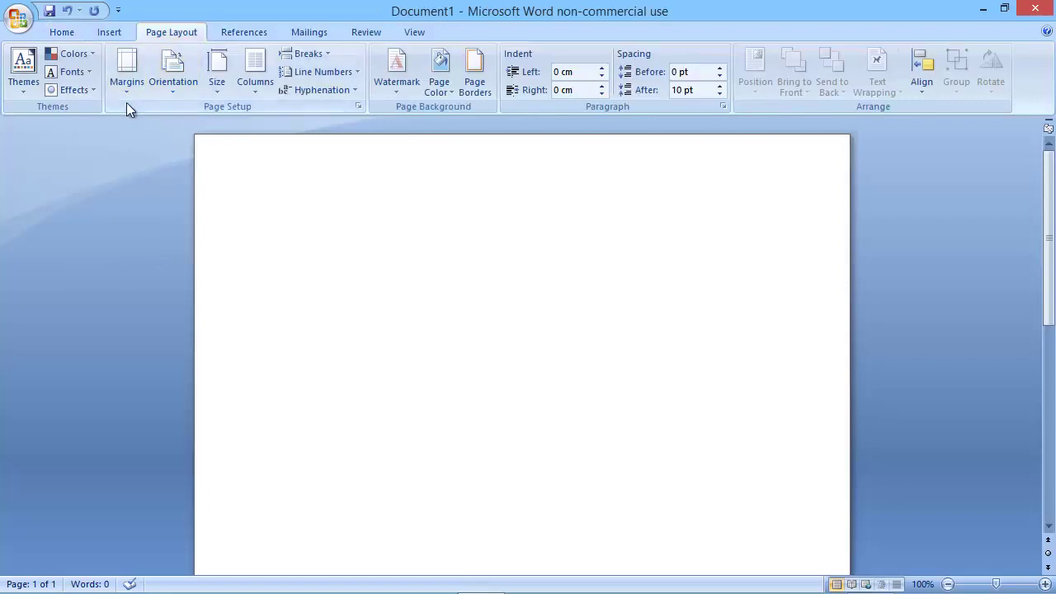
Apply Narrow page margins and insert a one-row, two-column table at the top.
{"action": "left_click", "coordinate": [128, 92]}
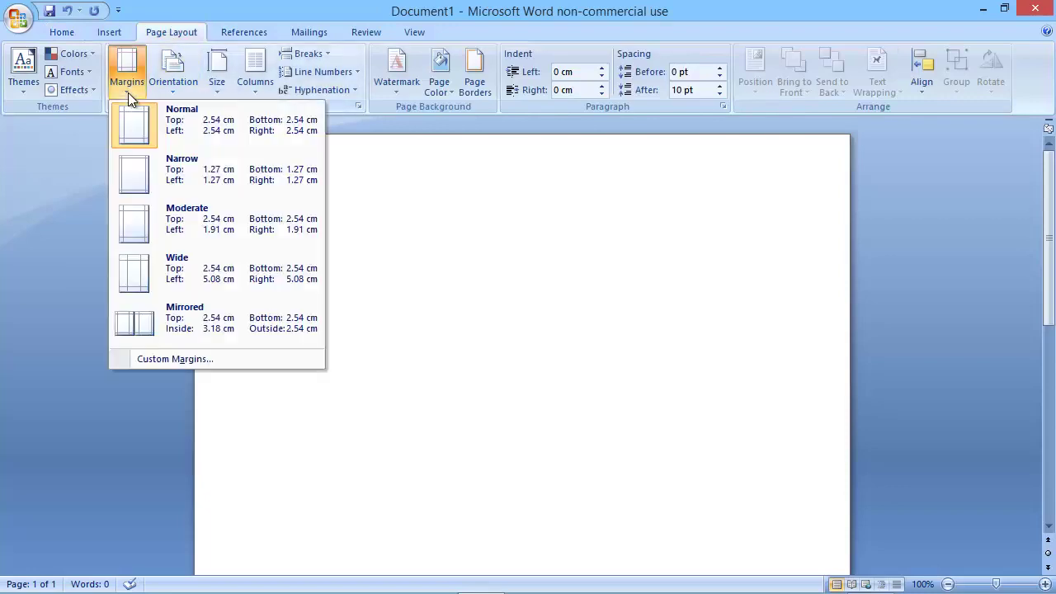
{"action": "left_click", "coordinate": [130, 182]}
{"action": "left_click", "coordinate": [109, 33]}
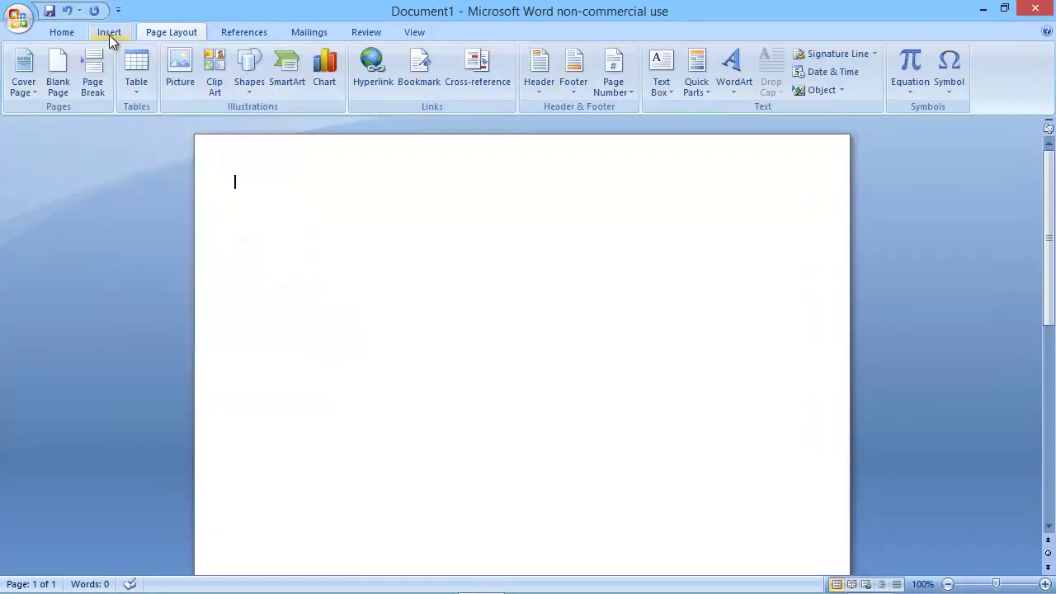
{"action": "left_click", "coordinate": [130, 86]}
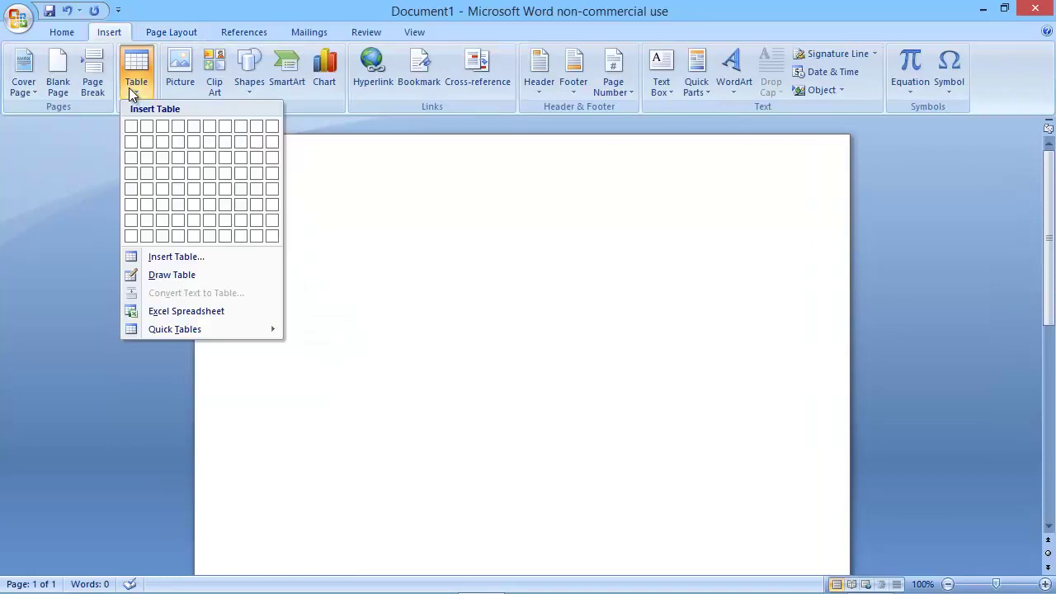
{"action": "left_click", "coordinate": [147, 132]}
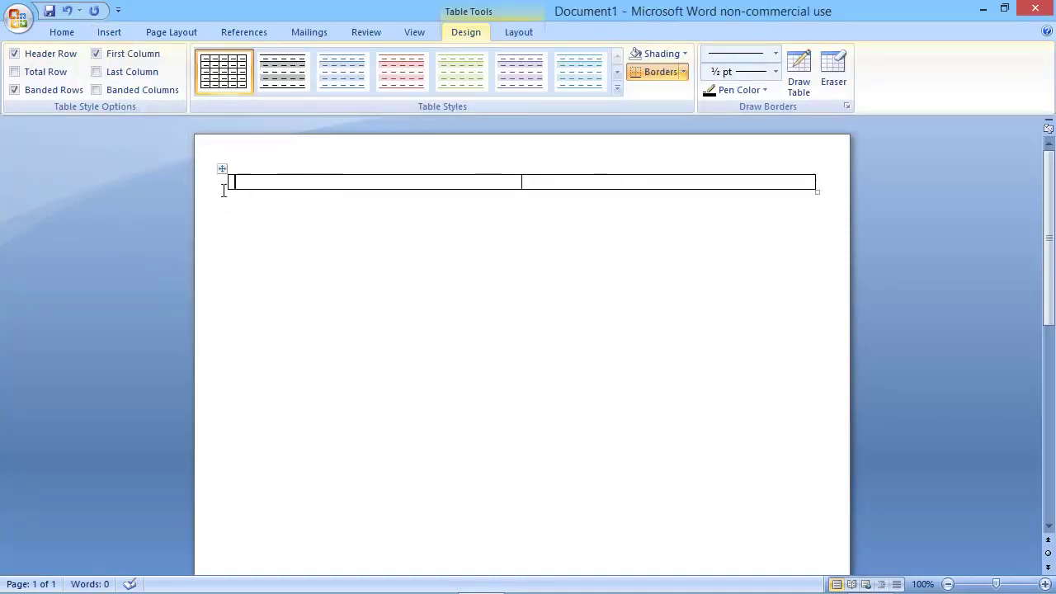
{"action": "left_click", "coordinate": [222, 168]}
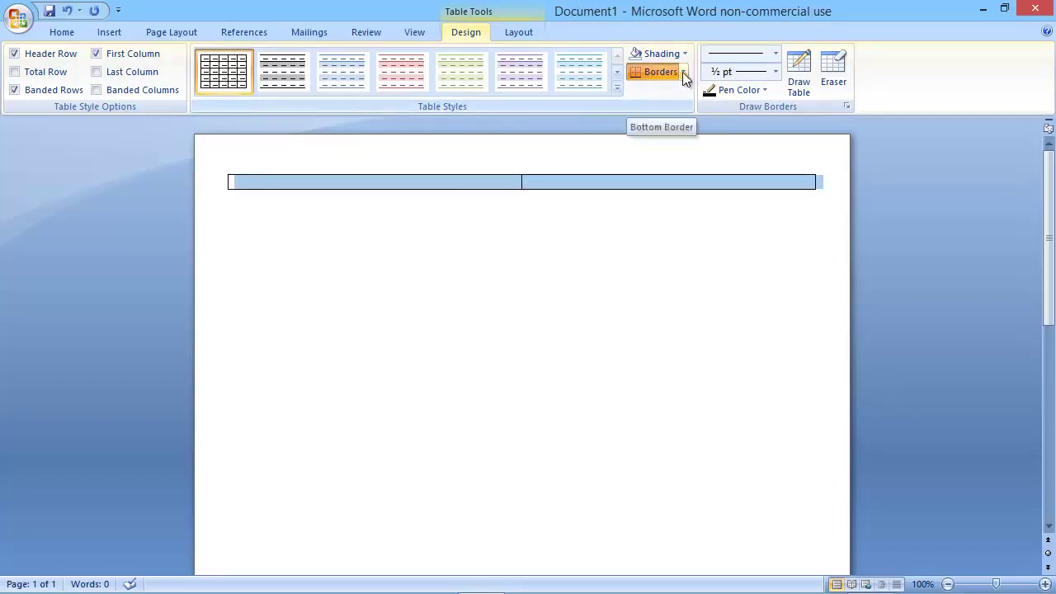
Remove all borders from the two-cell table and turn on View Gridlines.
{"action": "left_click", "coordinate": [683, 72]}
{"action": "left_click", "coordinate": [667, 165]}
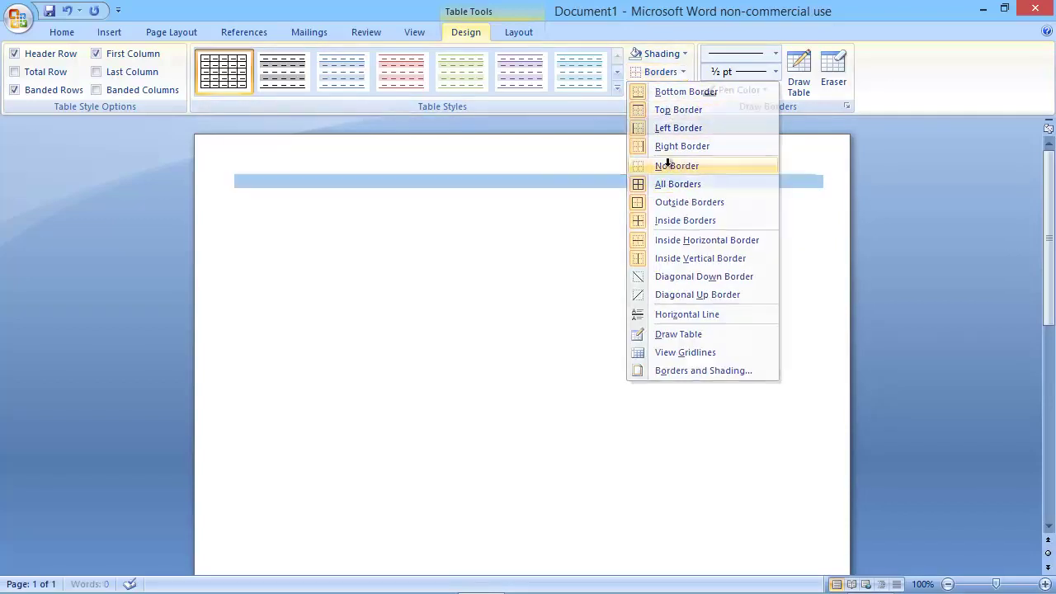
{"action": "left_click", "coordinate": [350, 183]}
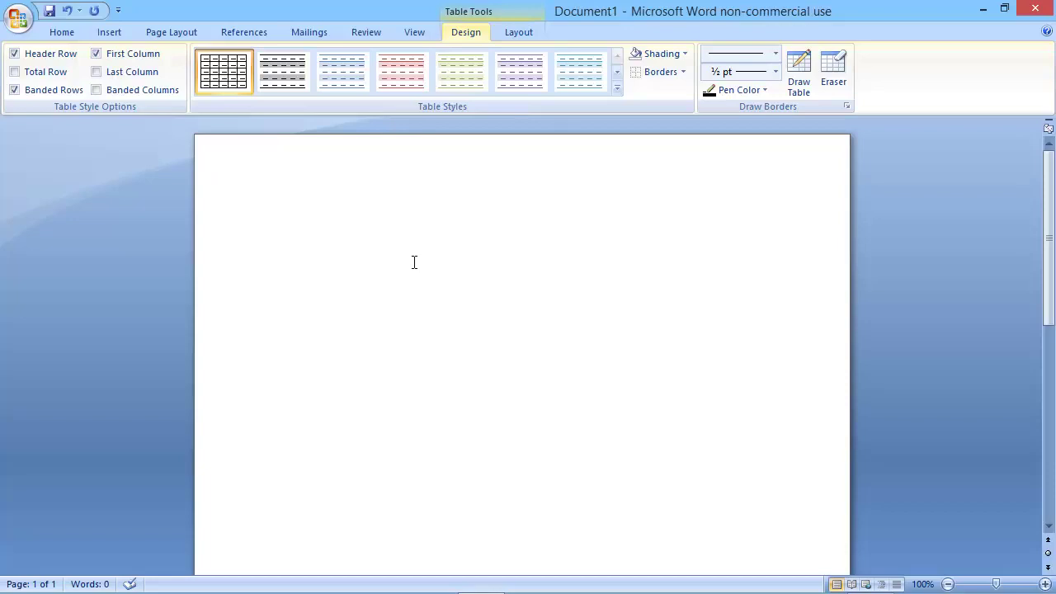
{"action": "left_click", "coordinate": [517, 33]}
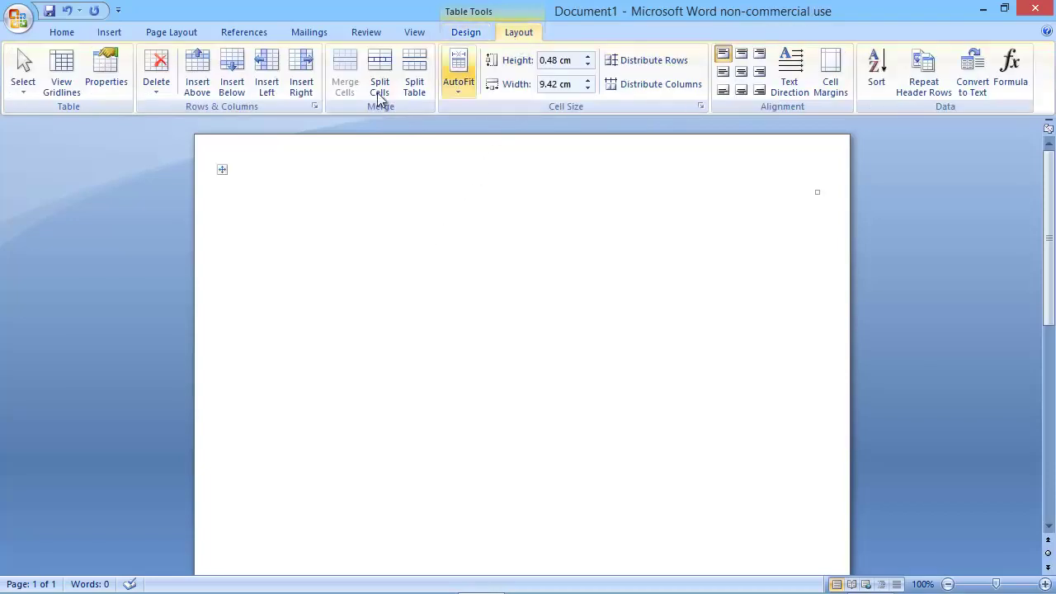
{"action": "left_click", "coordinate": [77, 87]}
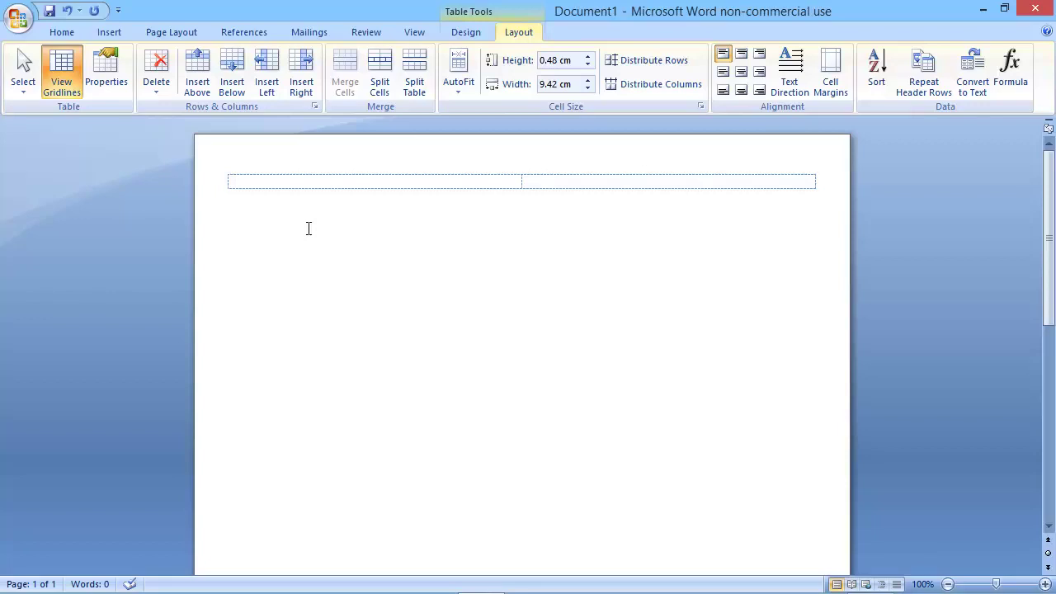
Type the candidate's full name in the first cell and format it as small caps.
{"action": "type", "text": "John Smith"}
{"action": "left_click_drag", "start_coordinate": [304, 181], "coordinate": [237, 188]}
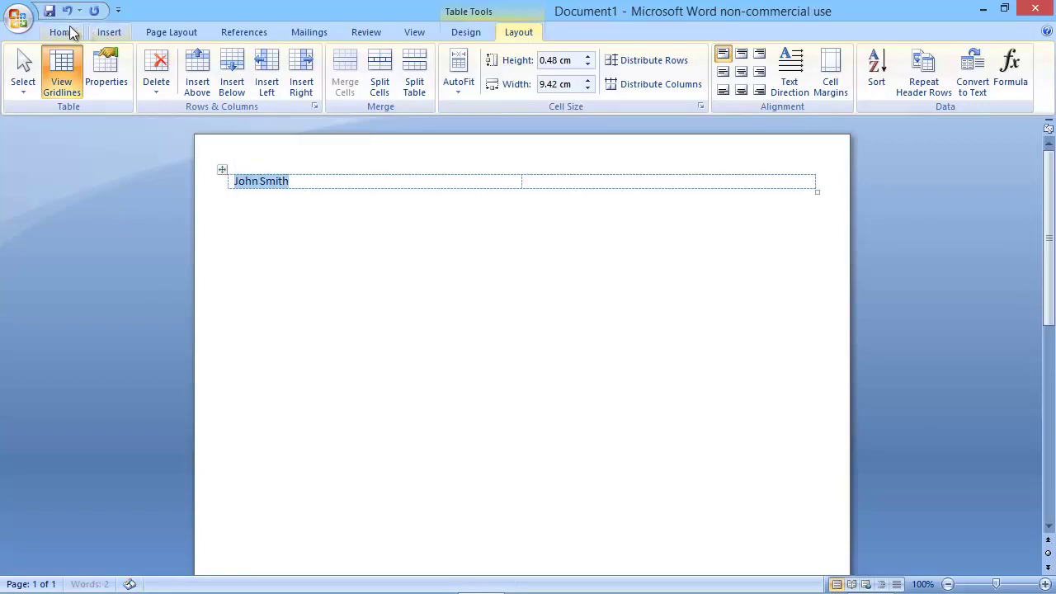
{"action": "left_click", "coordinate": [73, 33]}
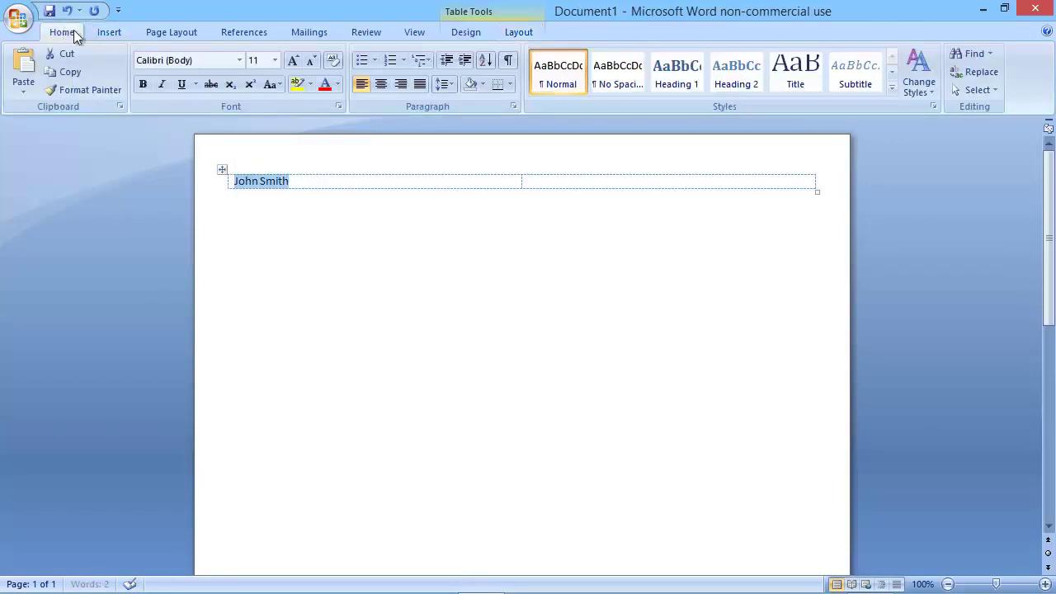
{"action": "left_click", "coordinate": [337, 107]}
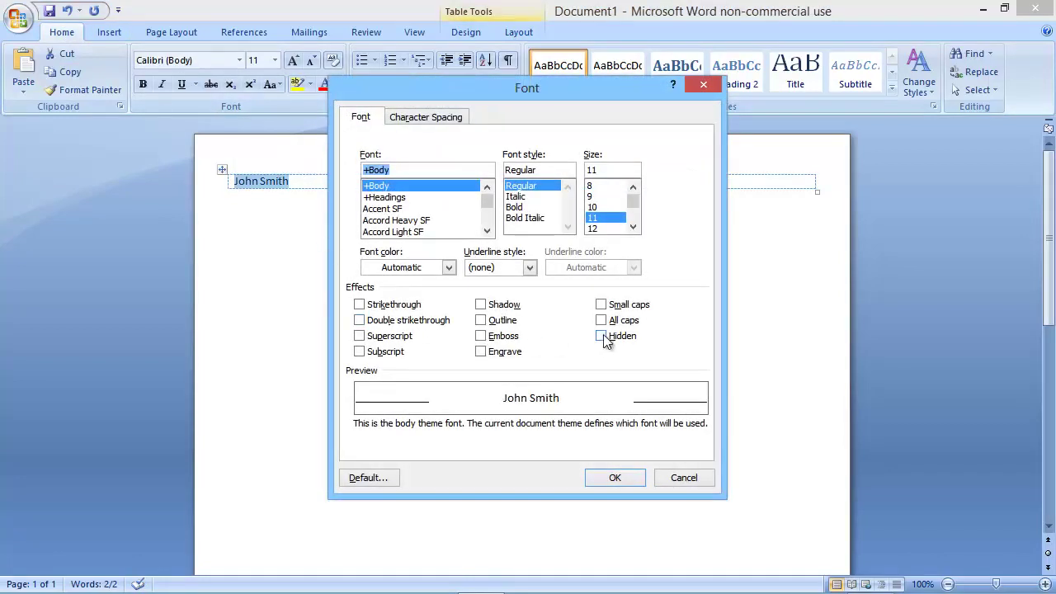
{"action": "left_click", "coordinate": [602, 306]}
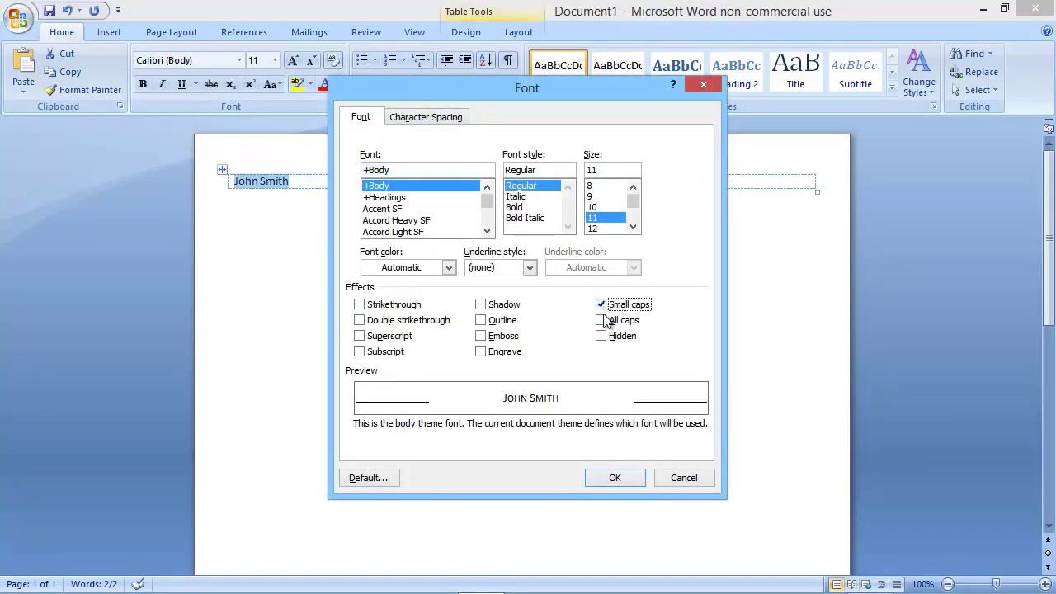
{"action": "left_click", "coordinate": [615, 479]}
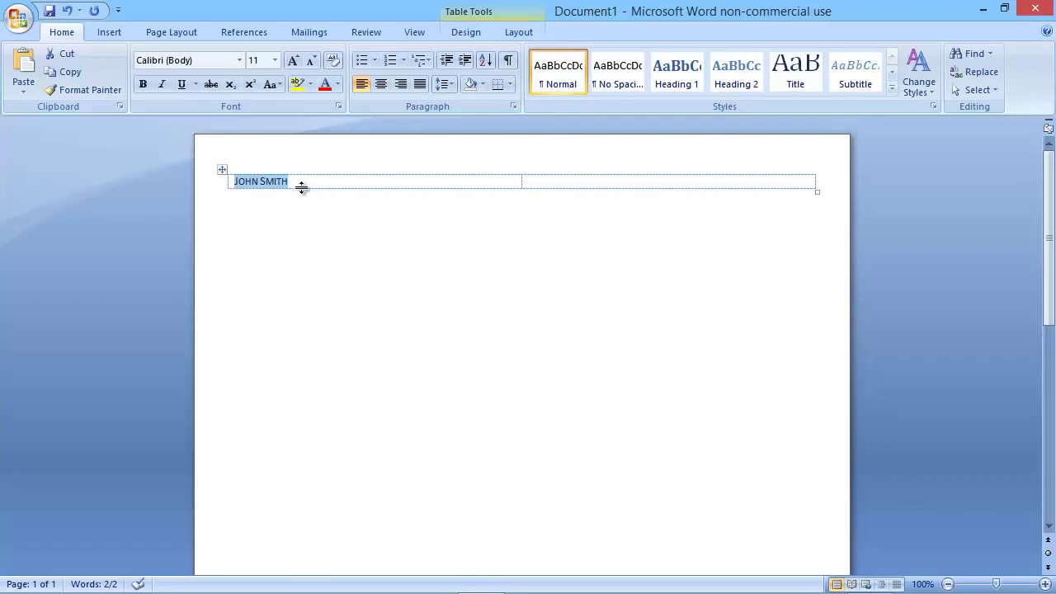
Enlarge the name to 26 pt.
{"action": "left_click", "coordinate": [276, 60]}
{"action": "left_click", "coordinate": [255, 232]}
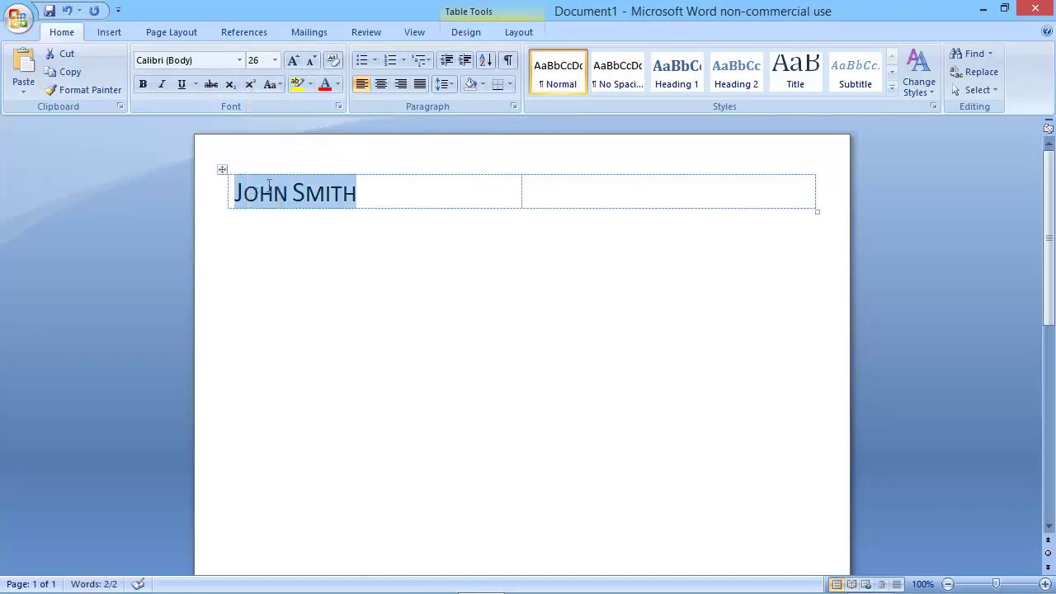
{"action": "left_click", "coordinate": [273, 194]}
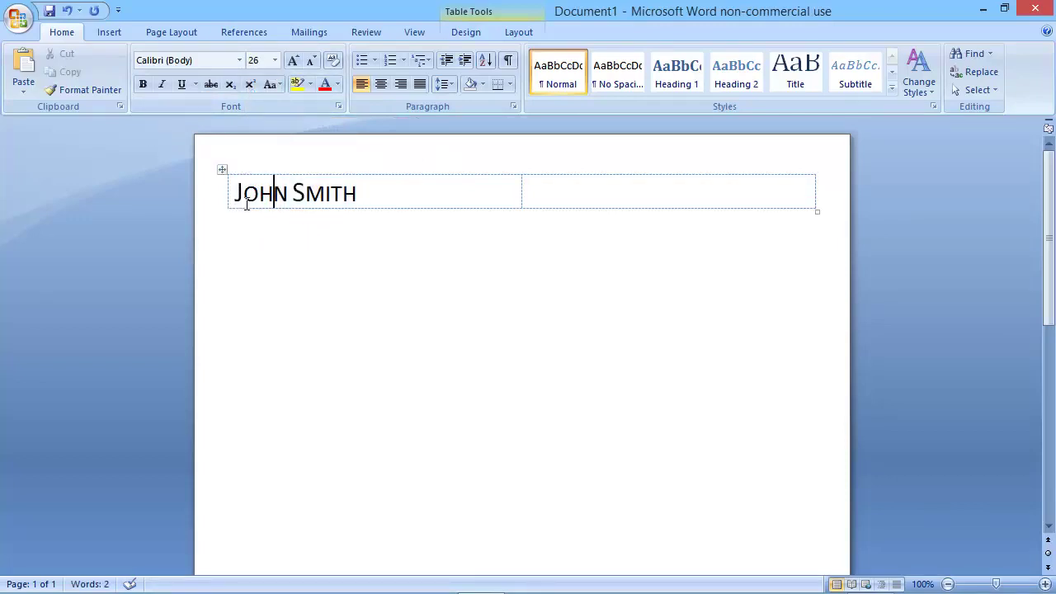
Add a 10 pt line below the name giving the birth date and country.
{"action": "left_click", "coordinate": [363, 196]}
{"action": "key", "text": "Return"}
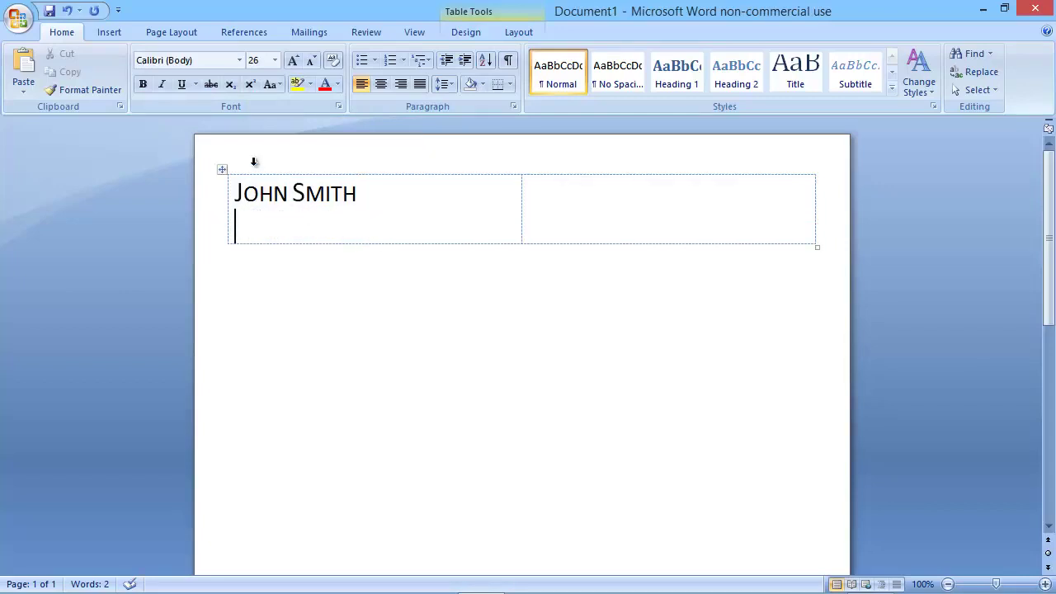
{"action": "left_click", "coordinate": [275, 60]}
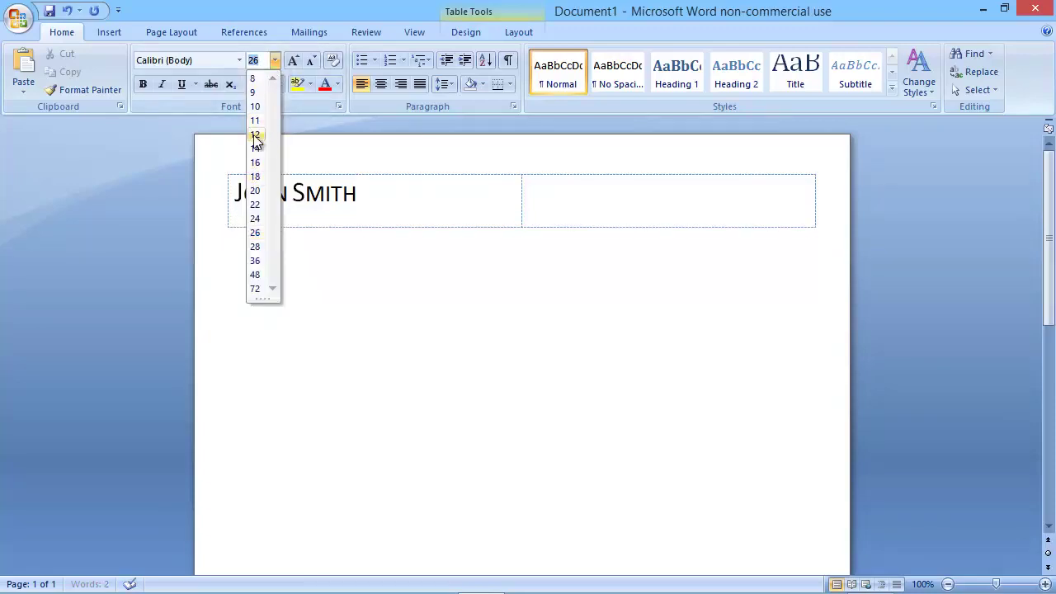
{"action": "left_click", "coordinate": [256, 107]}
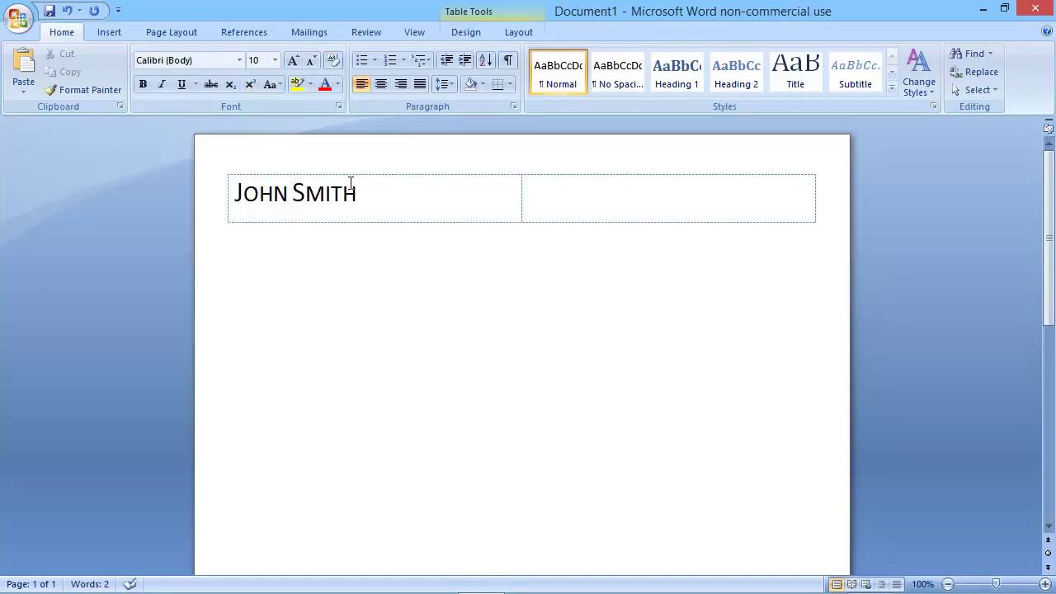
{"action": "type", "text": "1st Feb 1976, UK"}
Turn off small caps for the birth date line.
{"action": "left_click_drag", "start_coordinate": [307, 217], "coordinate": [235, 217]}
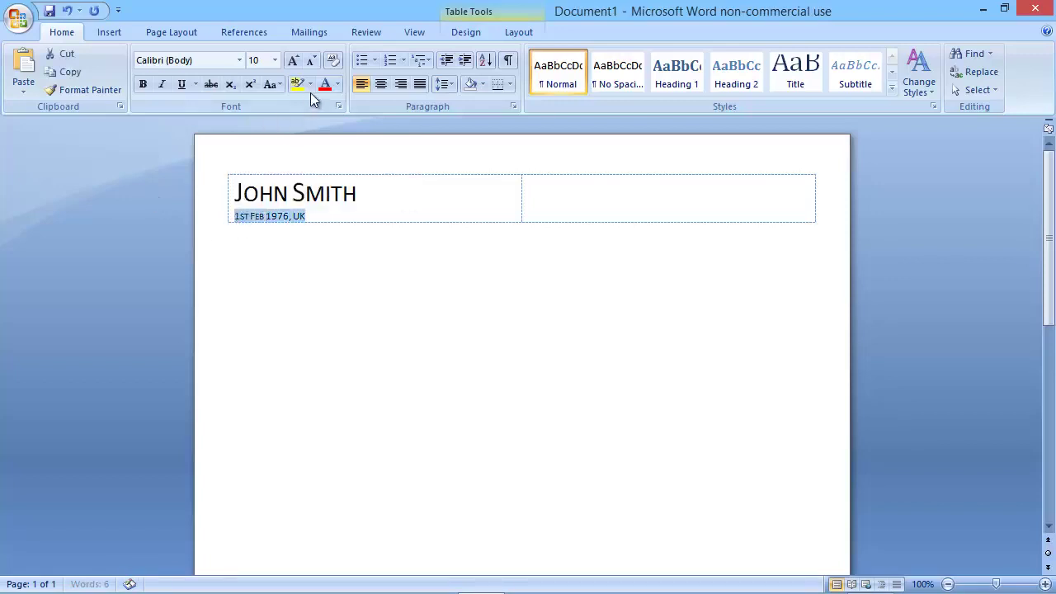
{"action": "left_click", "coordinate": [339, 106]}
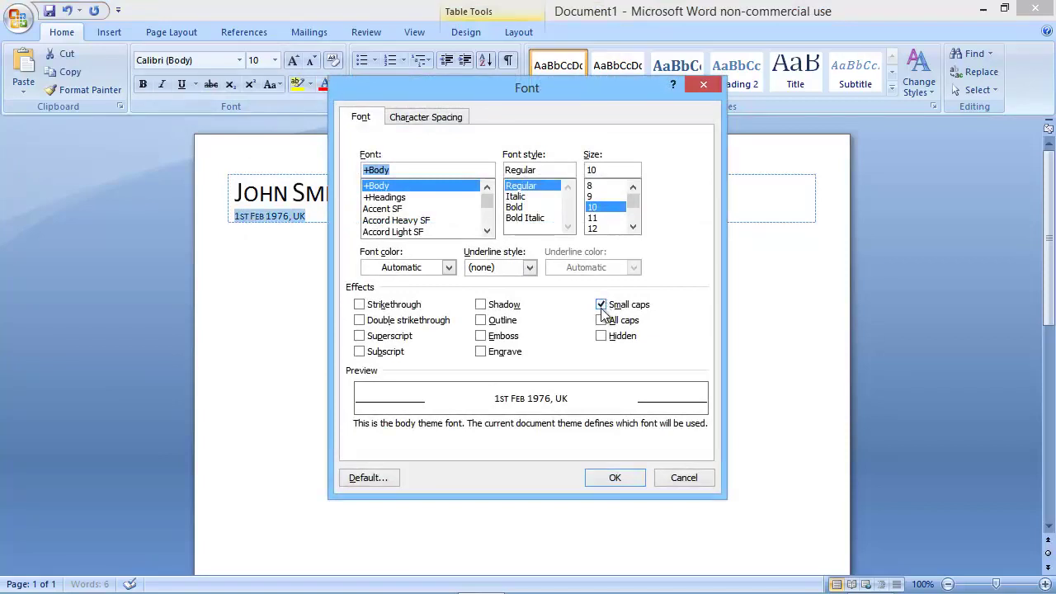
{"action": "left_click", "coordinate": [601, 306]}
{"action": "left_click", "coordinate": [615, 478]}
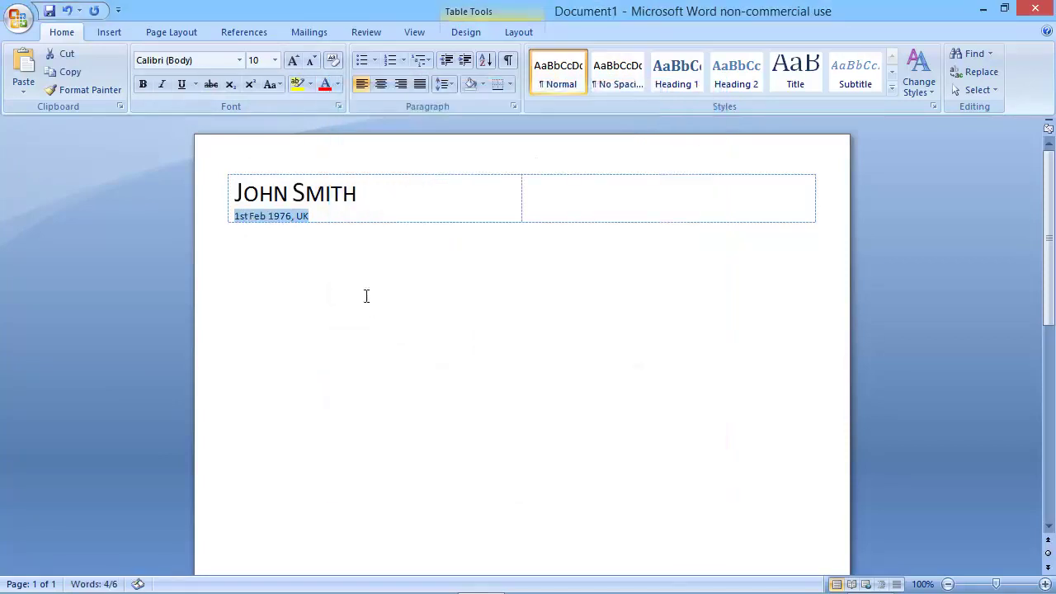
{"action": "left_click", "coordinate": [324, 222]}
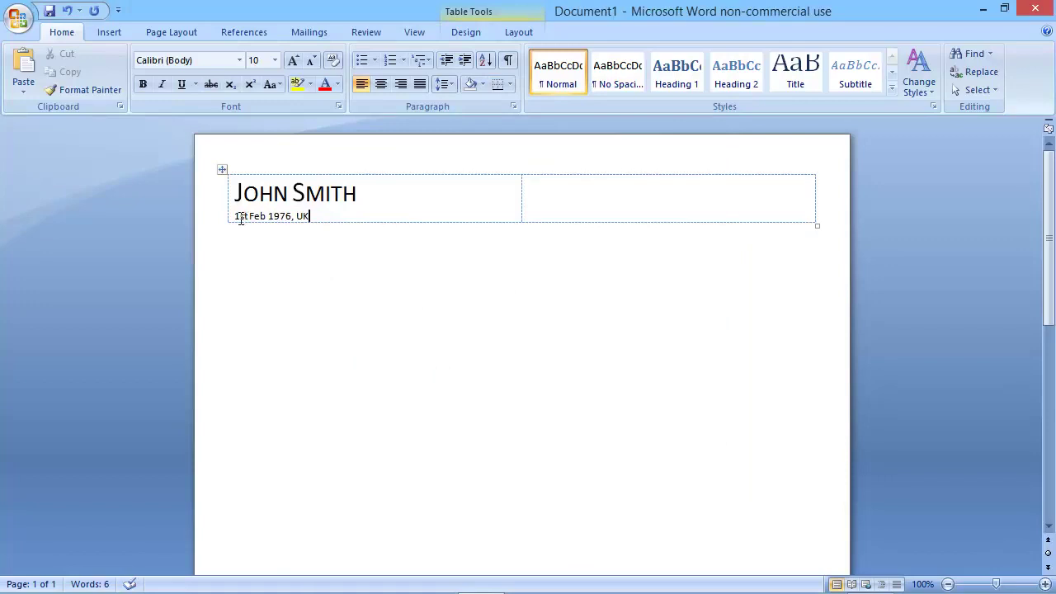
Make the 'st' after the day superscript.
{"action": "left_click_drag", "start_coordinate": [239, 219], "coordinate": [246, 219]}
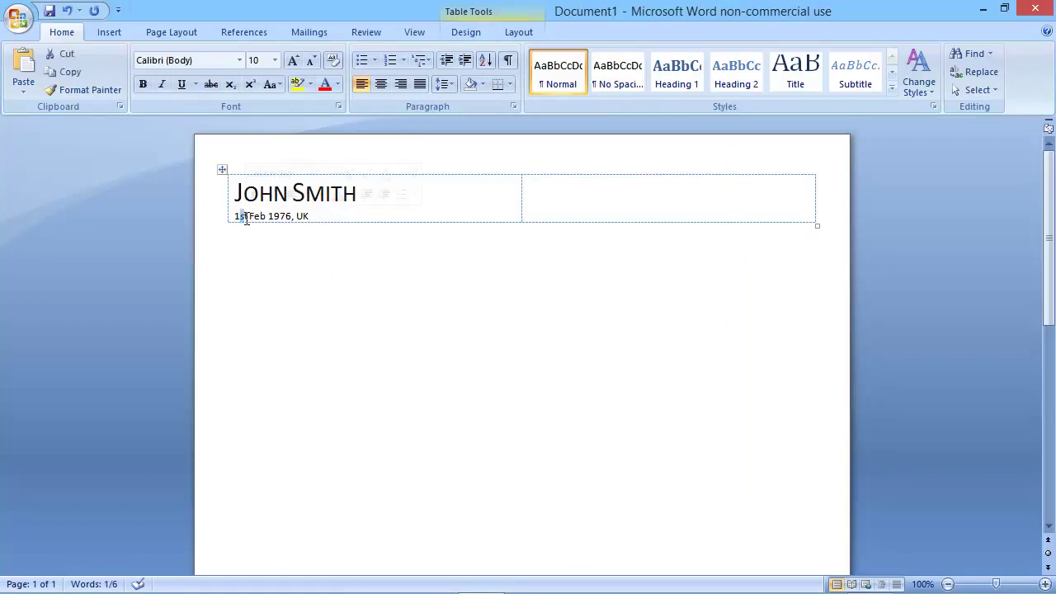
{"action": "double_click", "coordinate": [246, 218]}
{"action": "left_click", "coordinate": [243, 218]}
{"action": "double_click", "coordinate": [243, 218]}
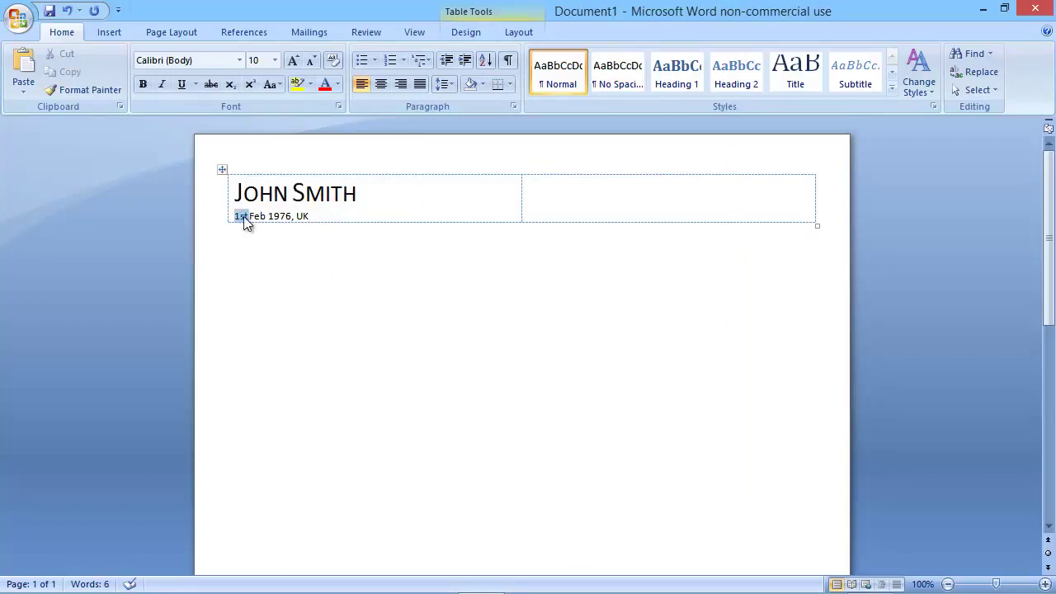
{"action": "left_click", "coordinate": [242, 216]}
{"action": "left_click_drag", "start_coordinate": [241, 216], "coordinate": [249, 217]}
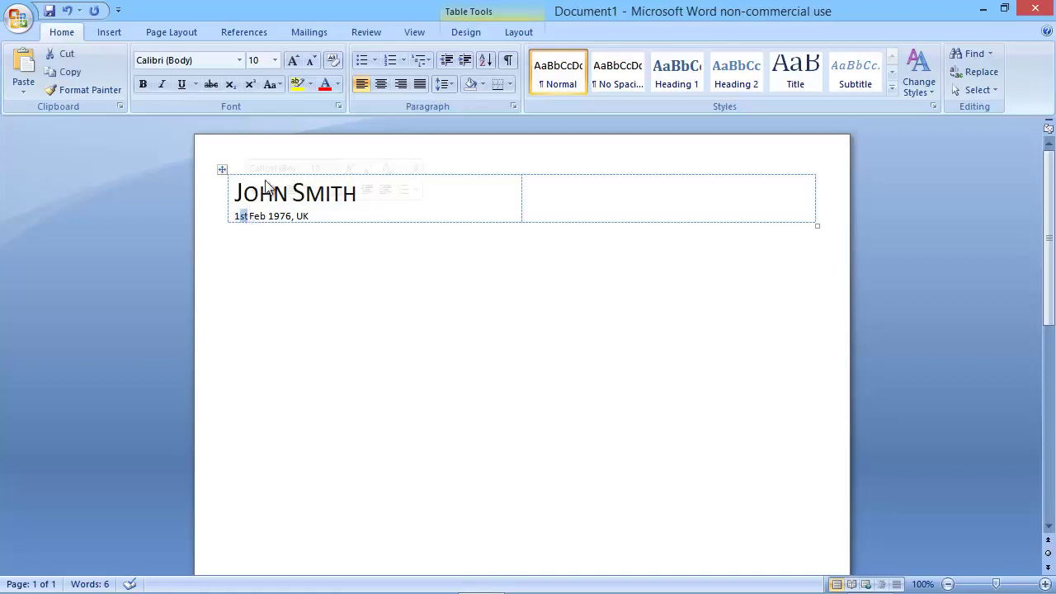
{"action": "left_click", "coordinate": [253, 85]}
{"action": "left_click", "coordinate": [321, 216]}
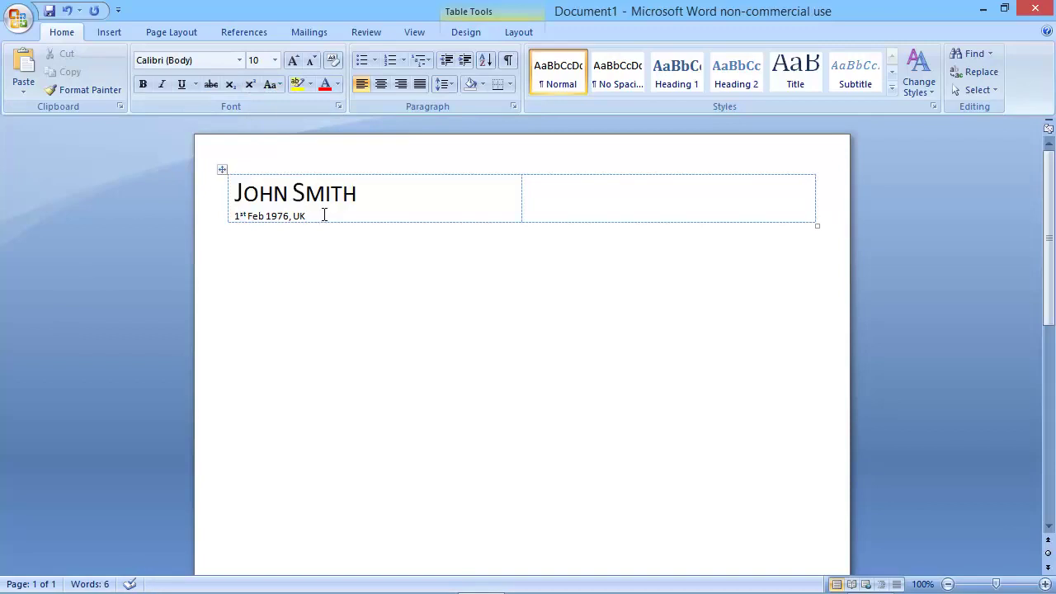
{"action": "left_click", "coordinate": [619, 200]}
Nest a borderless 2-column, 5-row table inside the right header cell.
{"action": "left_click", "coordinate": [109, 37]}
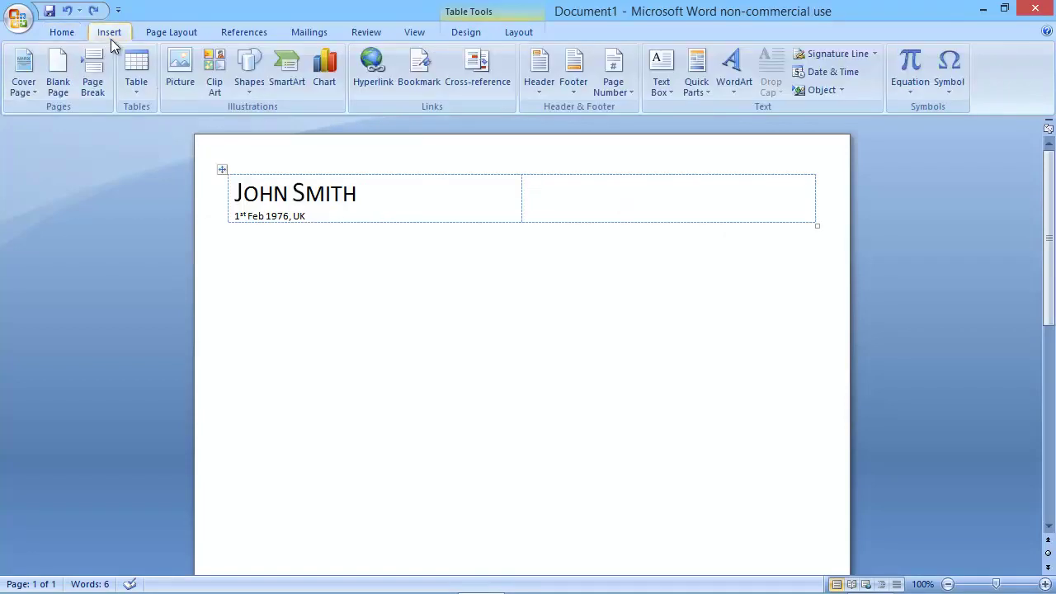
{"action": "left_click", "coordinate": [131, 86]}
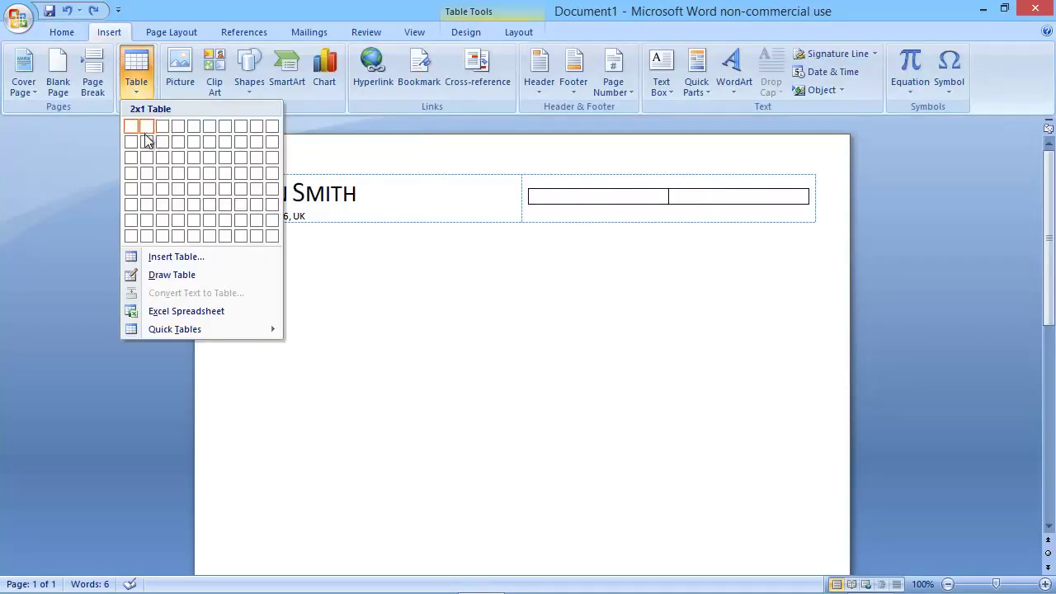
{"action": "left_click", "coordinate": [146, 189]}
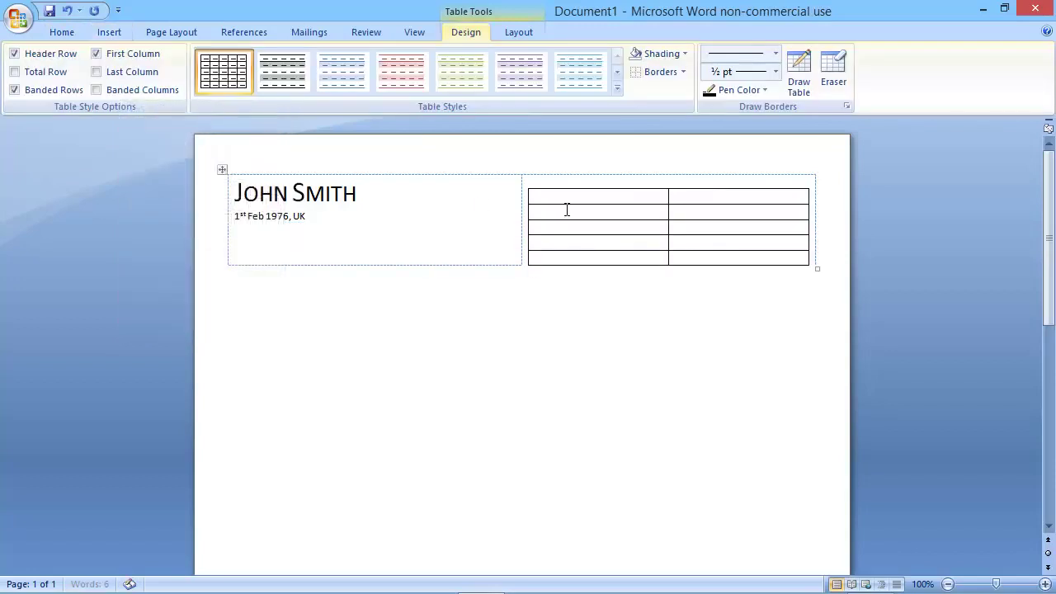
{"action": "left_click", "coordinate": [523, 182]}
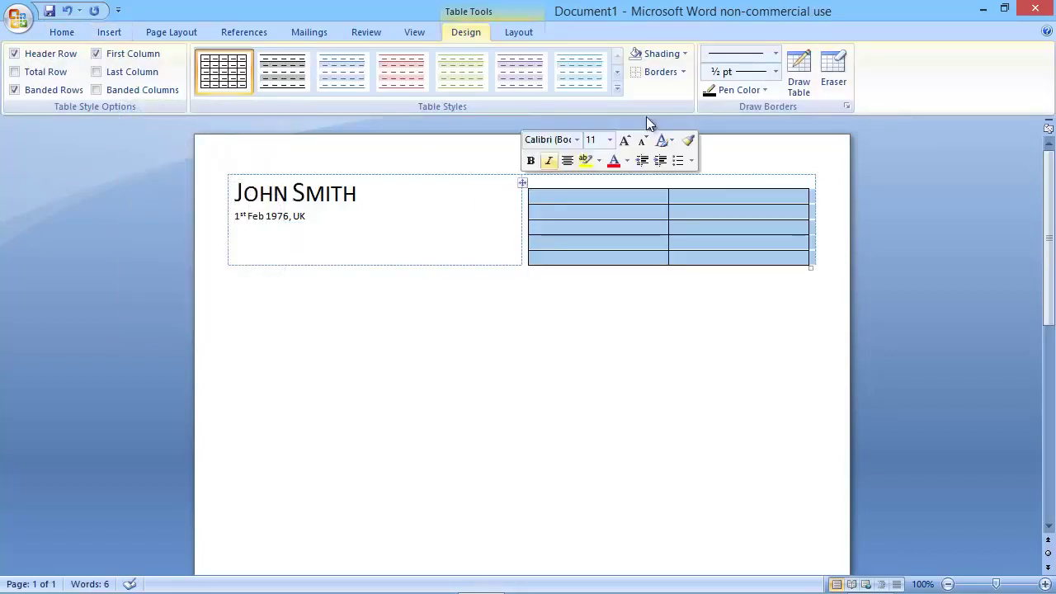
{"action": "left_click", "coordinate": [661, 72]}
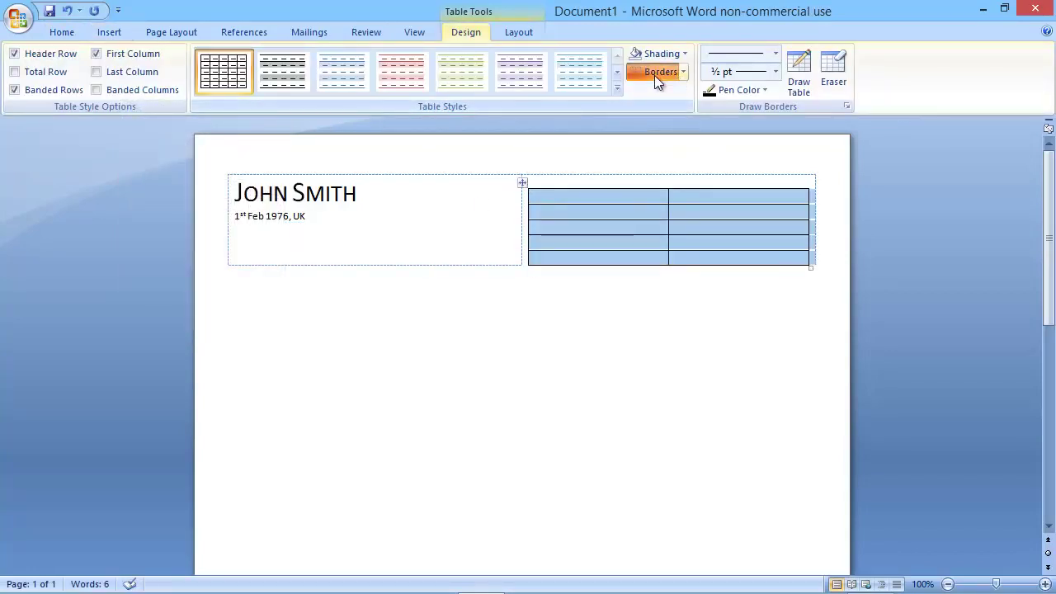
{"action": "left_click", "coordinate": [591, 199]}
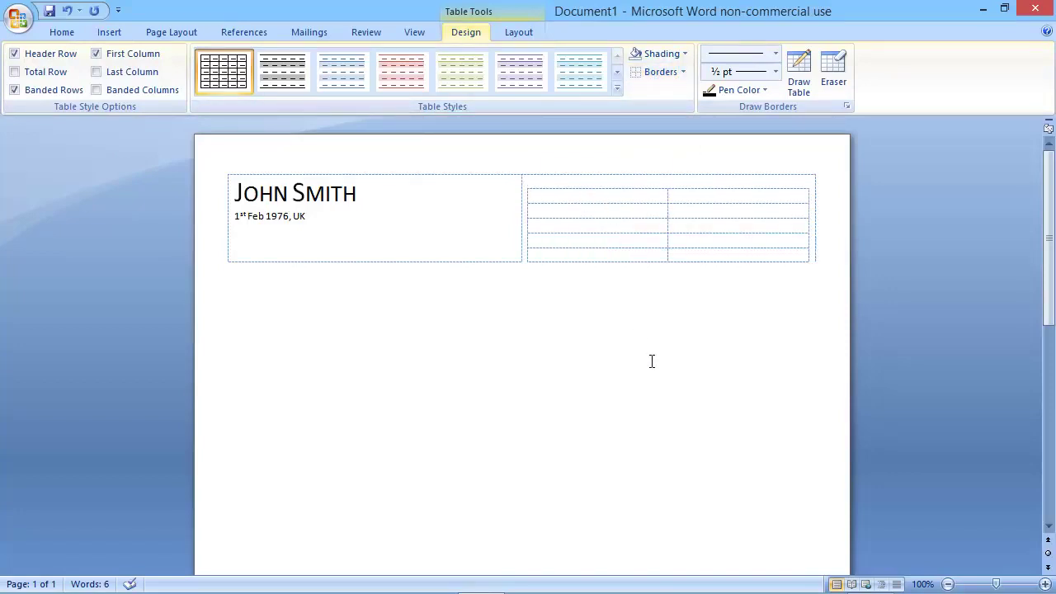
Enter Address:, Telephone:, Mobile: and E-mail: down the first column, right-aligned.
{"action": "type", "text": "Address:"}
{"action": "key", "text": "Down"}
{"action": "key", "text": "Down"}
{"action": "type", "text": "Telephone: "}
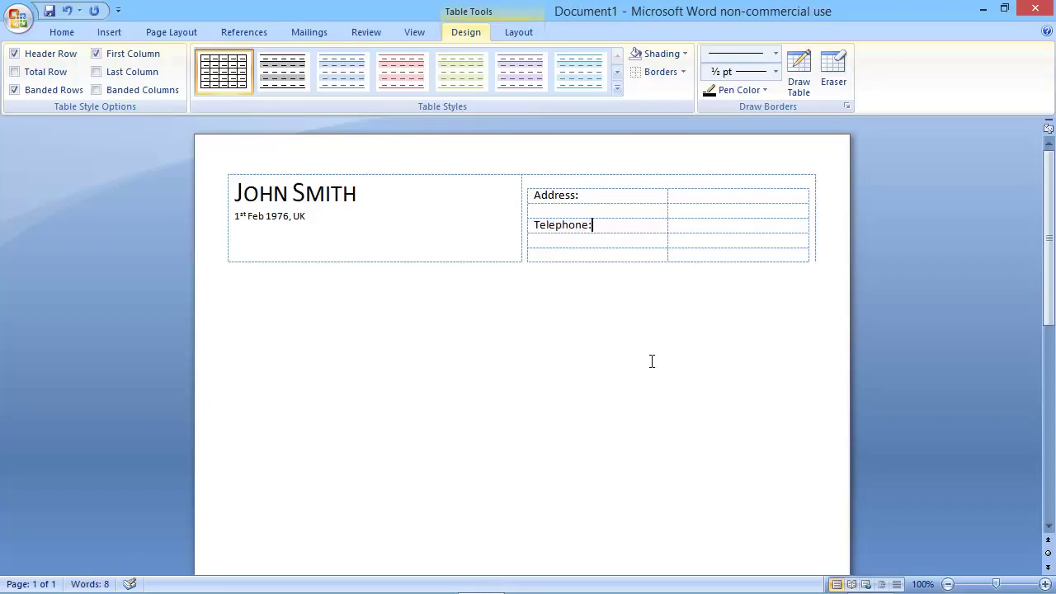
{"action": "type", "text": "Mobile:"}
{"action": "key", "text": "Down"}
{"action": "type", "text": "E-mail:"}
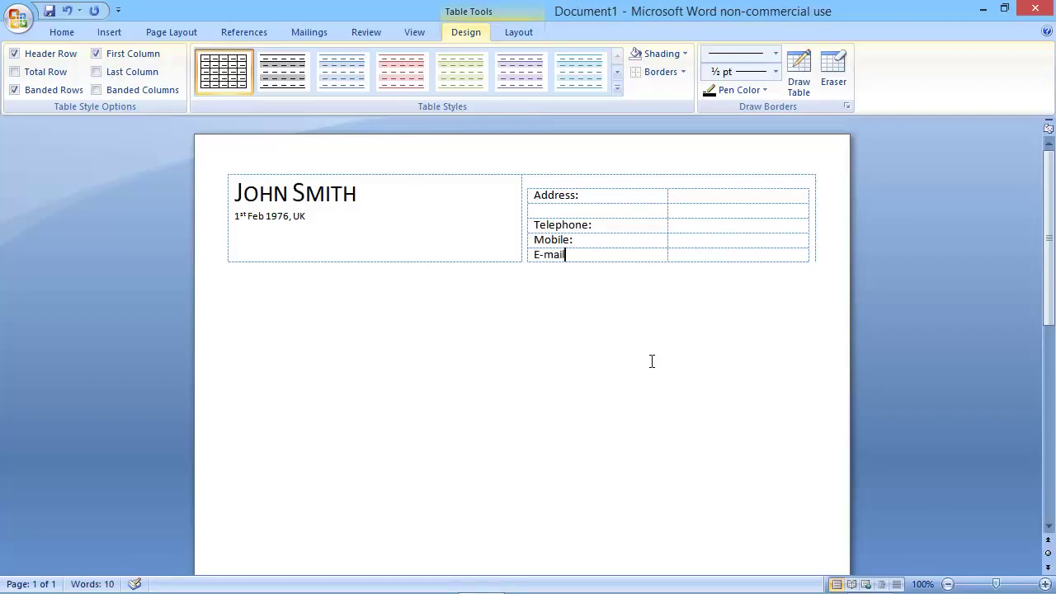
{"action": "left_click_drag", "start_coordinate": [578, 256], "coordinate": [556, 198]}
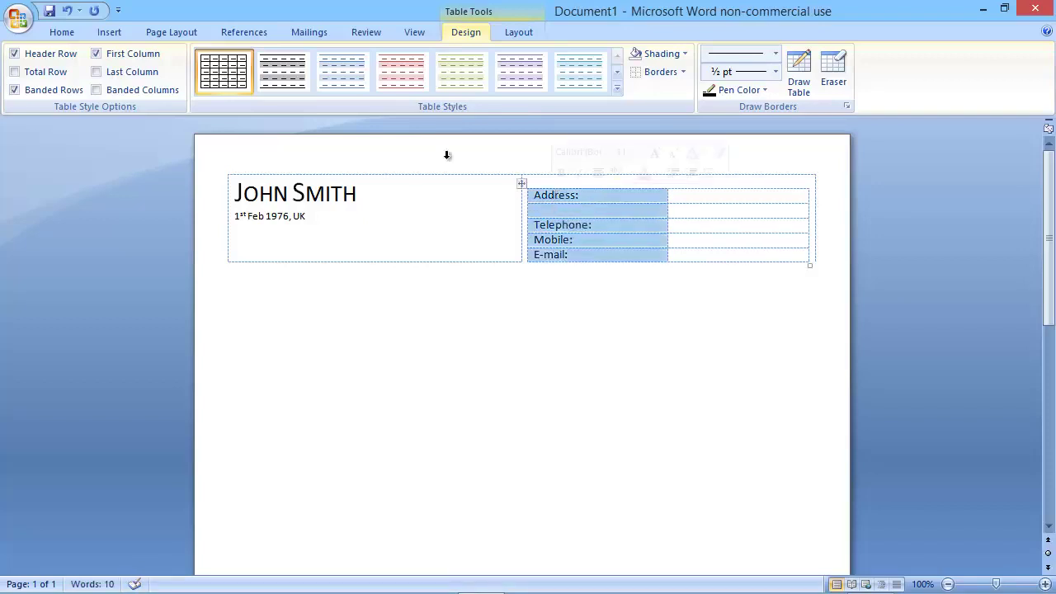
{"action": "left_click", "coordinate": [67, 32]}
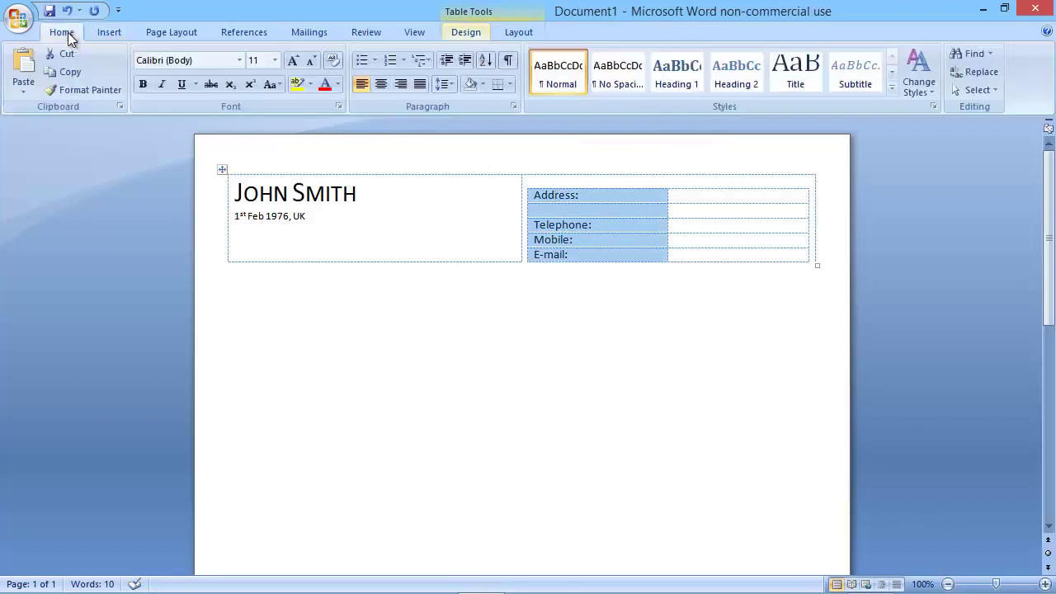
{"action": "left_click", "coordinate": [402, 86]}
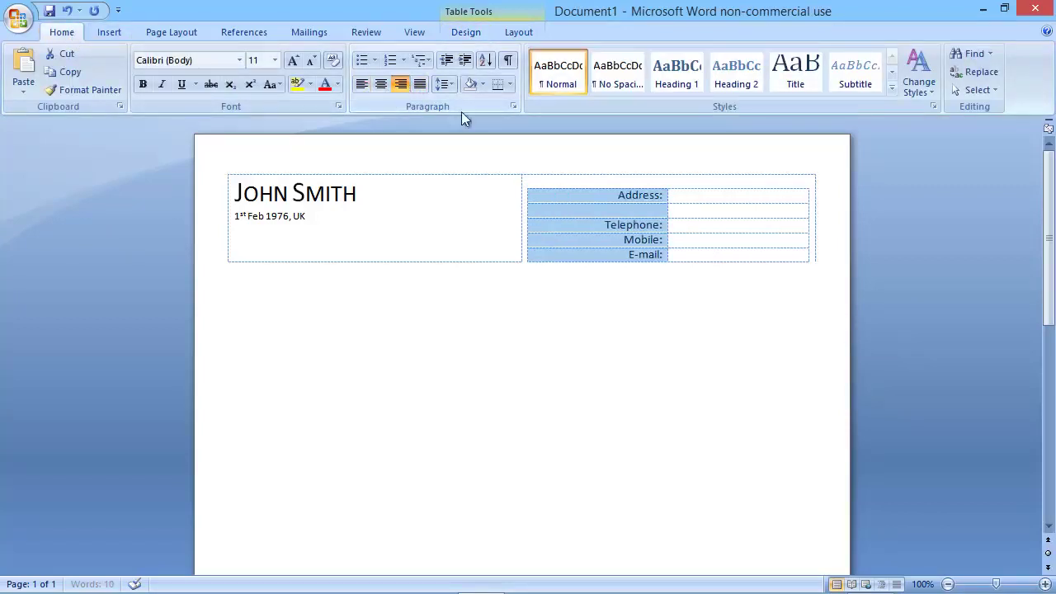
{"action": "left_click", "coordinate": [731, 198]}
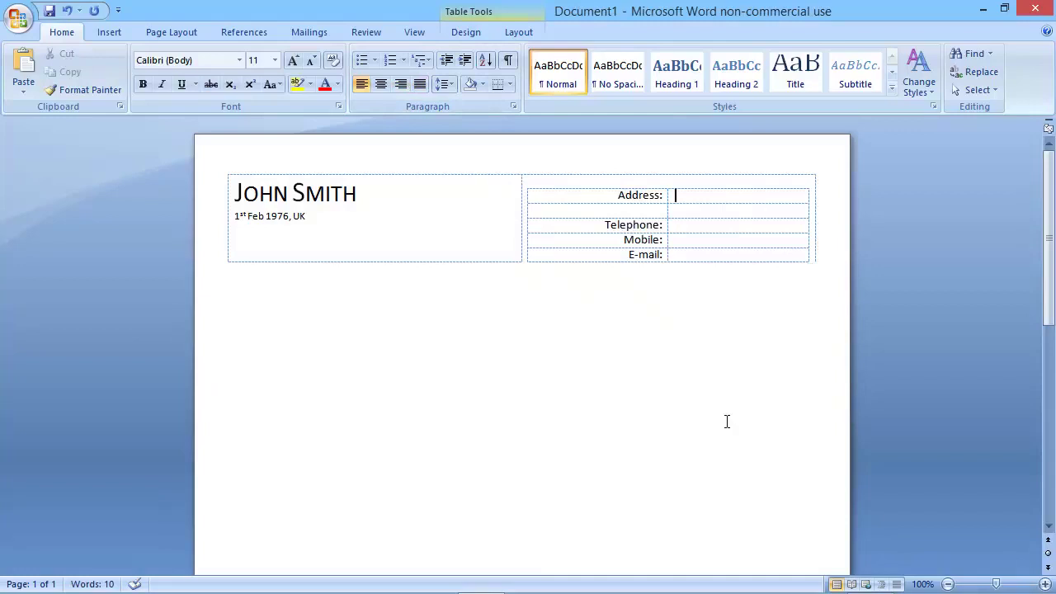
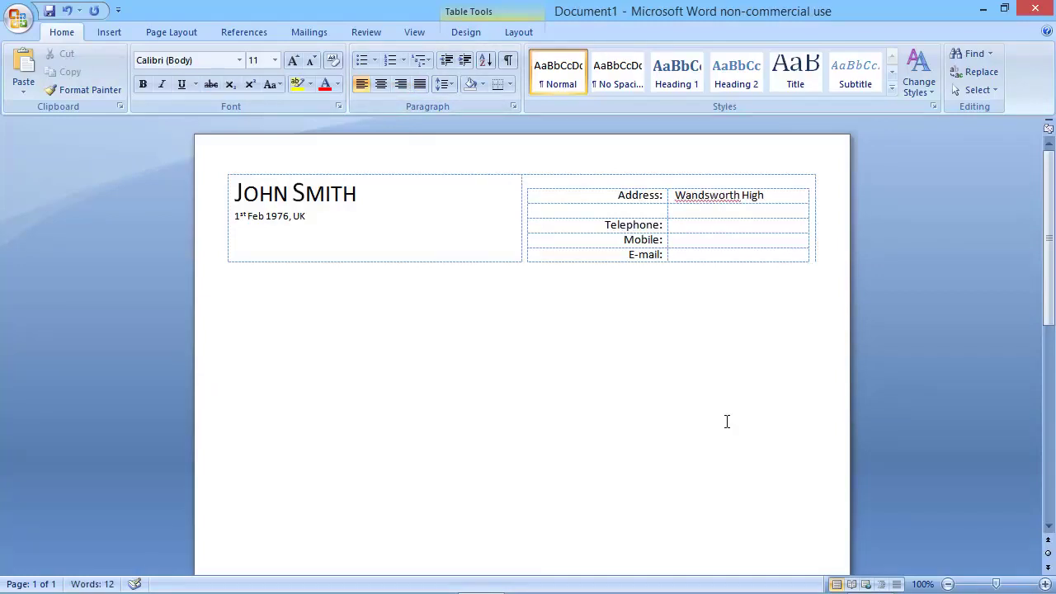
Fill in the two-line street address beside the Address: label.
{"action": "key", "text": "BackSpace"}
{"action": "key", "text": "Down"}
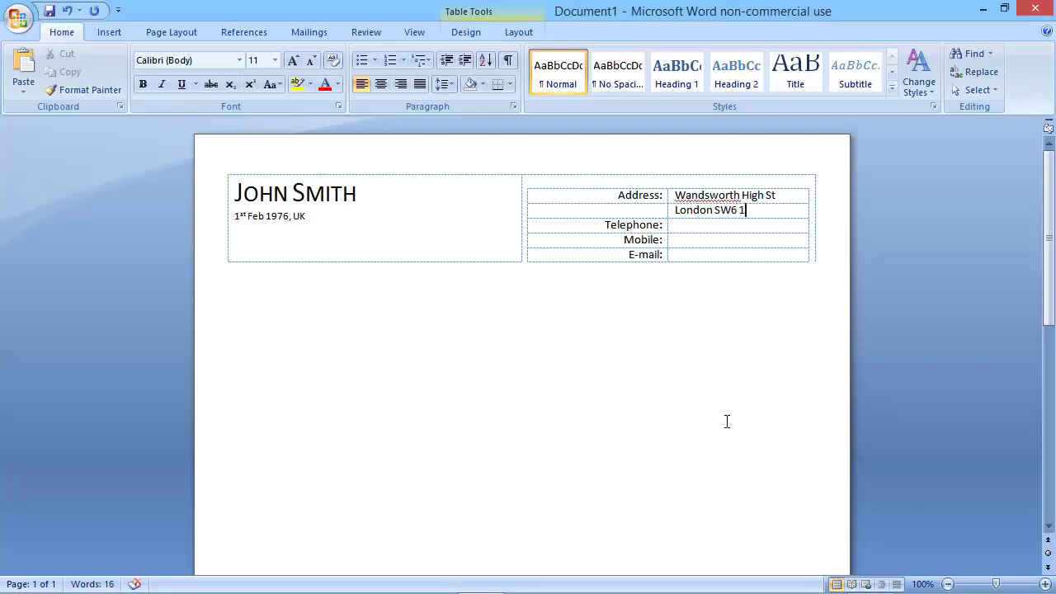
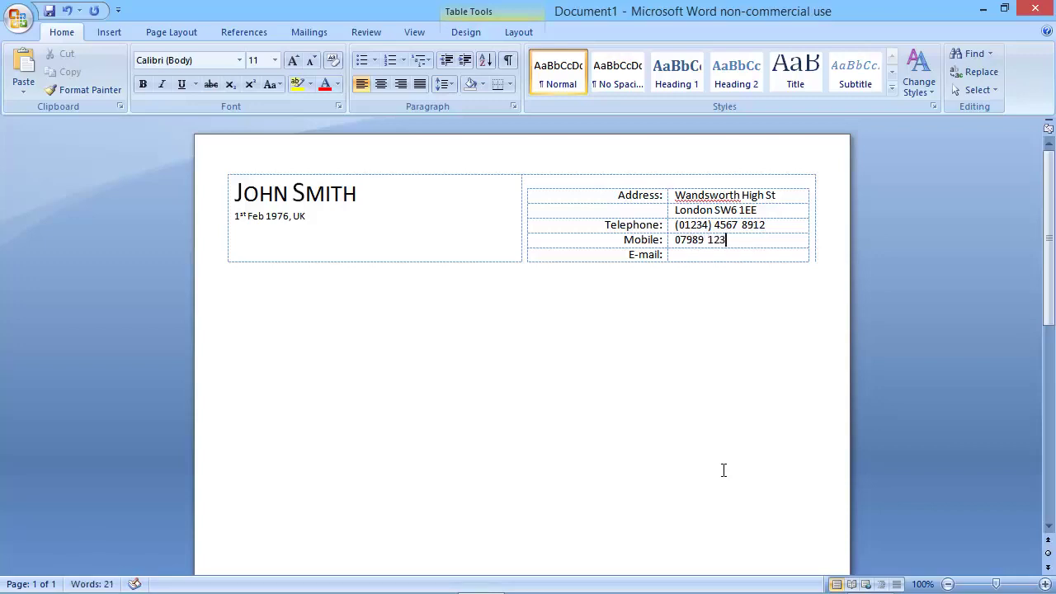
Enter the telephone and mobile numbers, correcting the mobile number's digits.
{"action": "key", "text": "BackSpace"}
{"action": "key", "text": "BackSpace"}
Enter the e-mail address beside E-mail:, fixing its typos.
{"action": "key", "text": "Down"}
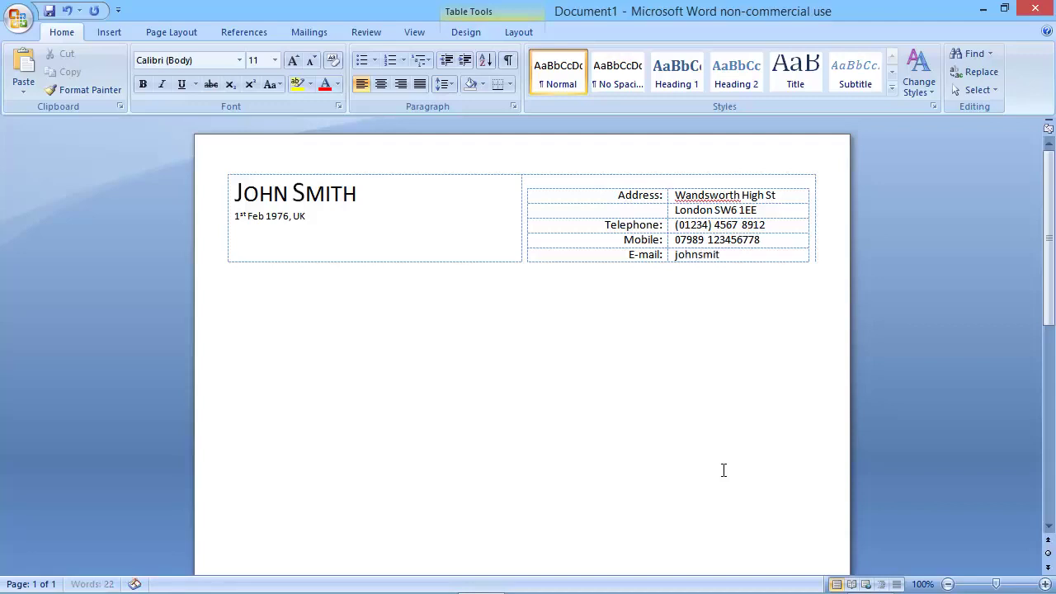
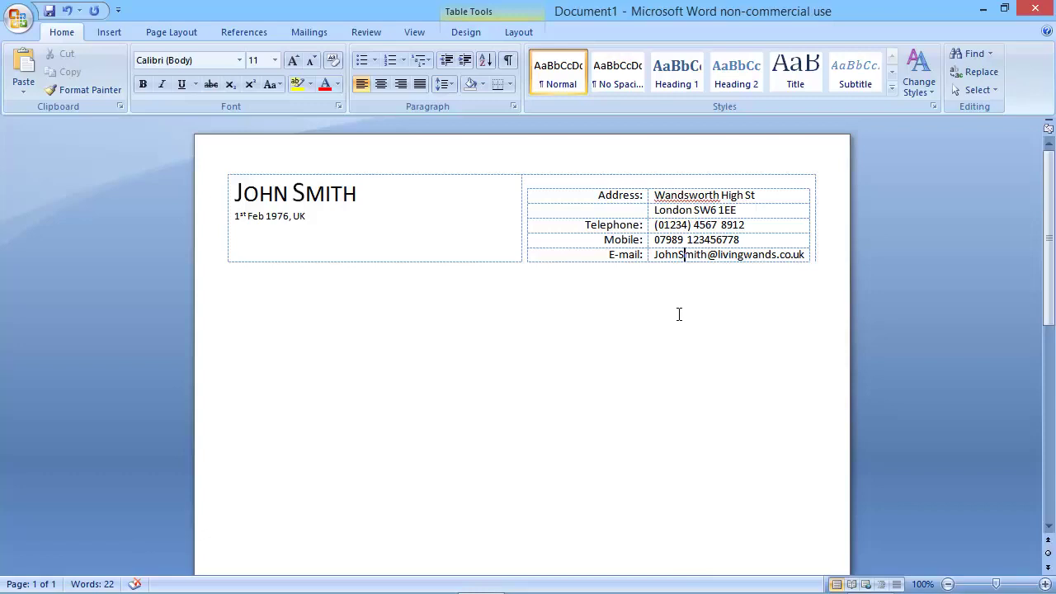
{"action": "left_click", "coordinate": [239, 285]}
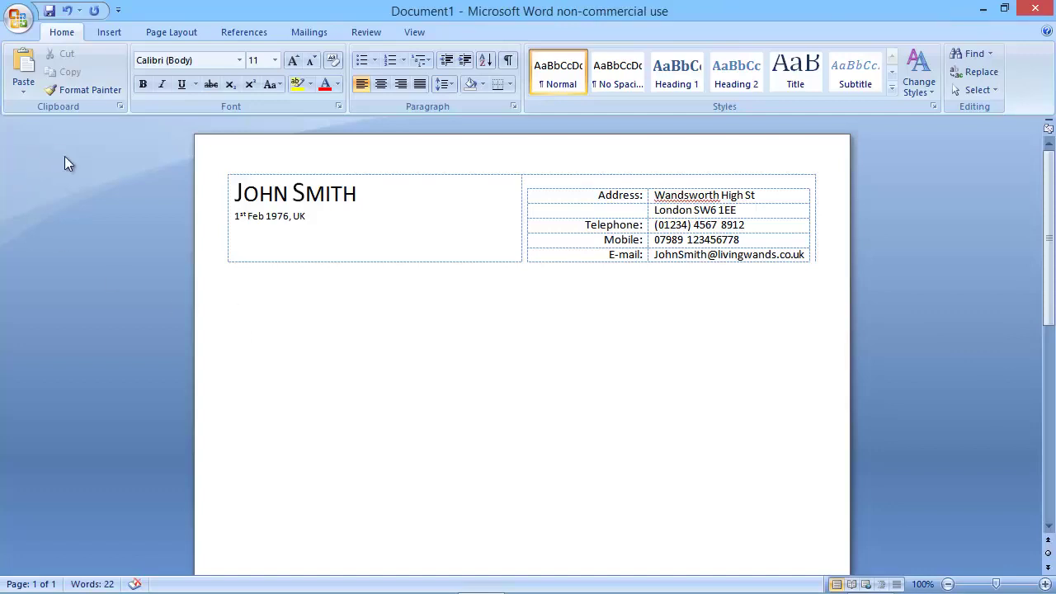
Insert a one-cell table below the header and remove its left and right borders.
{"action": "left_click", "coordinate": [115, 31]}
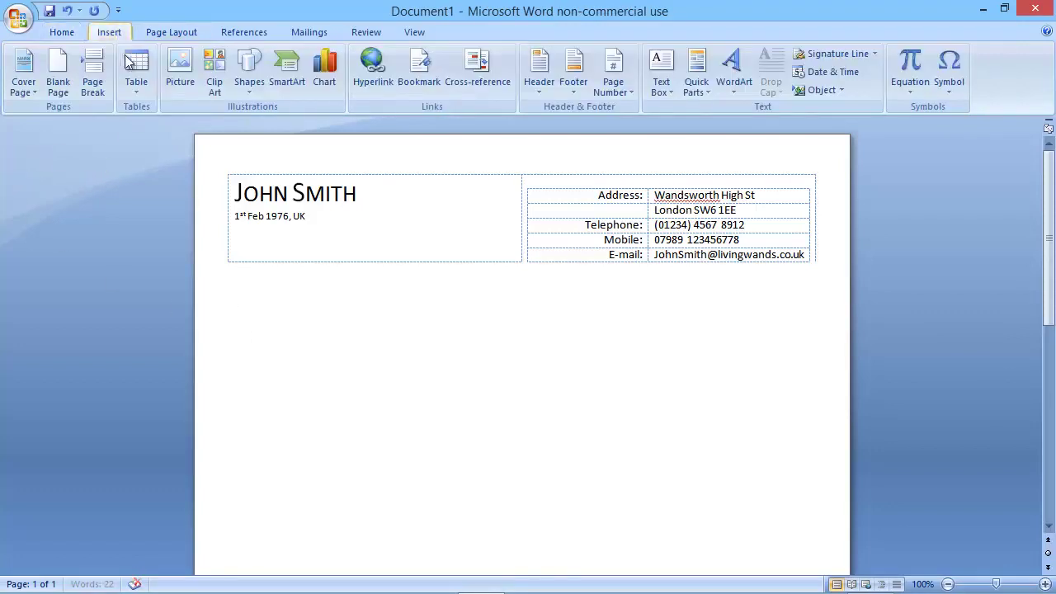
{"action": "left_click", "coordinate": [136, 81]}
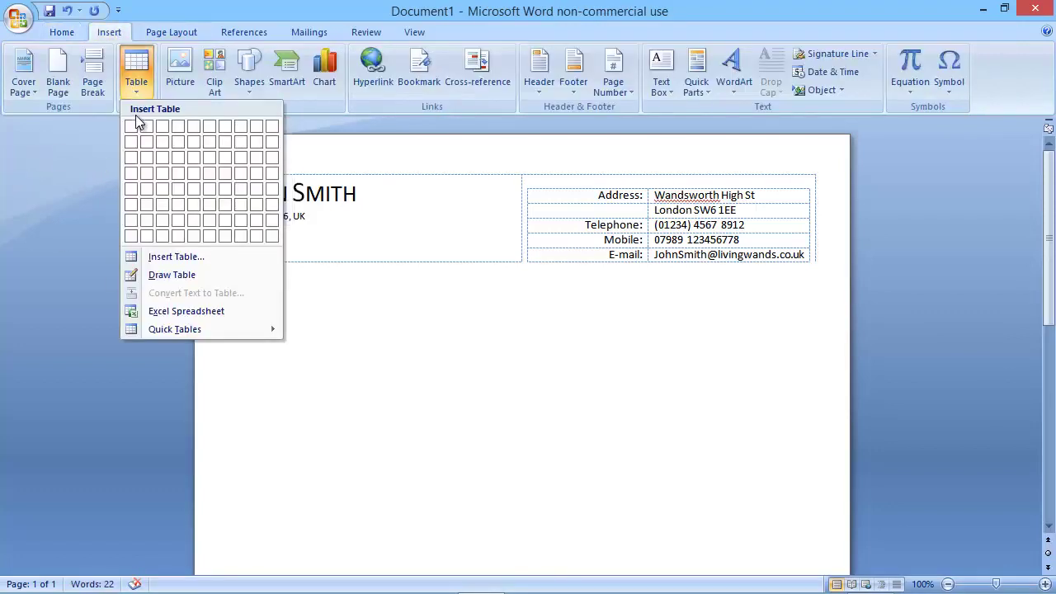
{"action": "left_click", "coordinate": [134, 126]}
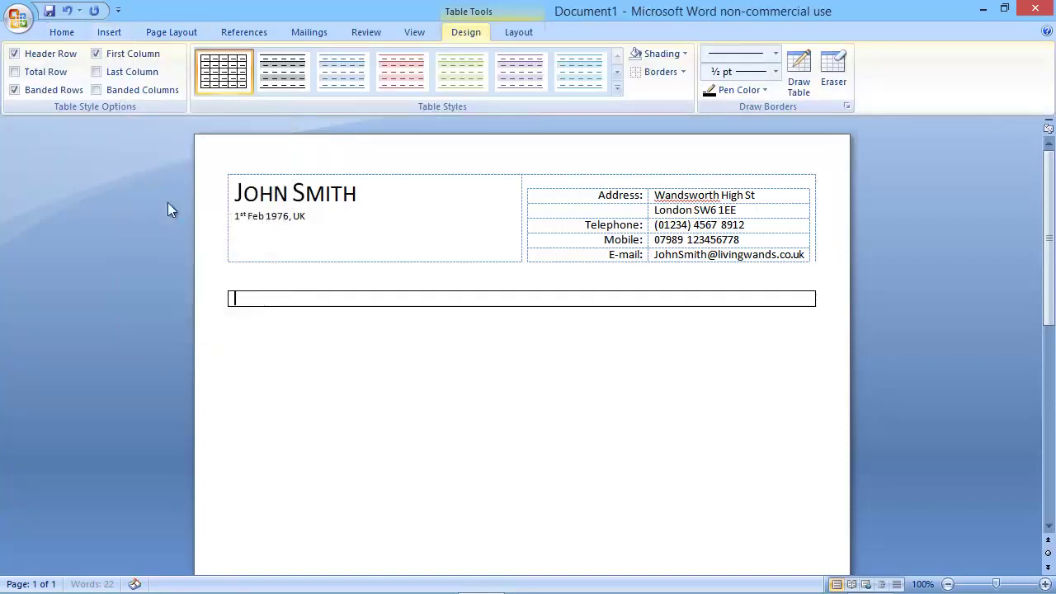
{"action": "left_click", "coordinate": [222, 285]}
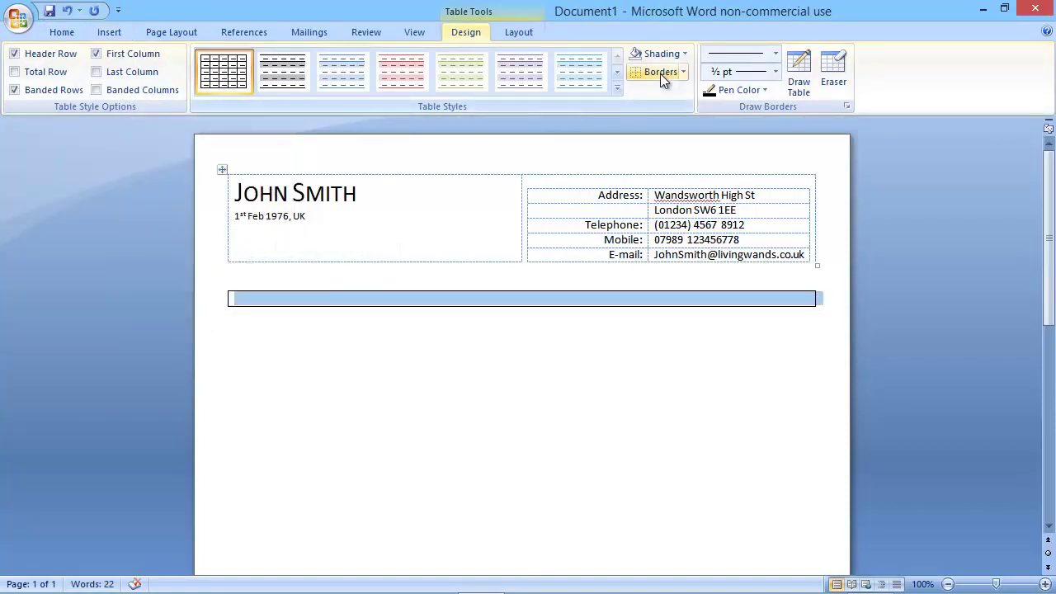
{"action": "left_click", "coordinate": [683, 73]}
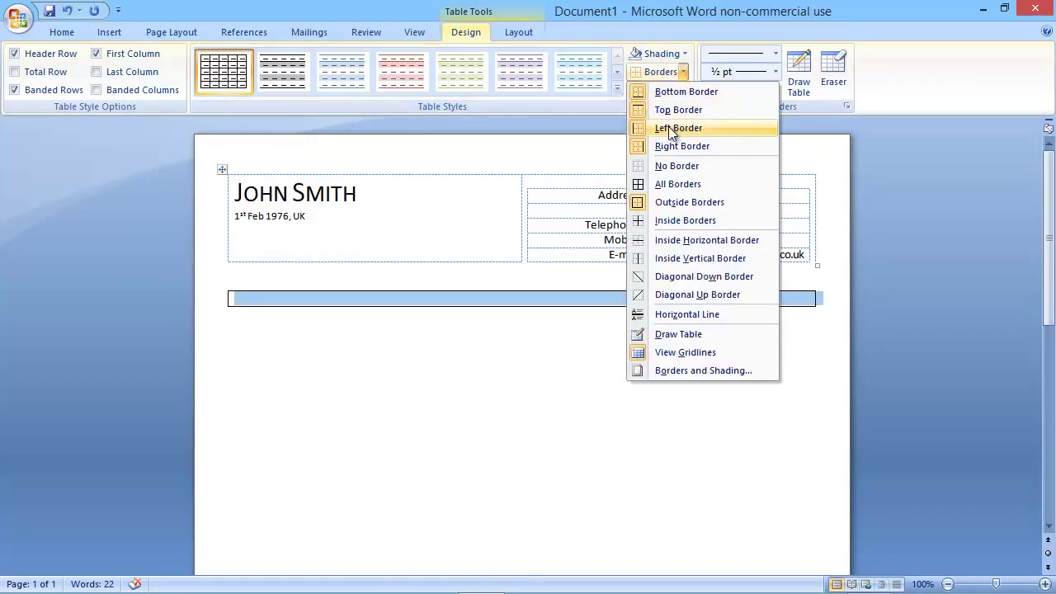
{"action": "left_click", "coordinate": [670, 129]}
{"action": "left_click", "coordinate": [686, 72]}
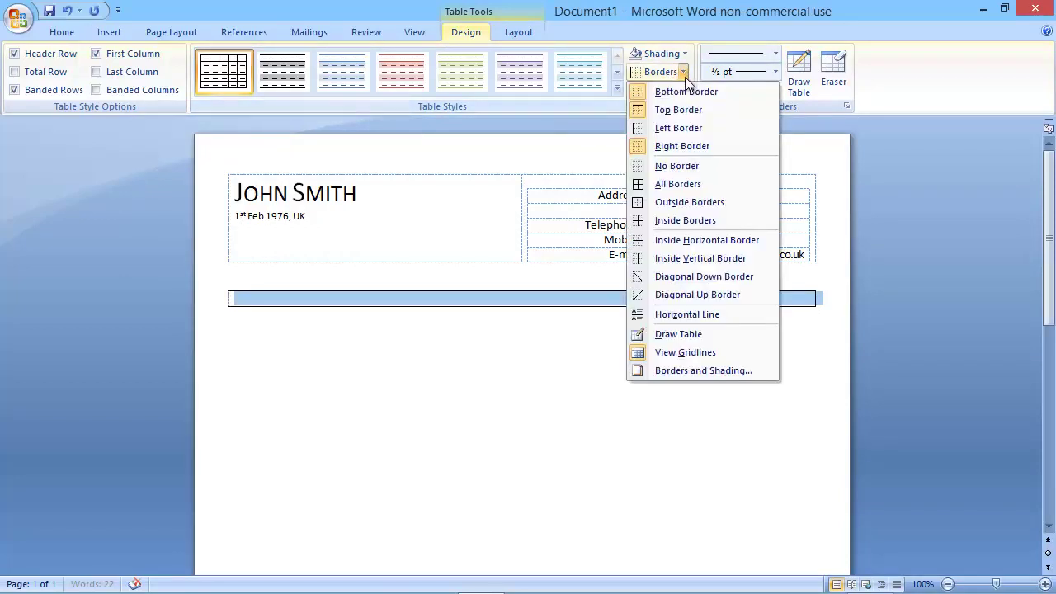
{"action": "left_click", "coordinate": [673, 146]}
{"action": "left_click", "coordinate": [415, 300]}
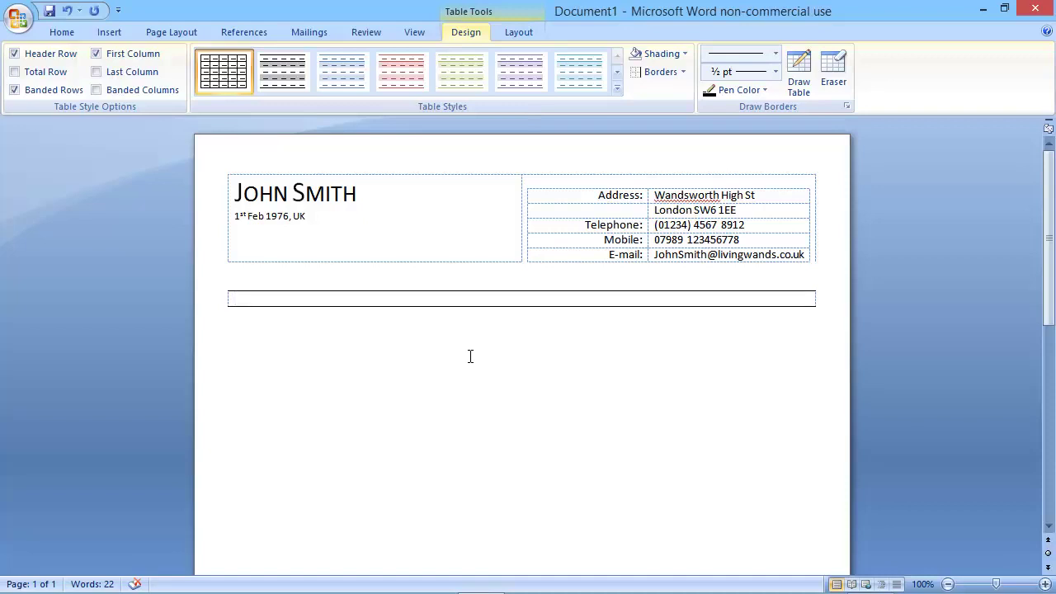
Type the profile beginning 'Computer engineer with over 15 years of web development experience'.
{"action": "type", "text": "Computer eng"}
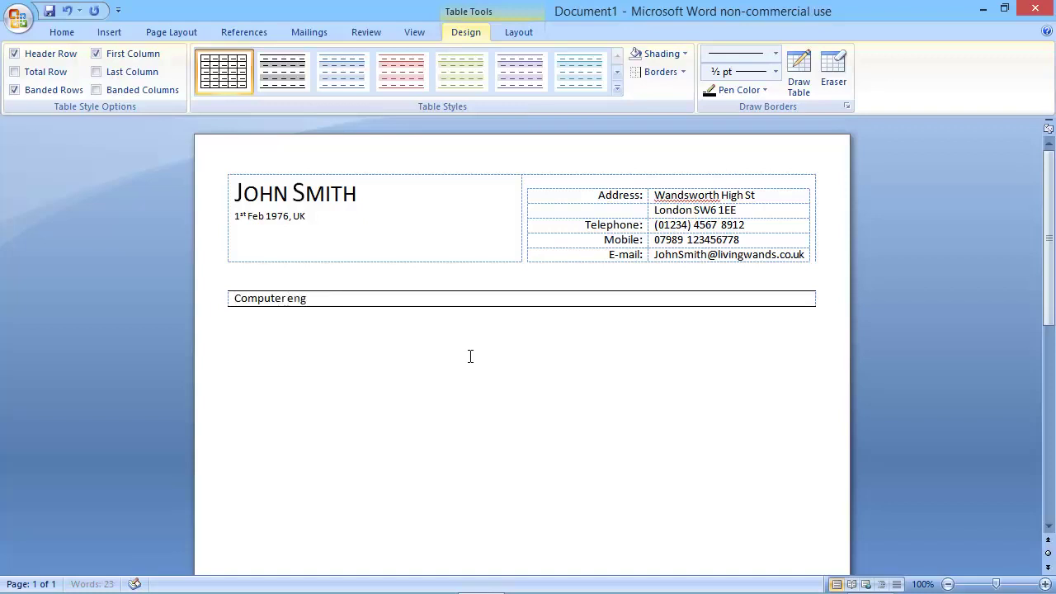
{"action": "type", "text": "ineer with"}
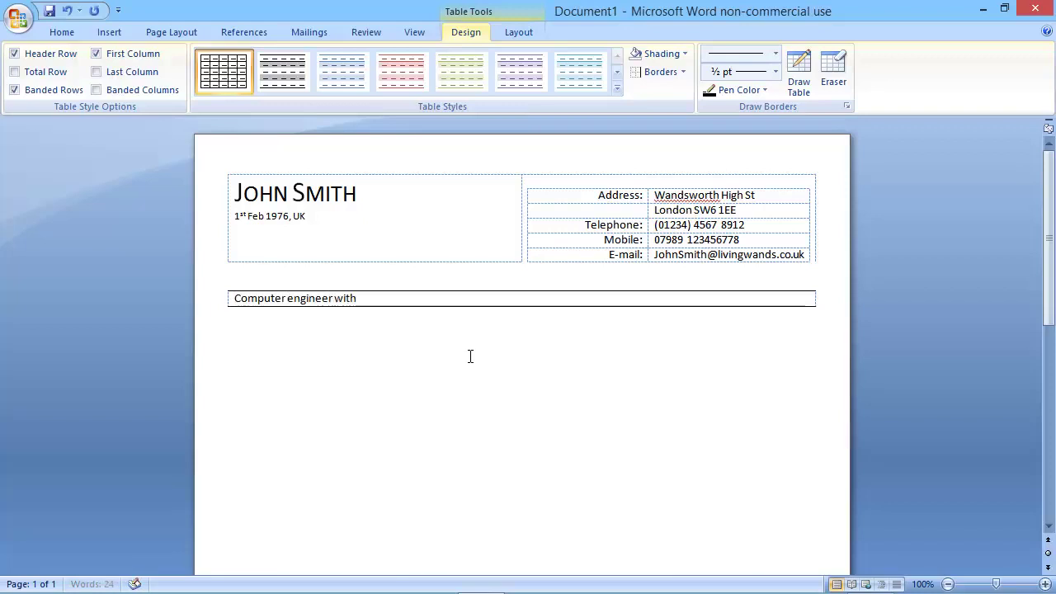
{"action": "type", "text": " over 15 years"}
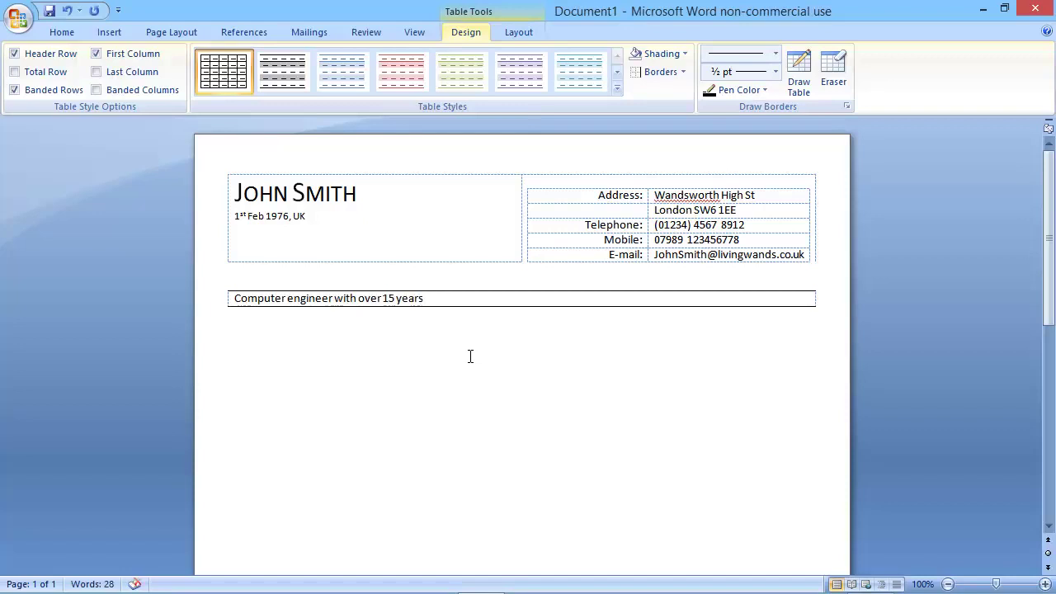
{"action": "type", "text": " of web d"}
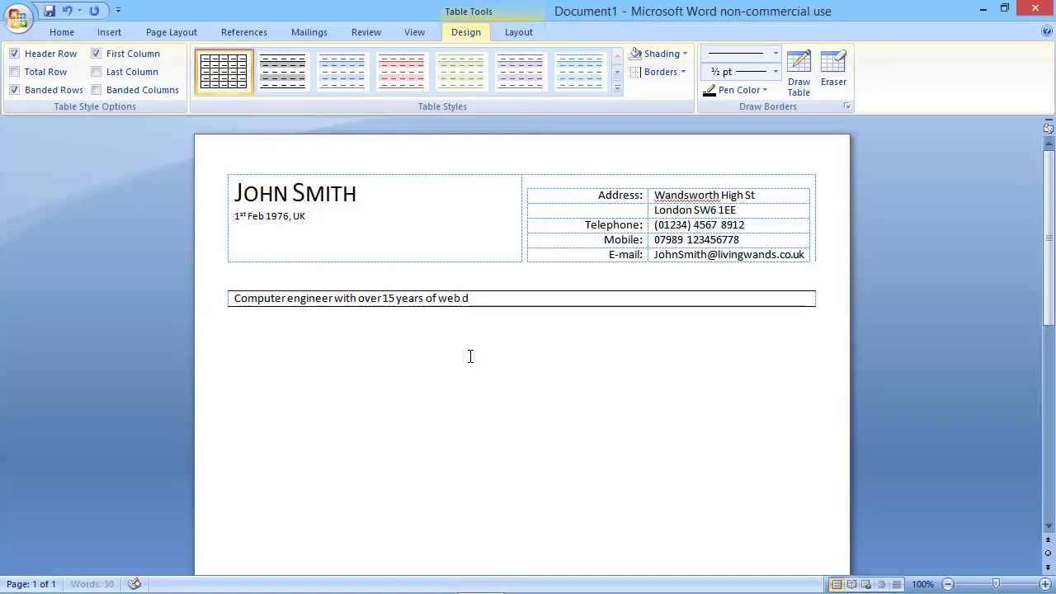
{"action": "type", "text": "evelopme"}
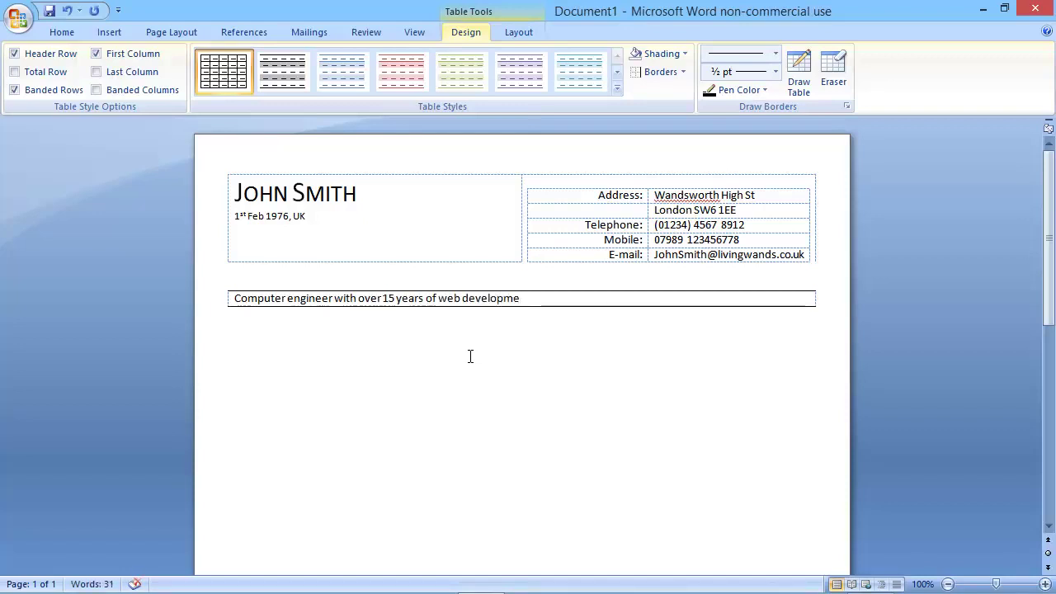
{"action": "type", "text": "nt  ex"}
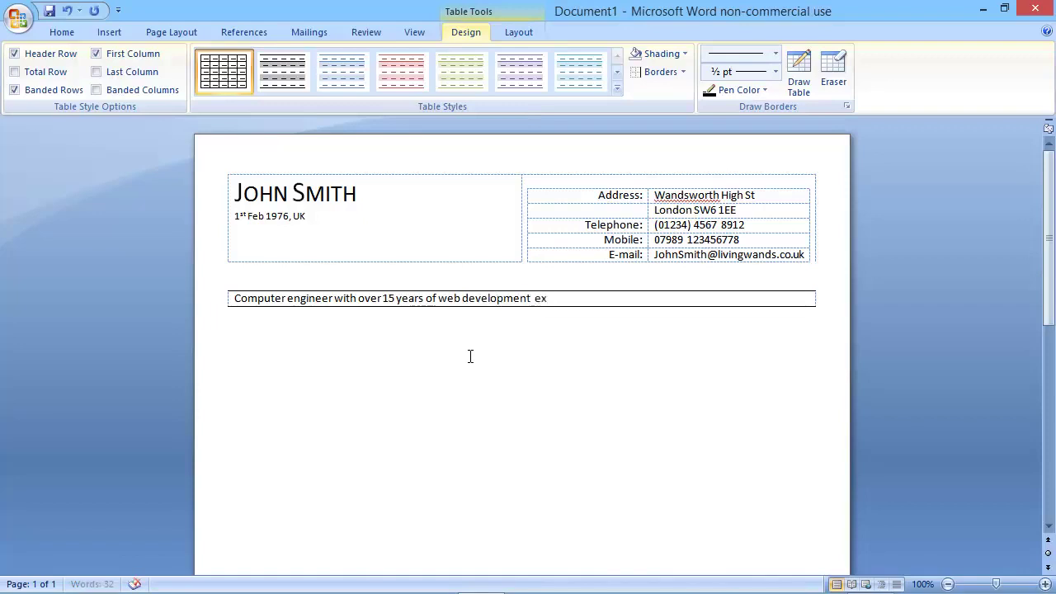
{"action": "type", "text": "perience, both technically f"}
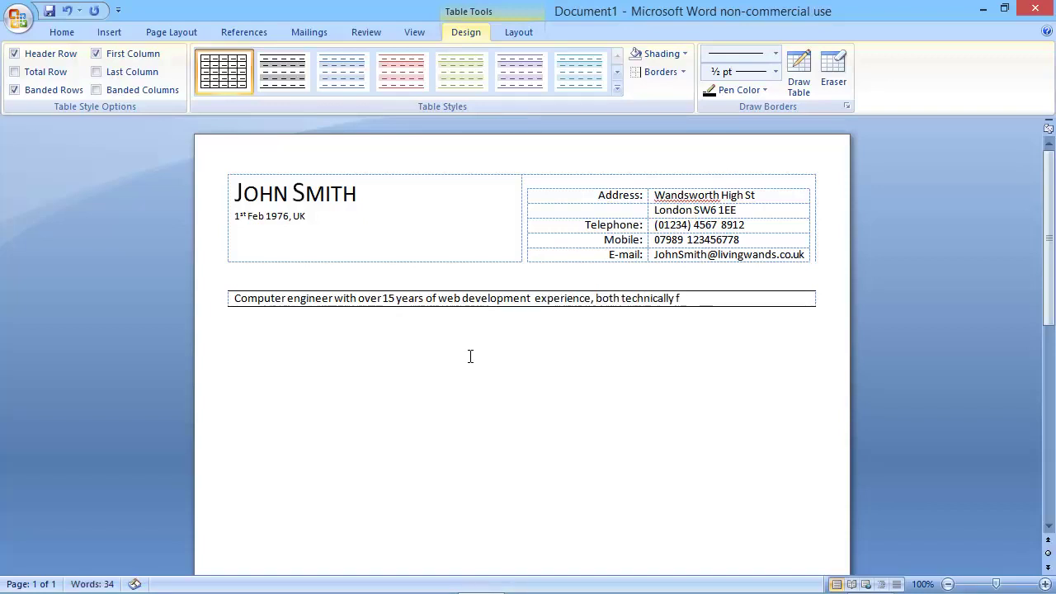
{"action": "type", "text": "ocused and customer orien"}
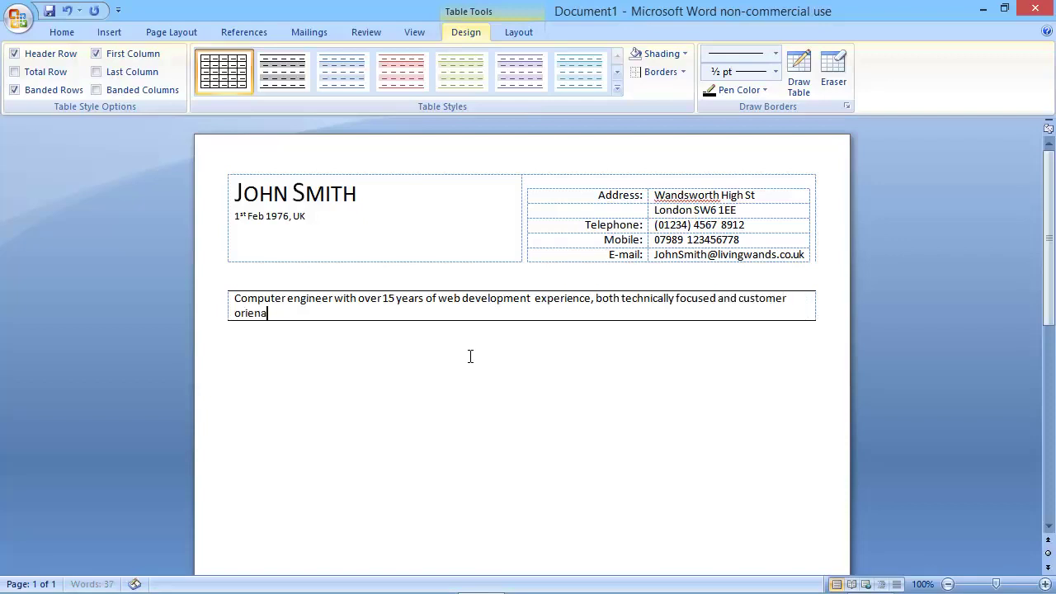
{"action": "type", "text": "tated. I am looking f"}
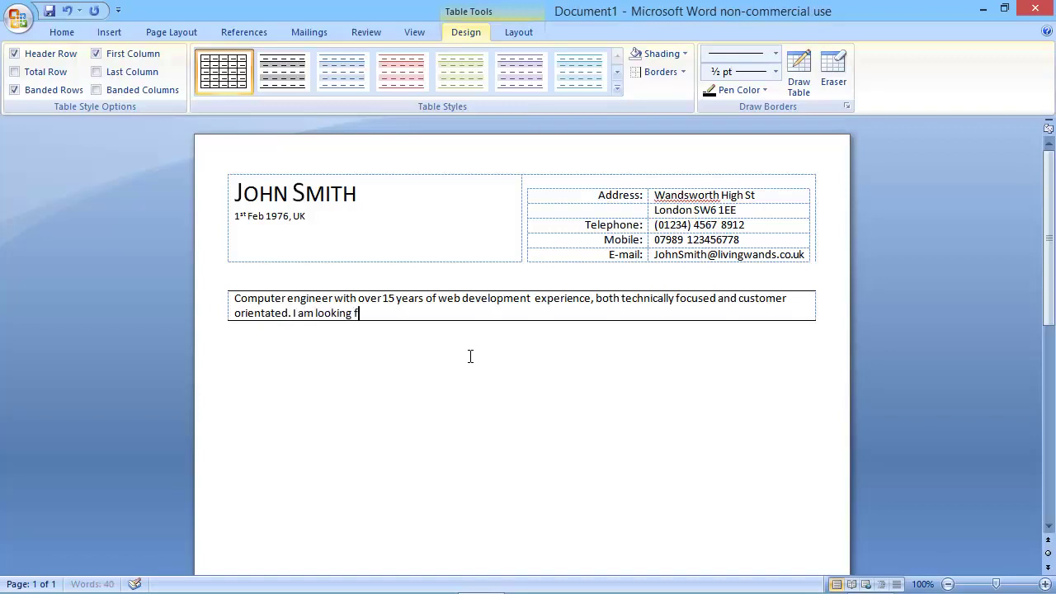
{"action": "type", "text": "or a career"}
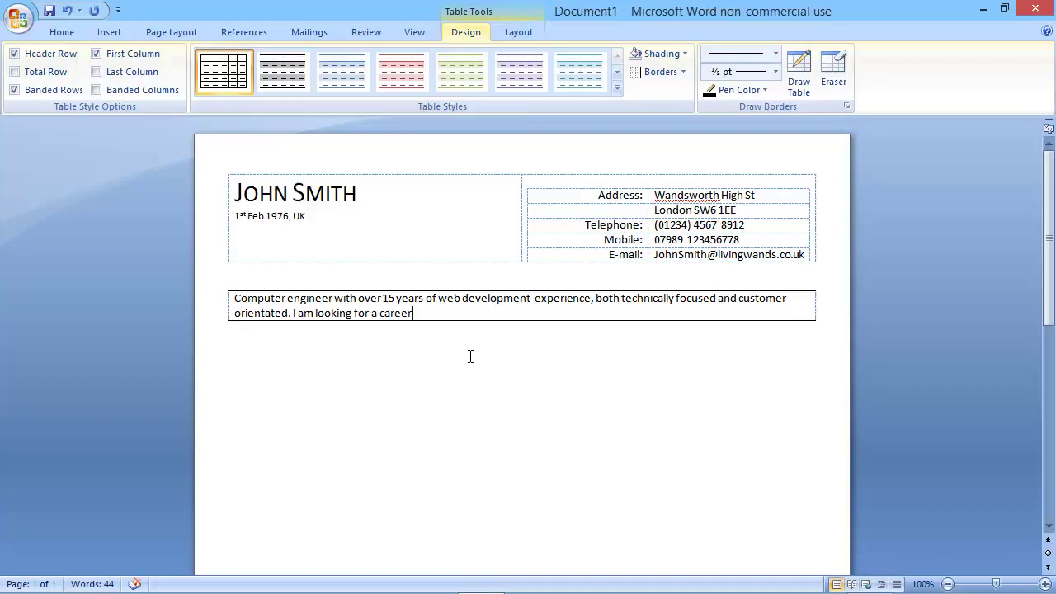
{"action": "type", "text": " that is both chall"}
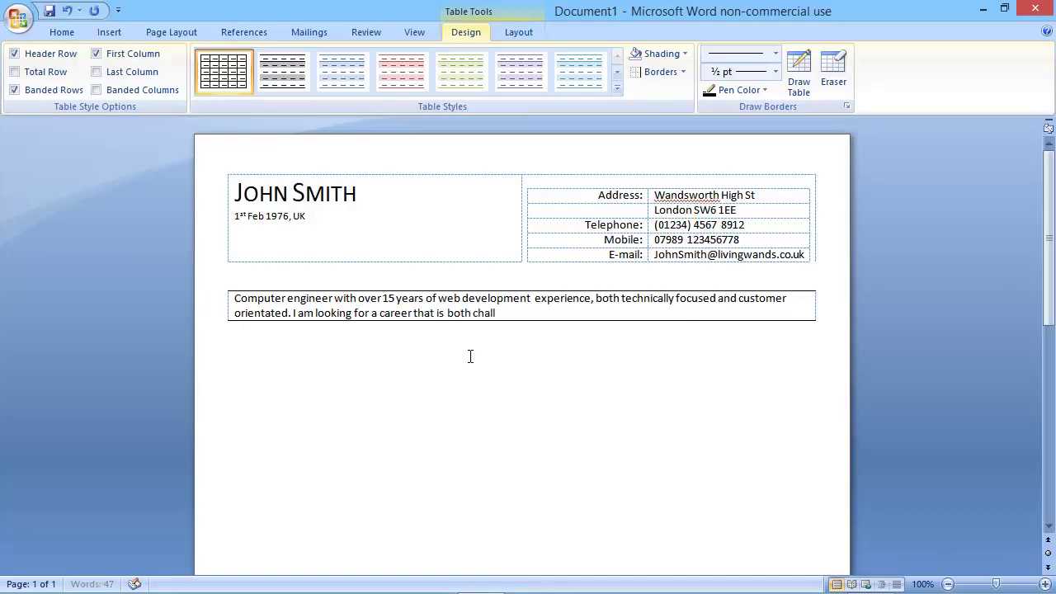
{"action": "type", "text": "enging and reward"}
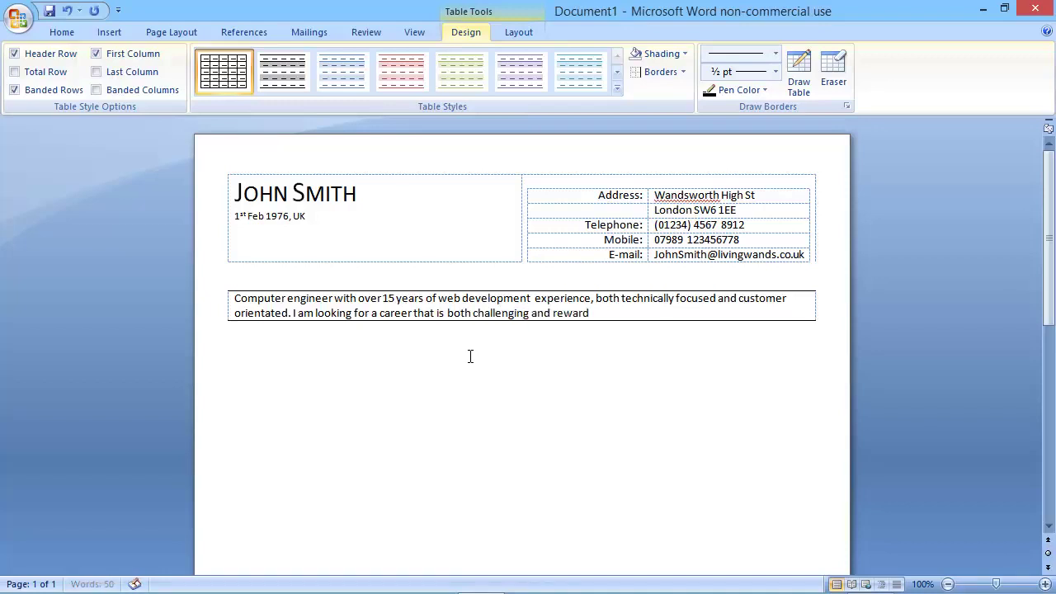
{"action": "type", "text": "."}
Make the 15-years web development profile summary bold and grow it to 12 pt.
{"action": "left_click_drag", "start_coordinate": [593, 314], "coordinate": [234, 299]}
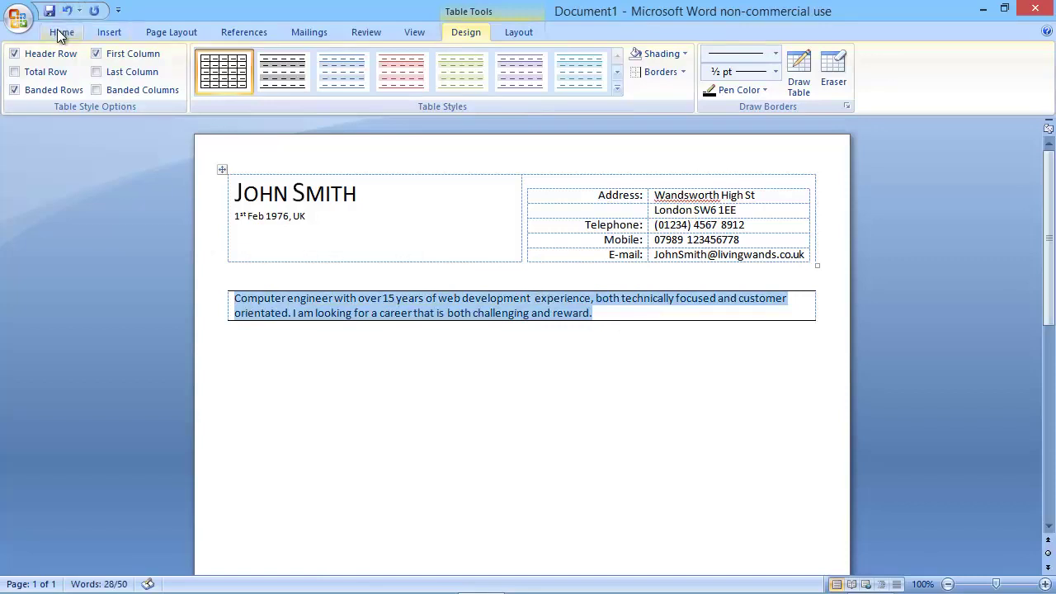
{"action": "left_click", "coordinate": [62, 32]}
{"action": "left_click", "coordinate": [293, 60]}
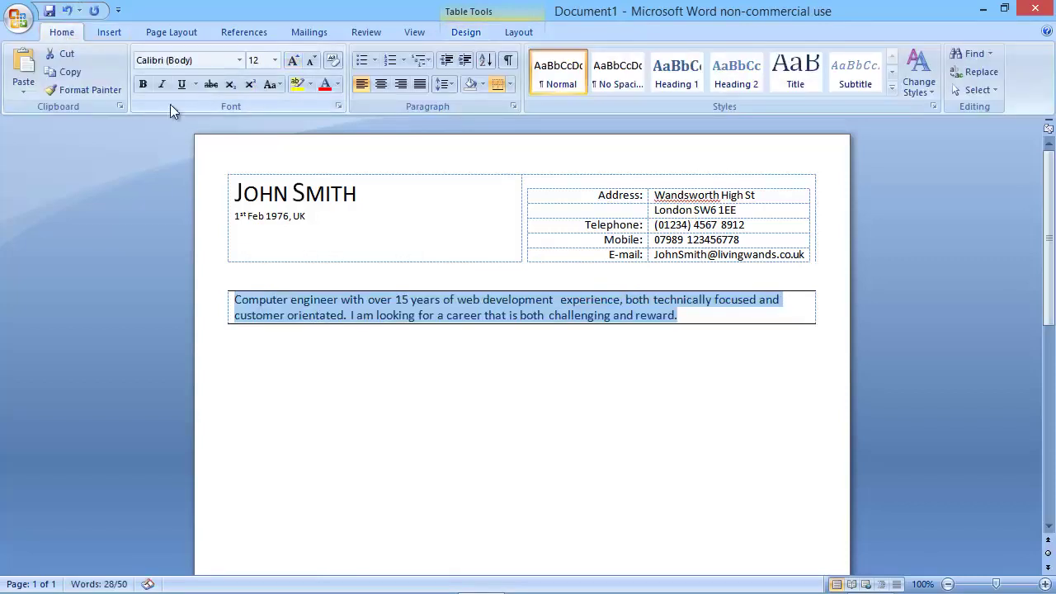
{"action": "left_click", "coordinate": [144, 86]}
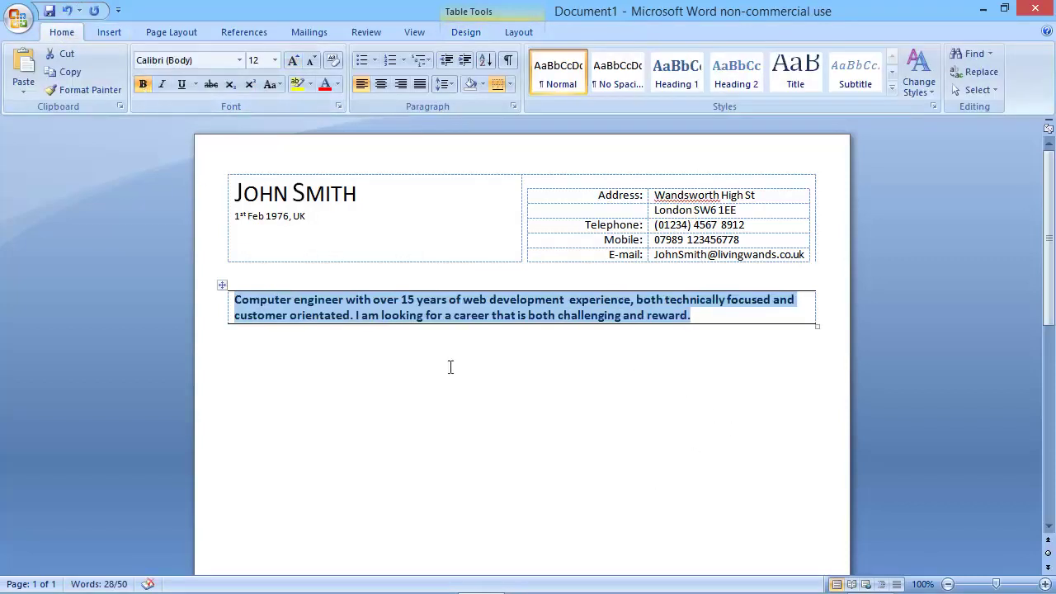
{"action": "left_click", "coordinate": [392, 366]}
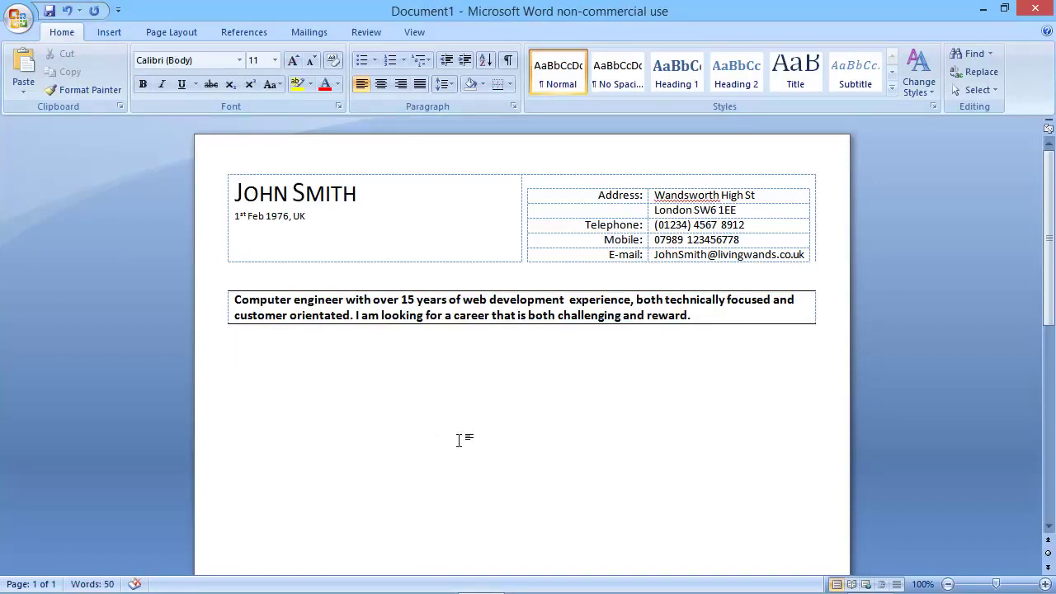
Add an 'EMPLOYMENT DETAILS' heading, bold at 14 pt, with a bottom-border rule.
{"action": "type", "text": "EMPLOYMENT"}
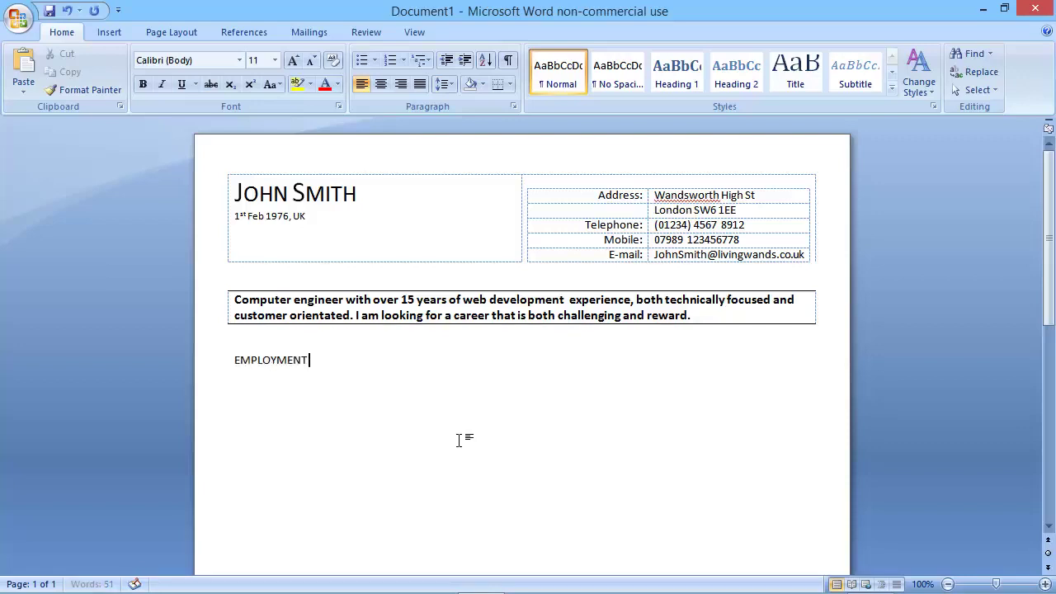
{"action": "type", "text": " DETAILS"}
{"action": "left_click_drag", "start_coordinate": [352, 360], "coordinate": [250, 359]}
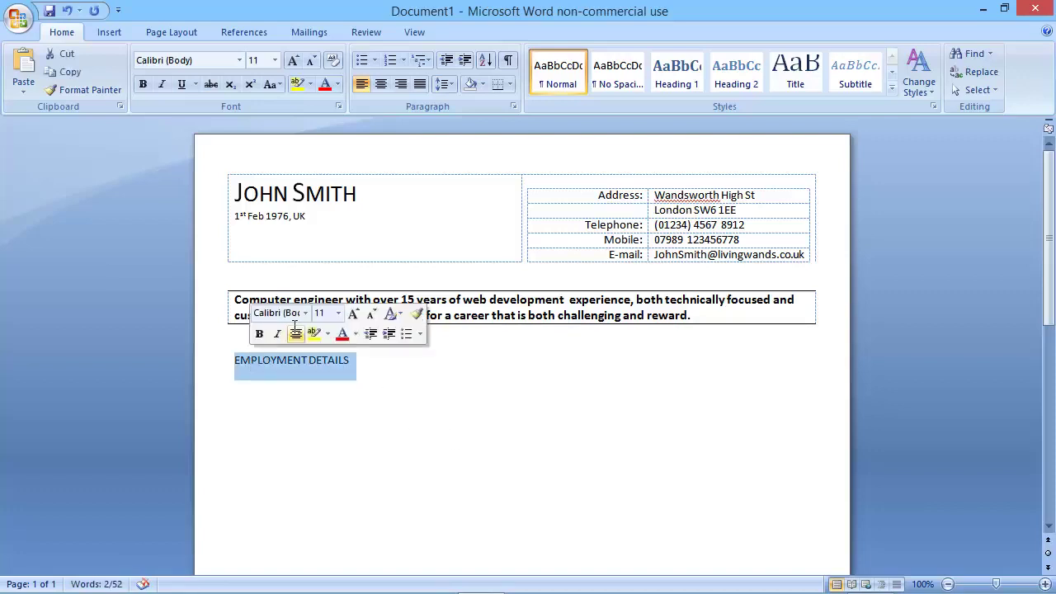
{"action": "key", "text": "ctrl+b"}
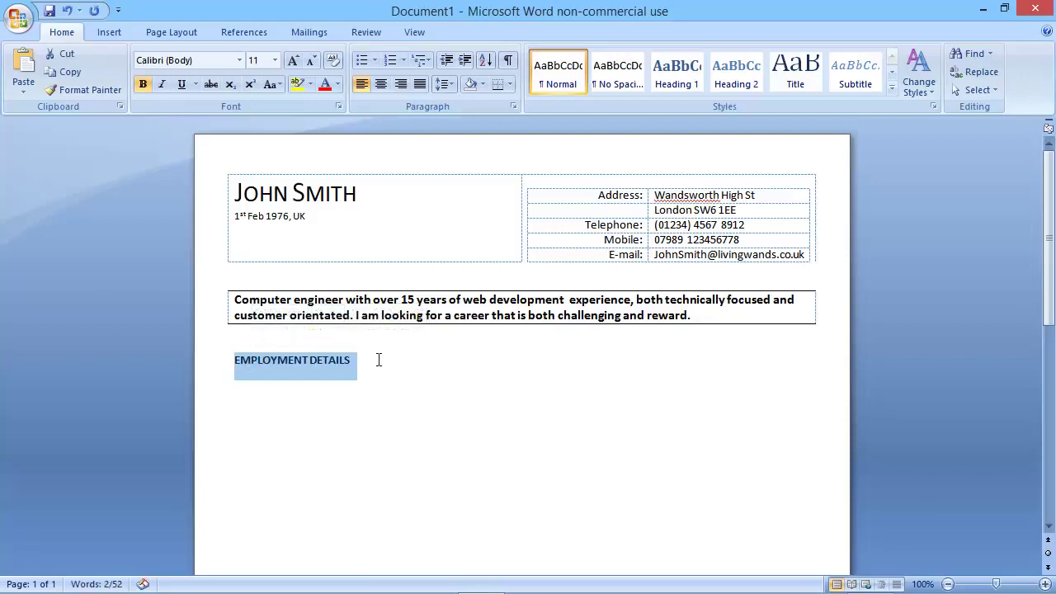
{"action": "left_click", "coordinate": [448, 368]}
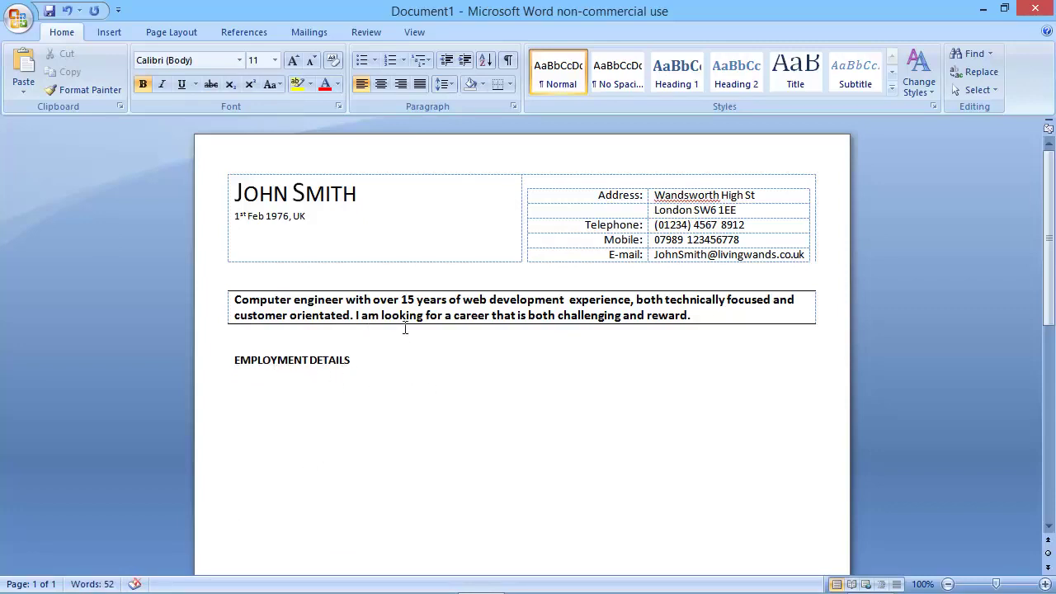
{"action": "left_click", "coordinate": [498, 87]}
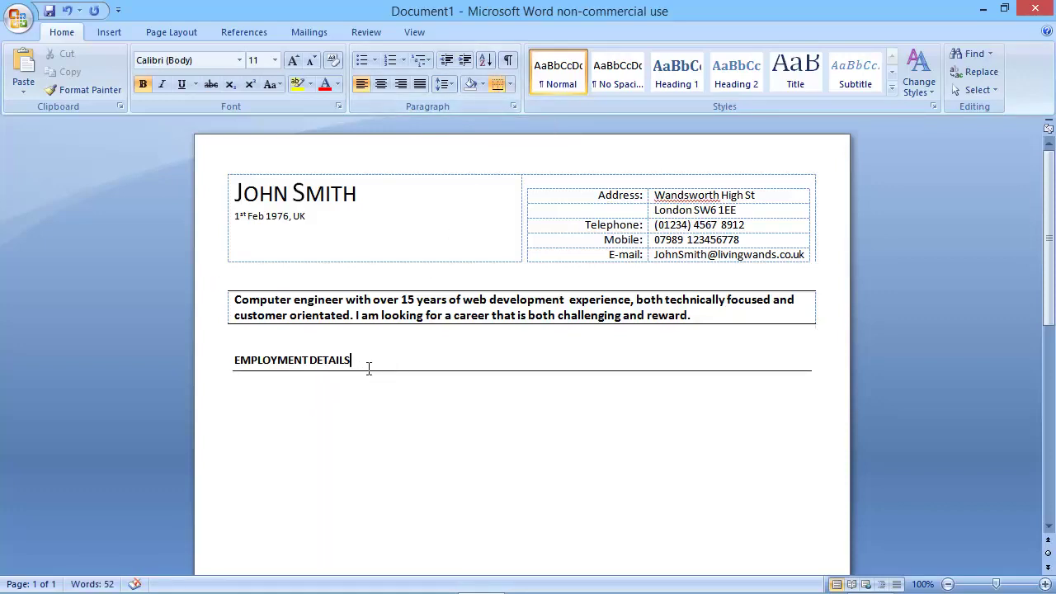
{"action": "triple_click", "coordinate": [336, 361]}
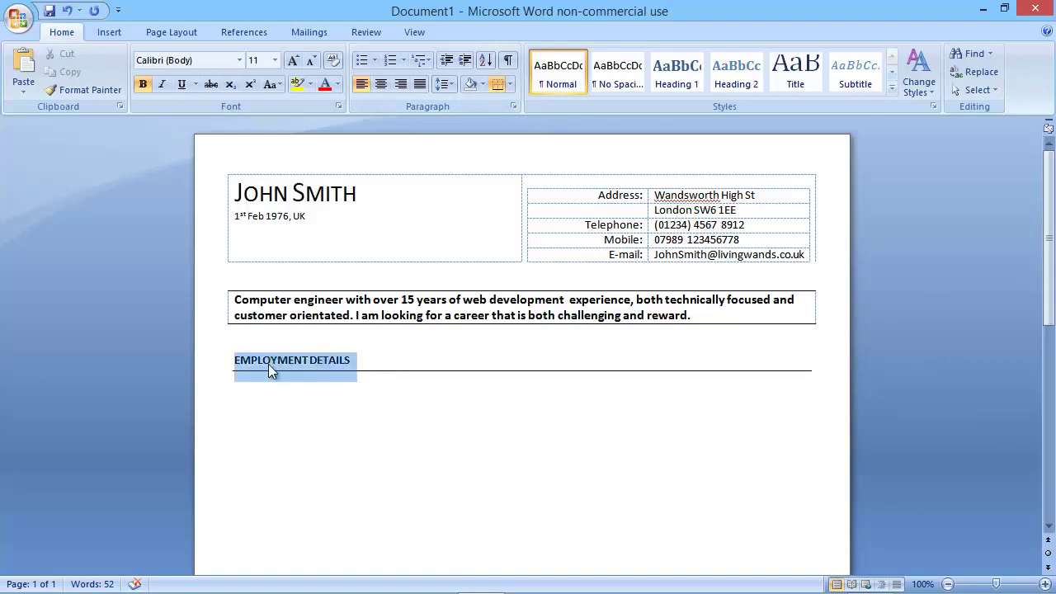
{"action": "left_click", "coordinate": [275, 61]}
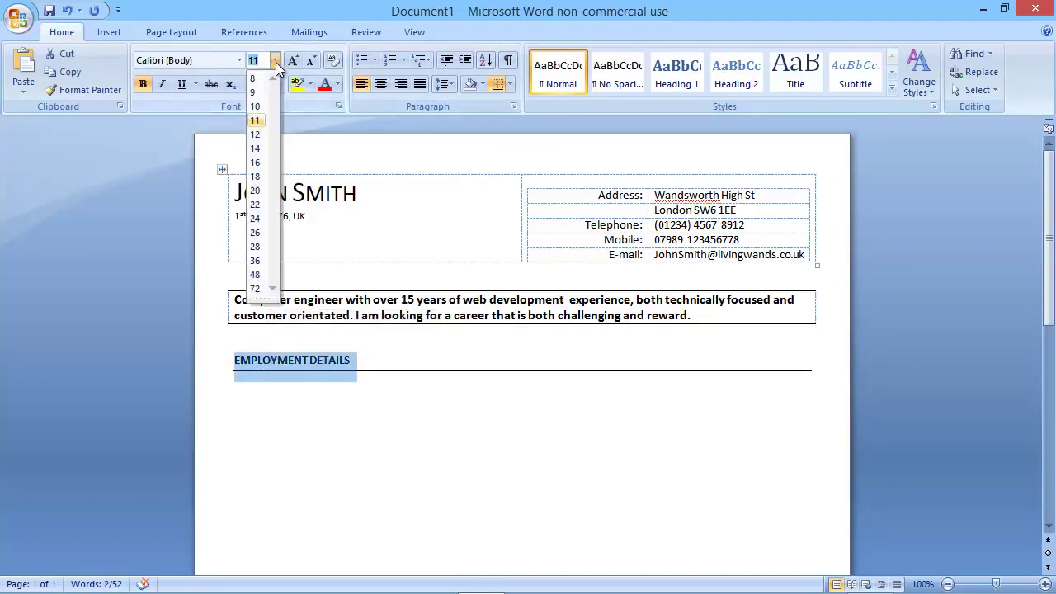
{"action": "left_click", "coordinate": [254, 148]}
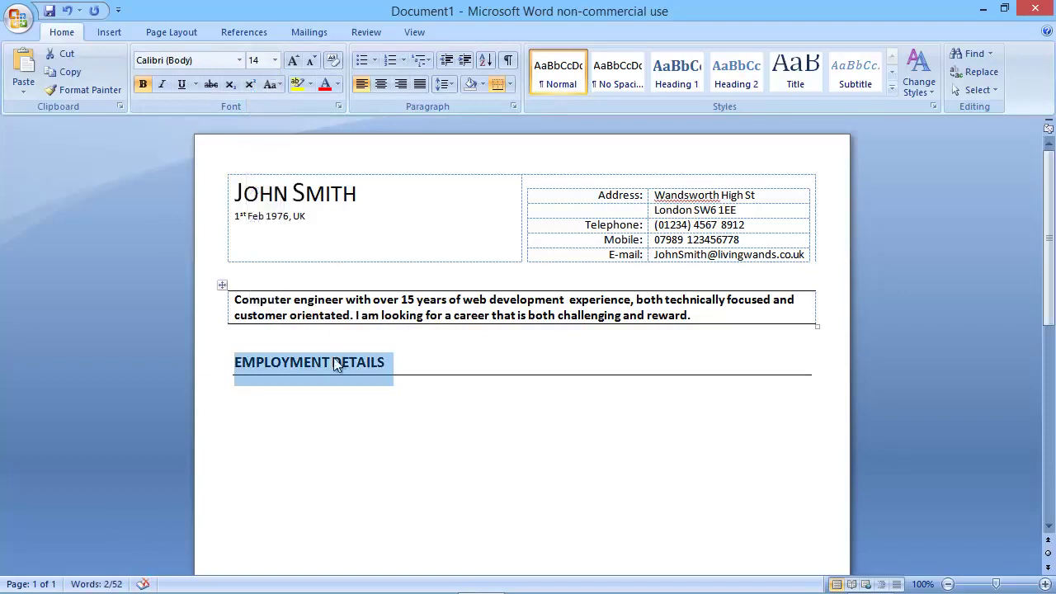
{"action": "left_click", "coordinate": [277, 391]}
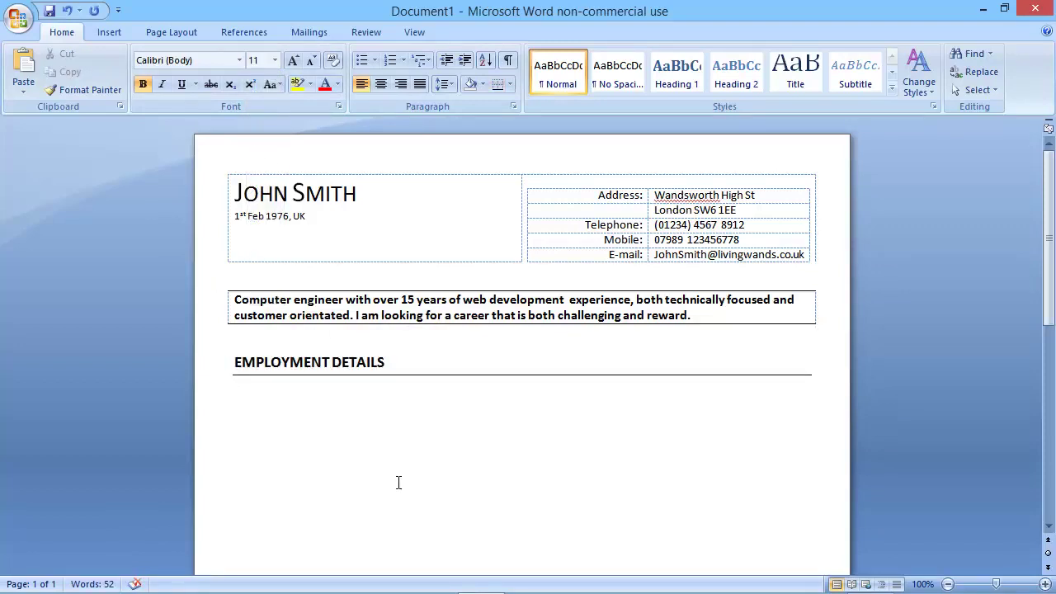
Insert a 2x1 table below the heading and set its row to No Border.
{"action": "left_click", "coordinate": [109, 32]}
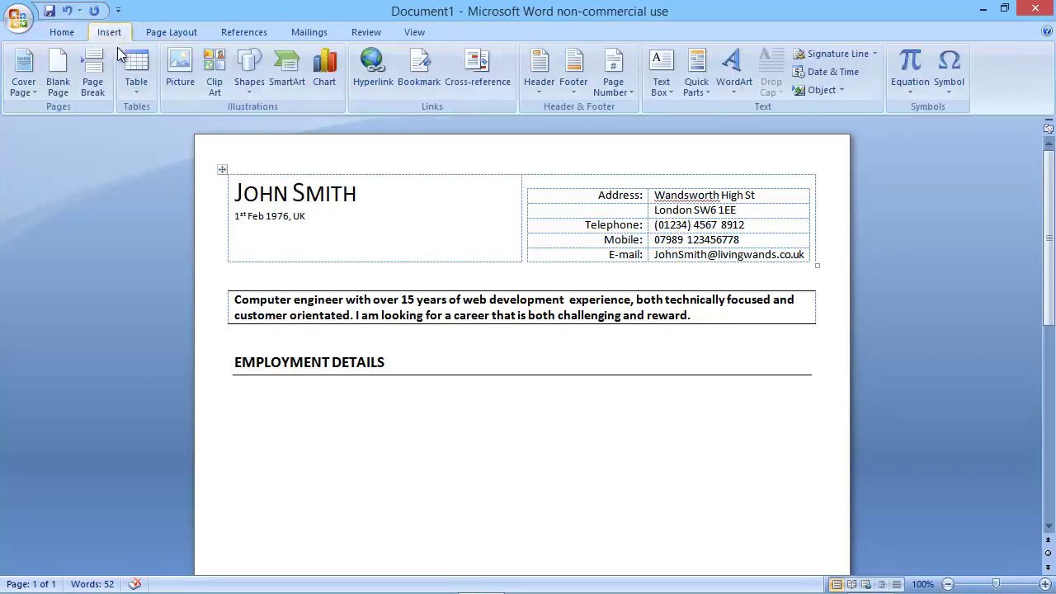
{"action": "left_click", "coordinate": [135, 78]}
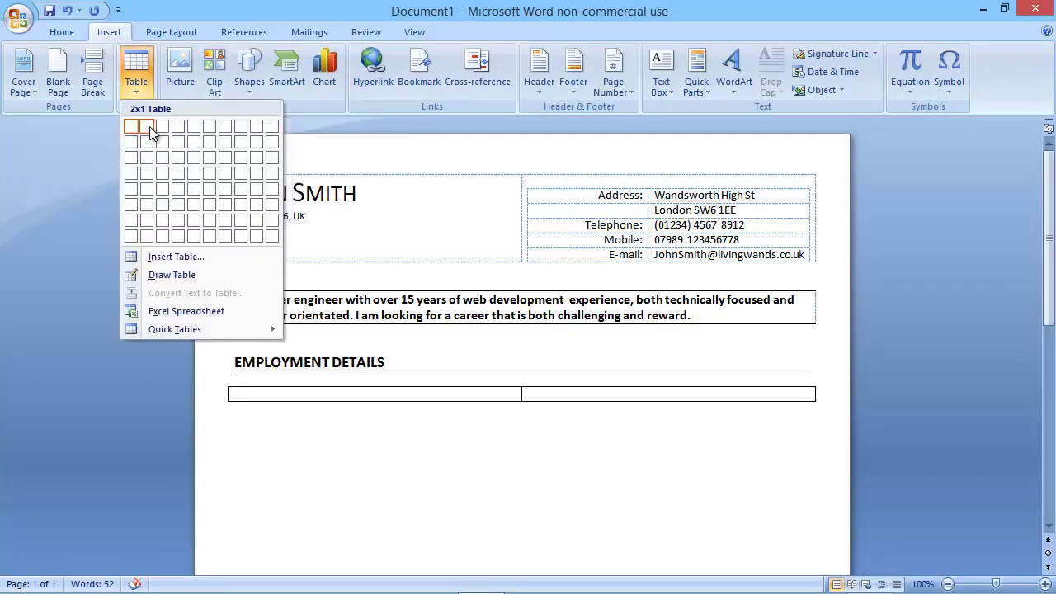
{"action": "left_click", "coordinate": [149, 130]}
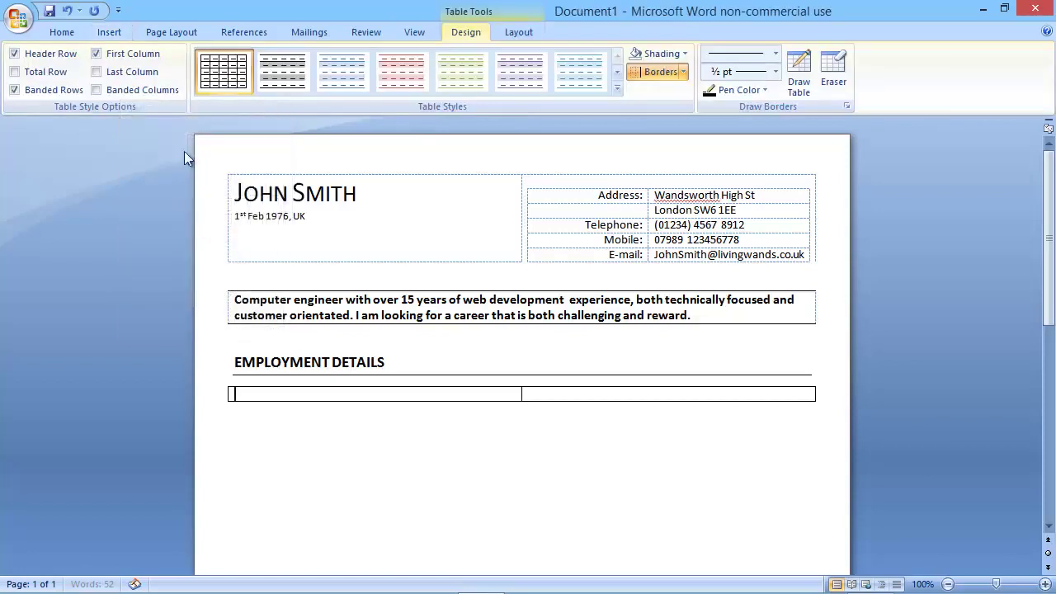
{"action": "left_click", "coordinate": [218, 393]}
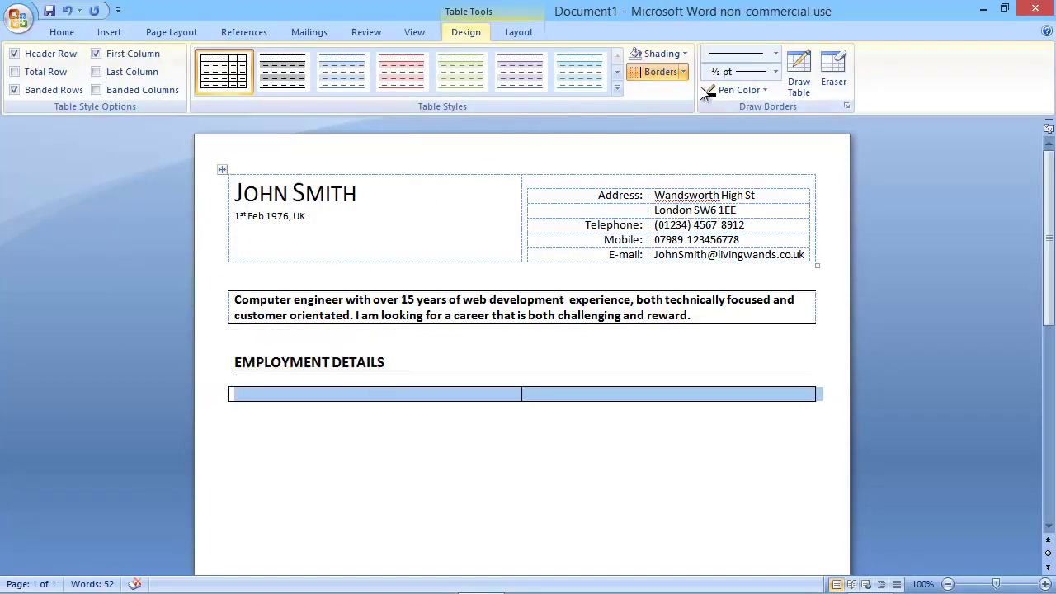
{"action": "left_click", "coordinate": [683, 73]}
Enter 'RoadToTheWeb Ltd' and 'Job Title: Senior Web Developer' in the first cell.
{"action": "left_click", "coordinate": [677, 166]}
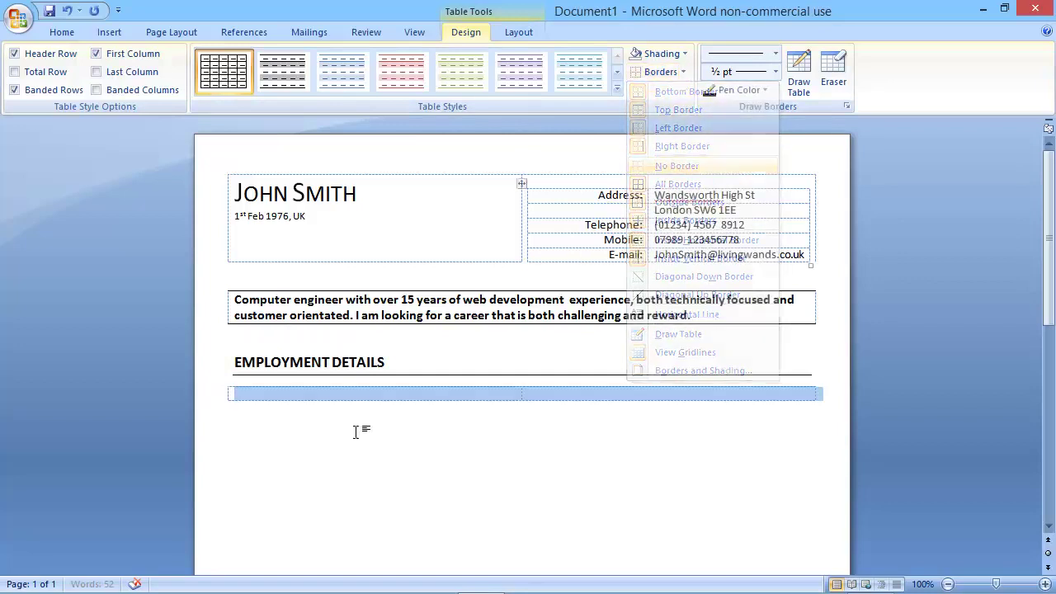
{"action": "left_click", "coordinate": [351, 396]}
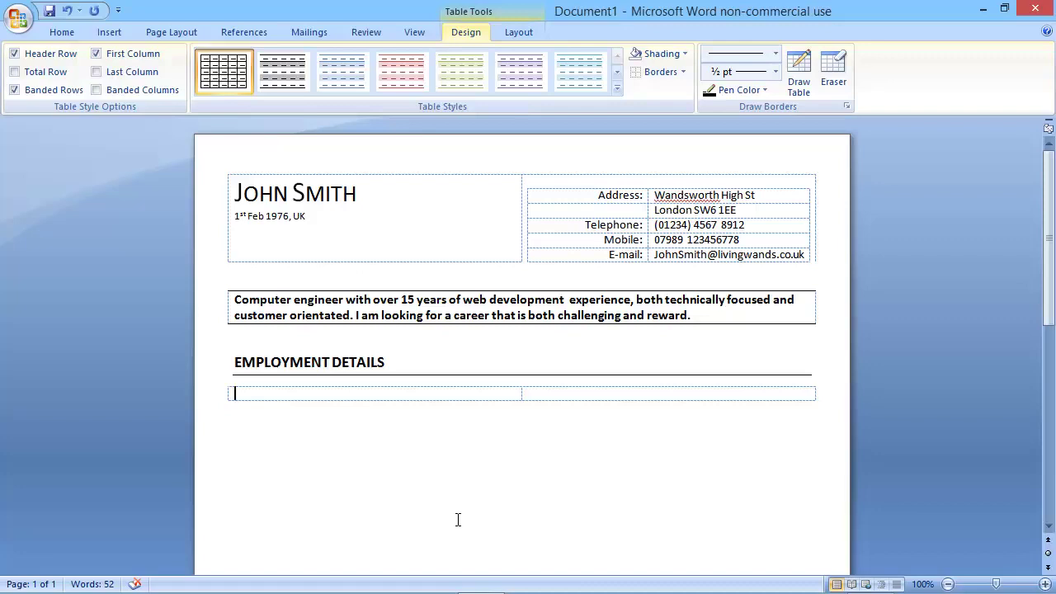
{"action": "type", "text": "RoadToTheWeb"}
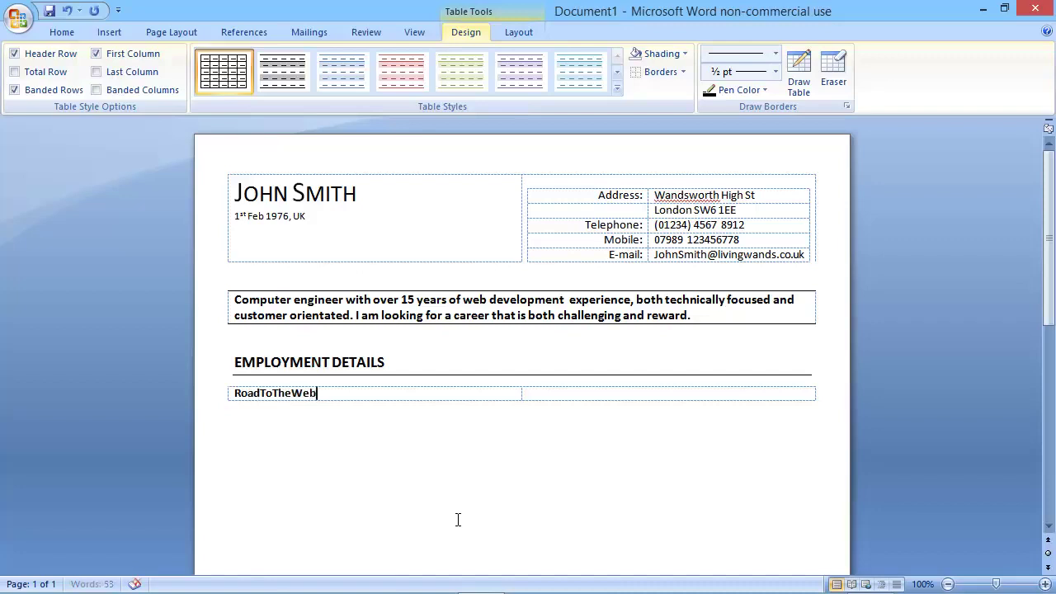
{"action": "type", "text": " Ltd"}
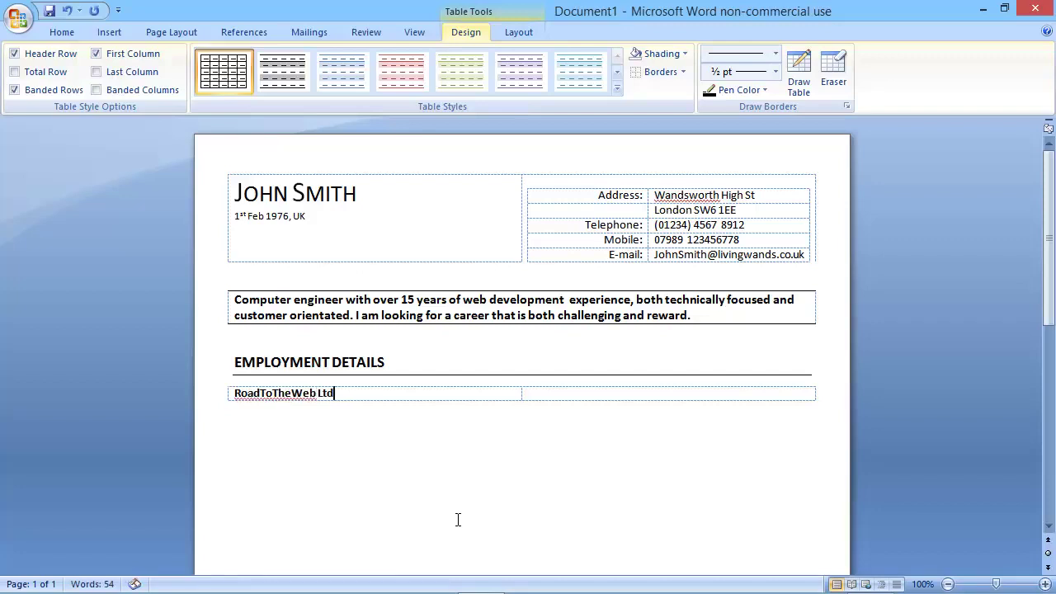
{"action": "key", "text": "Return"}
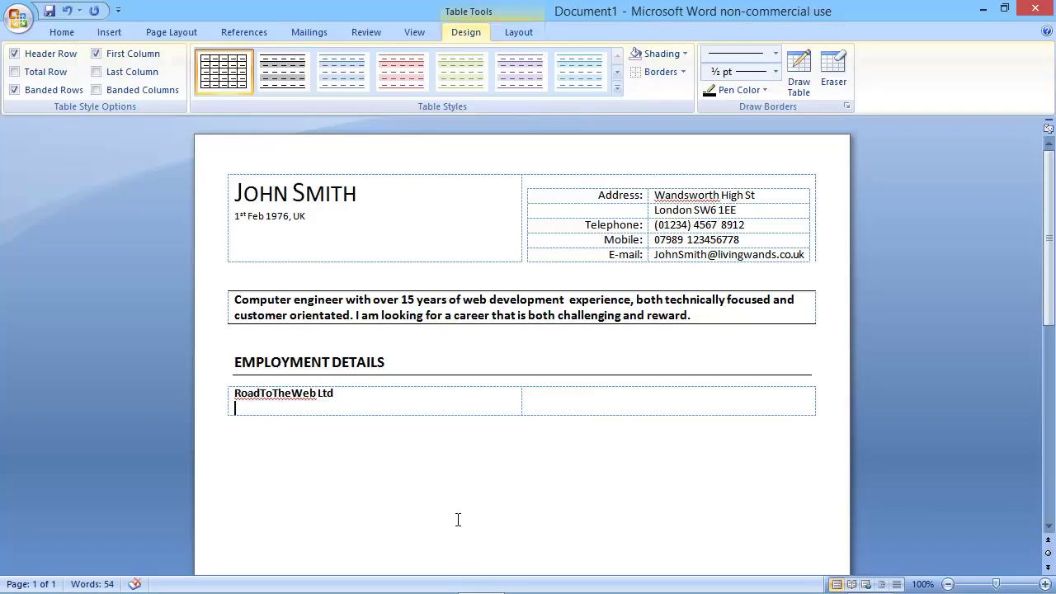
{"action": "type", "text": "Job Title: Senioer Web"}
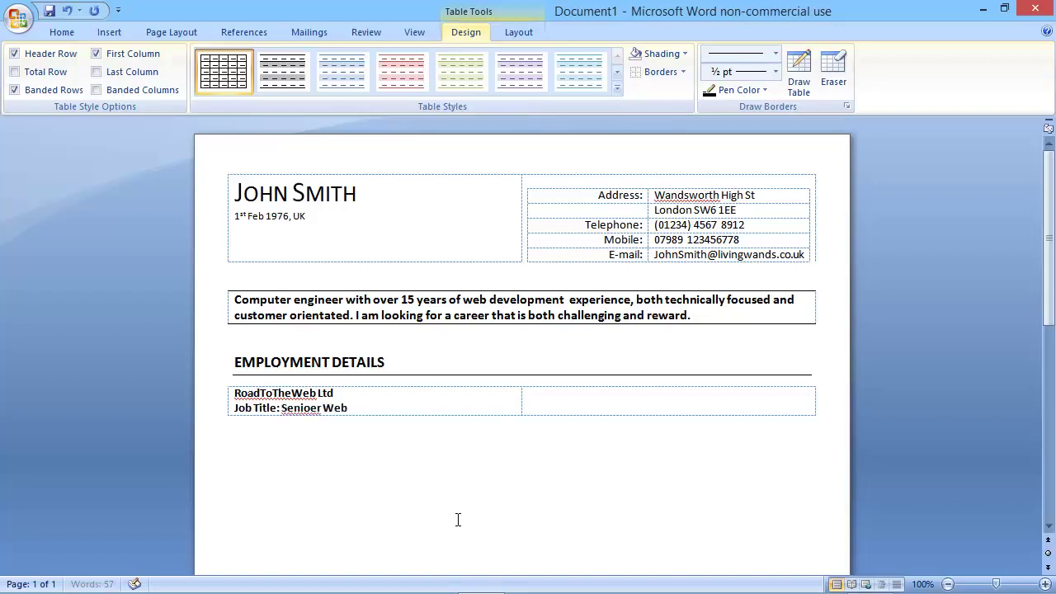
{"action": "type", "text": " Developer"}
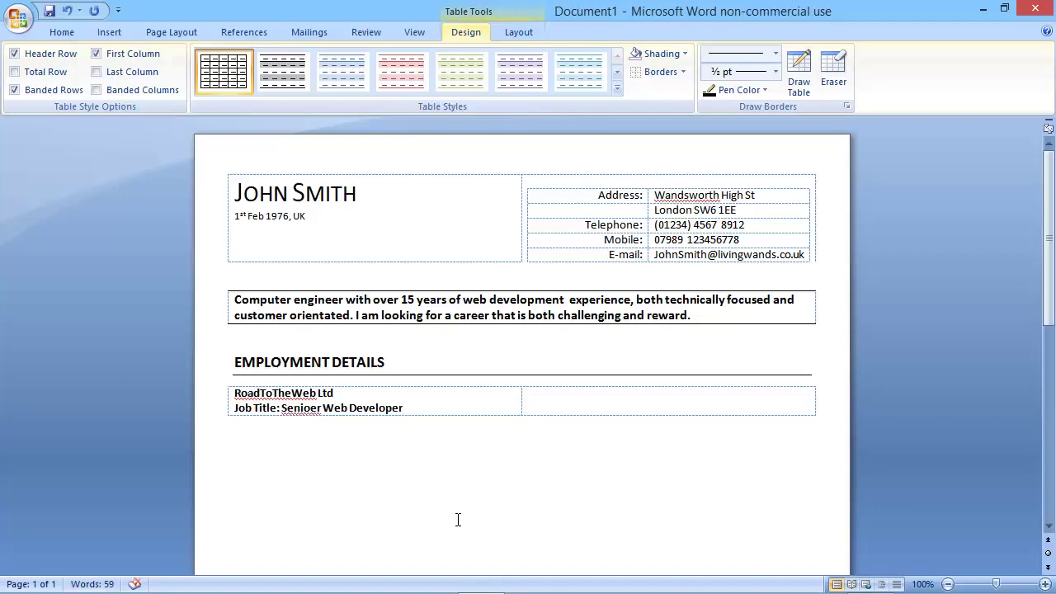
{"action": "key", "text": "Left"}
{"action": "key", "text": "Left"}
{"action": "key", "text": "Left"}
{"action": "key", "text": "Left"}
{"action": "key", "text": "Left"}
{"action": "key", "text": "Left"}
{"action": "key", "text": "Left"}
{"action": "key", "text": "Left"}
{"action": "key", "text": "Left"}
{"action": "key", "text": "Left"}
{"action": "key", "text": "Left"}
{"action": "key", "text": "Left"}
{"action": "key", "text": "Left"}
{"action": "key", "text": "Left"}
{"action": "key", "text": "Left"}
{"action": "key", "text": "Left"}
{"action": "key", "text": "Left"}
{"action": "key", "text": "Delete"}
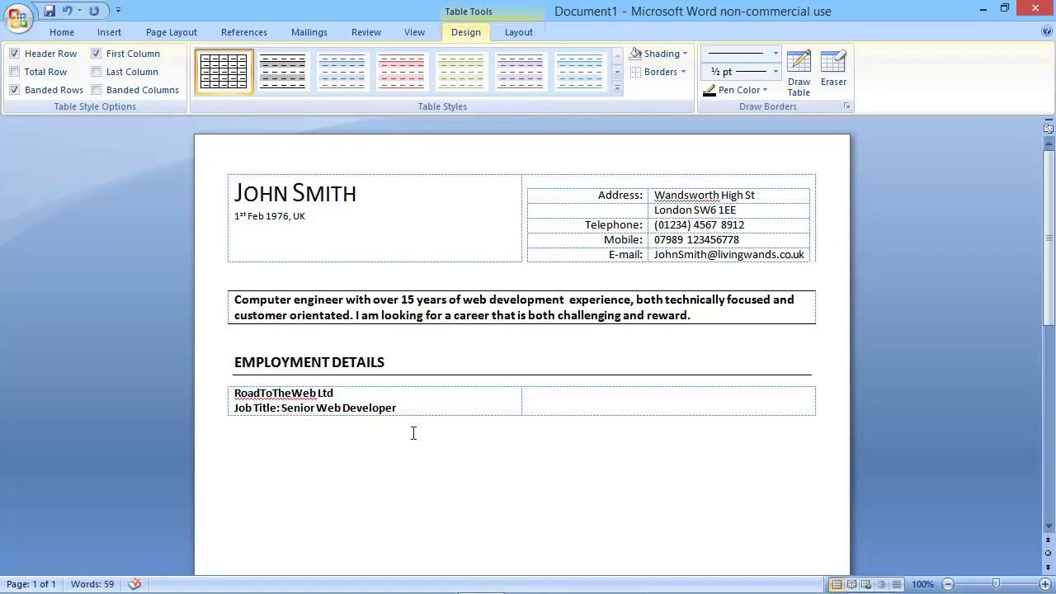
Remove bold from the company name and job title lines.
{"action": "left_click_drag", "start_coordinate": [409, 408], "coordinate": [241, 396]}
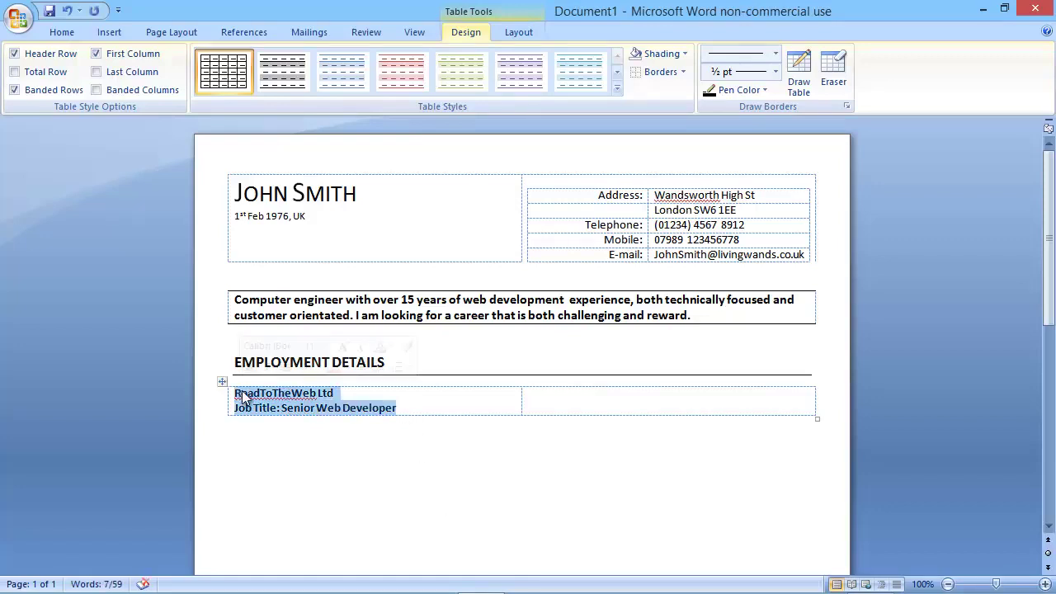
{"action": "key", "text": "ctrl+b"}
{"action": "left_click", "coordinate": [537, 405]}
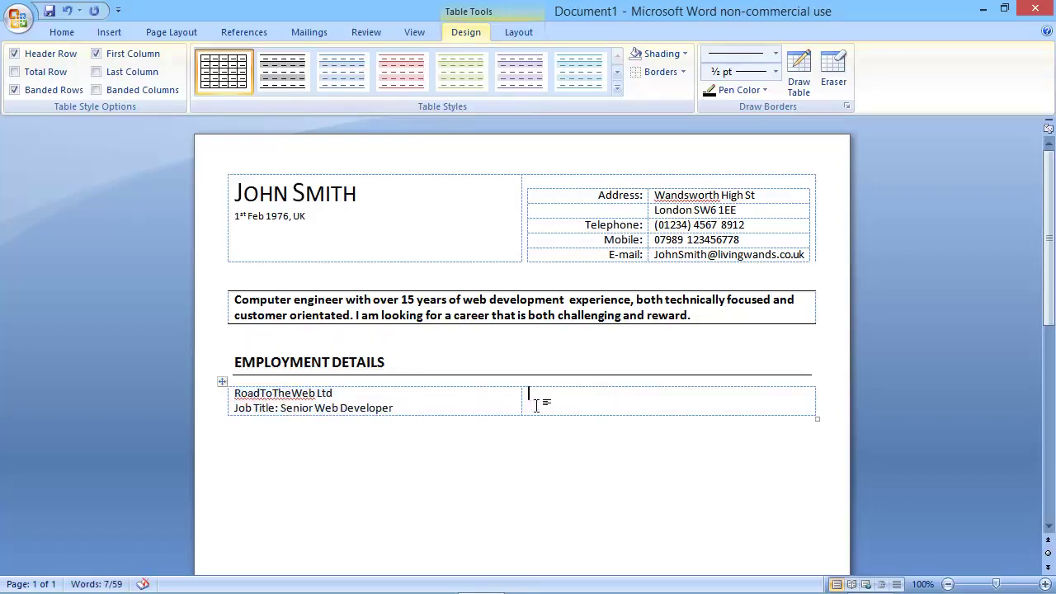
{"action": "key", "text": "Left"}
Try bolding the 'Job Title:' label, then undo it.
{"action": "left_click_drag", "start_coordinate": [281, 408], "coordinate": [241, 411]}
{"action": "key", "text": "ctrl+b"}
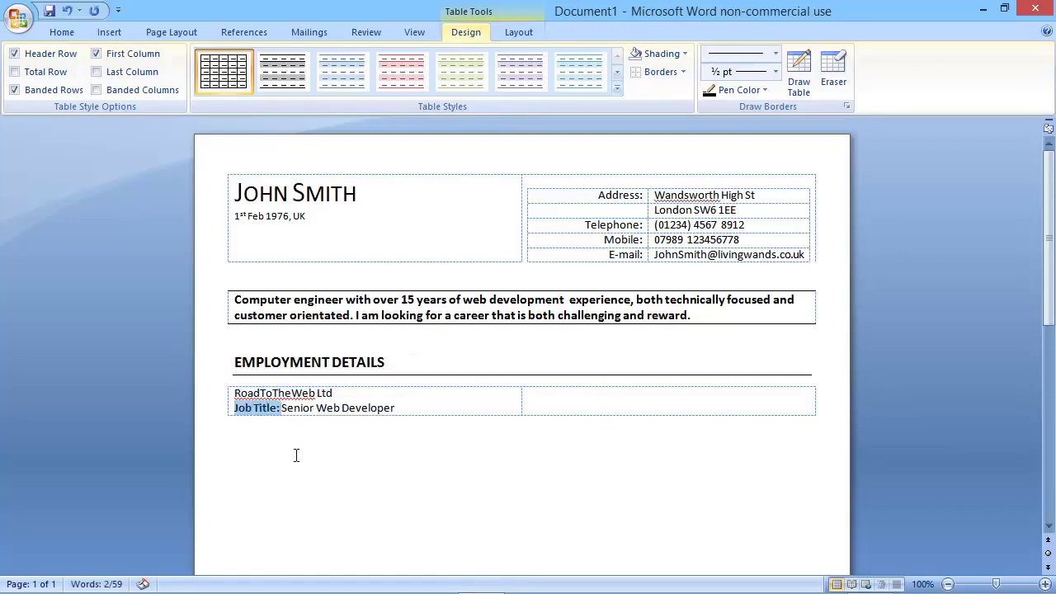
{"action": "left_click", "coordinate": [400, 406]}
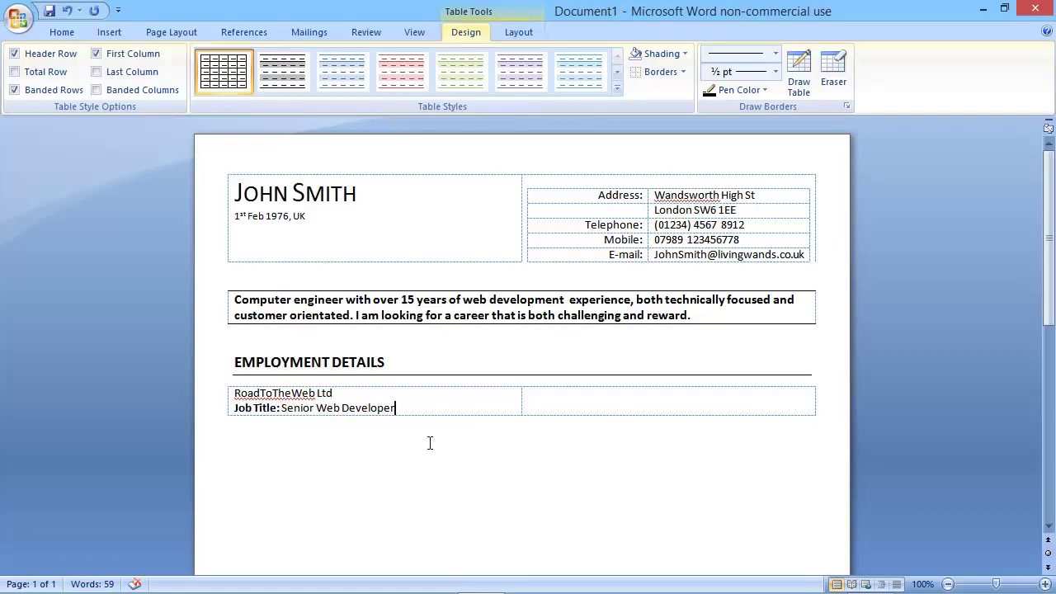
{"action": "key", "text": "ctrl+z"}
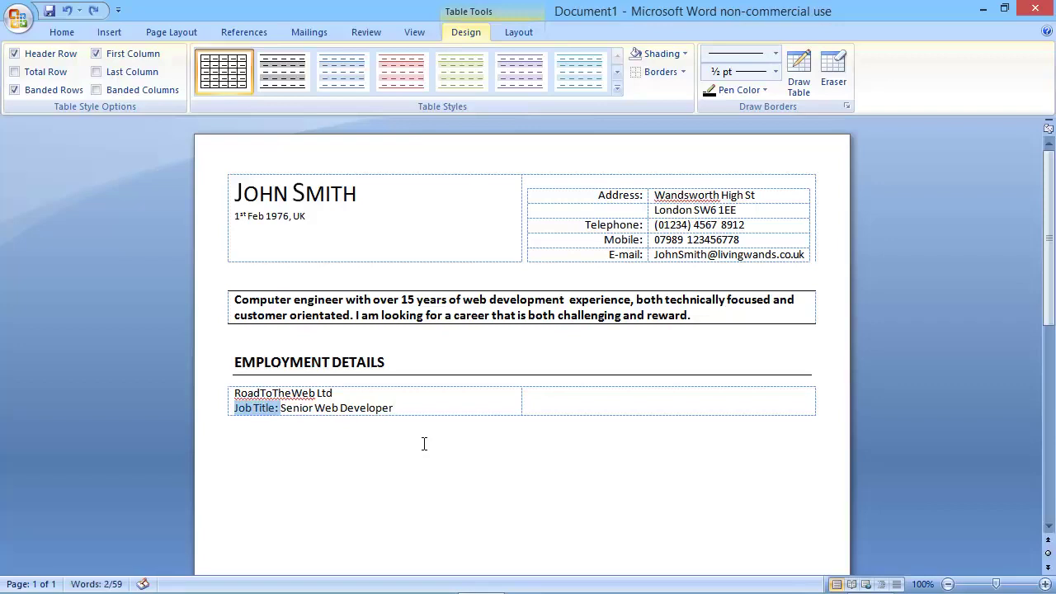
{"action": "left_click", "coordinate": [622, 403]}
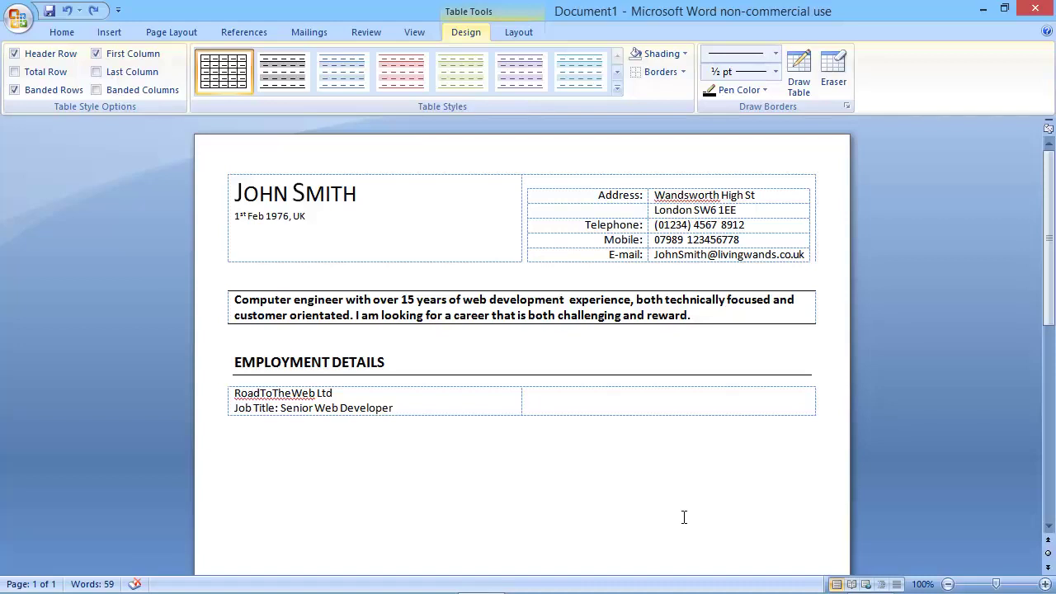
Enter '1st Jan 09 to current' in the right cell, unbolded and right-aligned.
{"action": "type", "text": "1st Jan 09  to"}
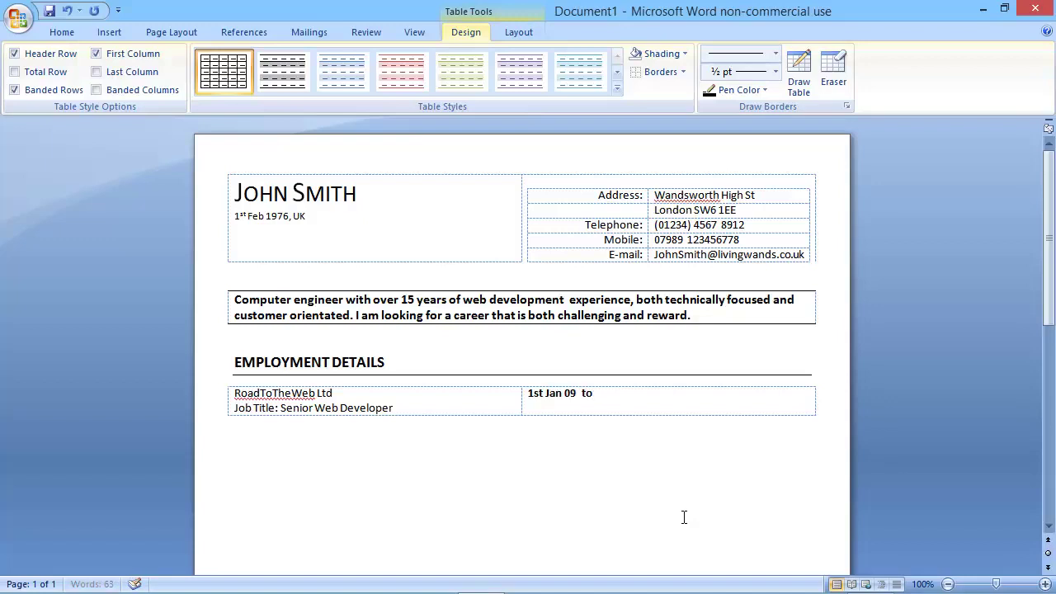
{"action": "type", "text": "  current"}
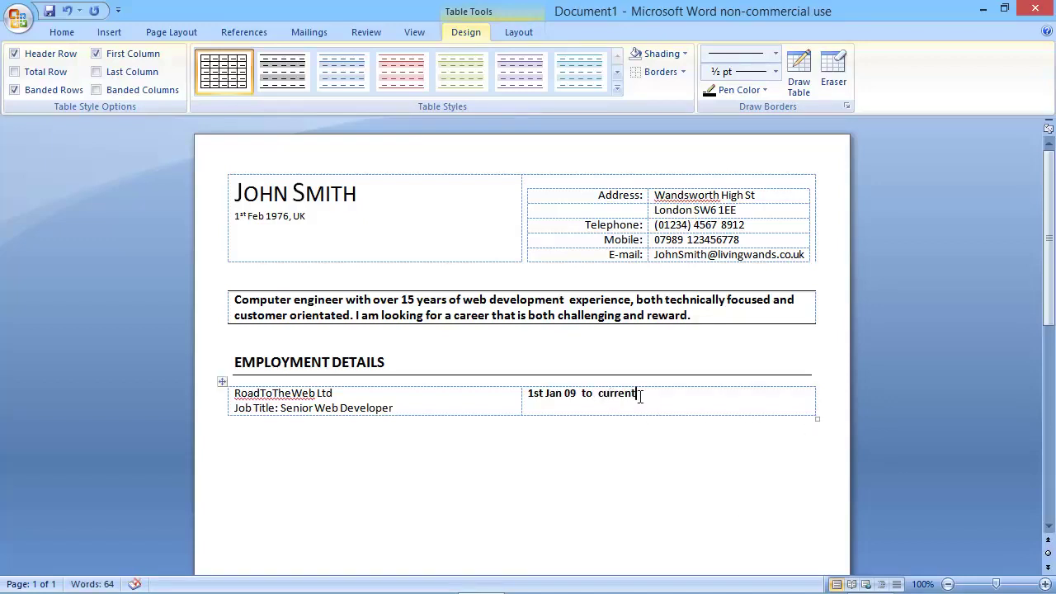
{"action": "left_click_drag", "start_coordinate": [642, 396], "coordinate": [523, 399]}
{"action": "key", "text": "ctrl+b"}
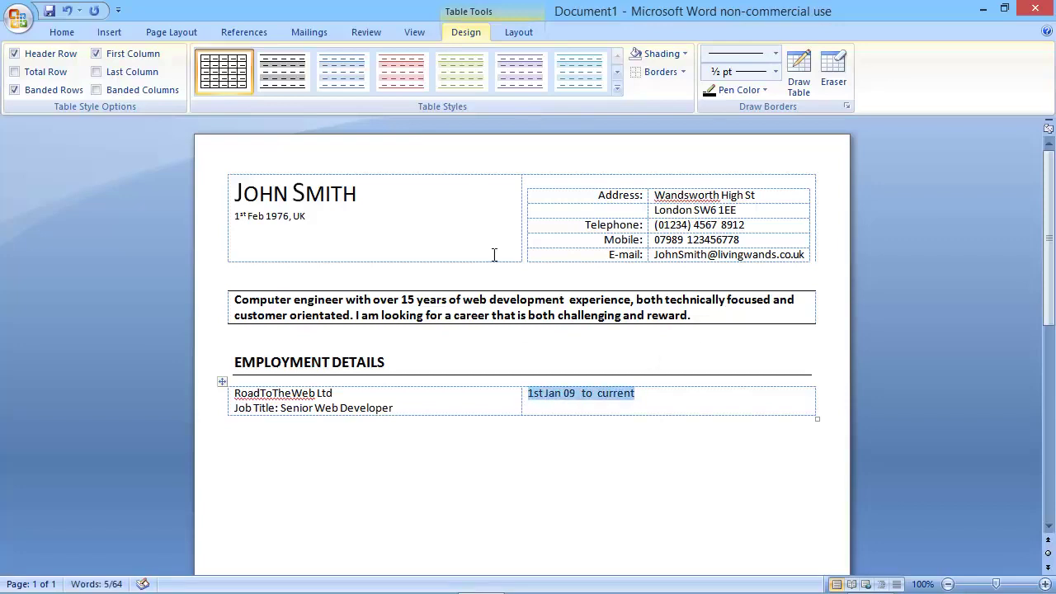
{"action": "left_click", "coordinate": [65, 33]}
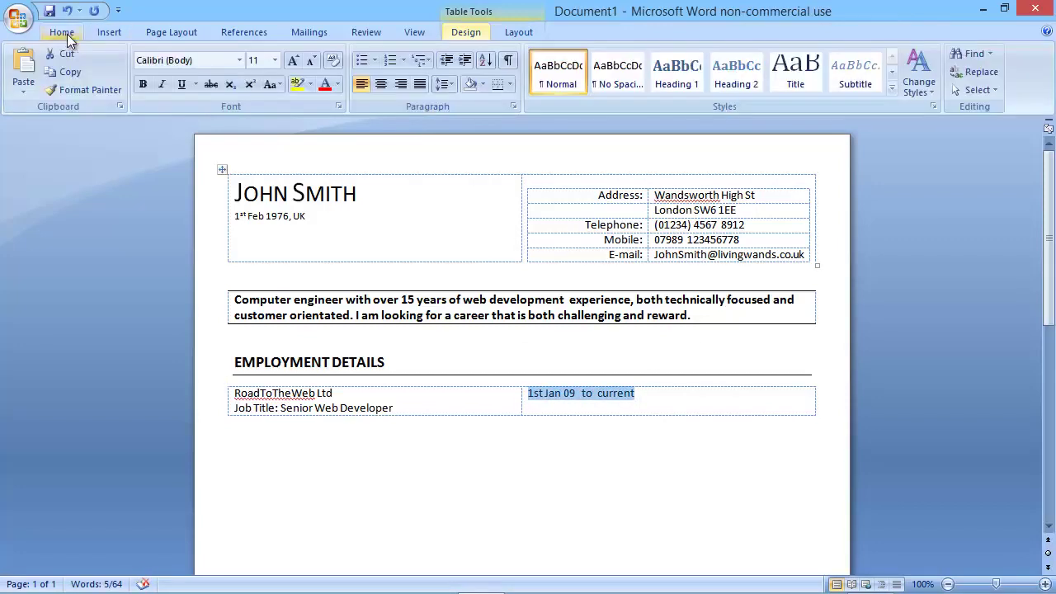
{"action": "left_click", "coordinate": [400, 84]}
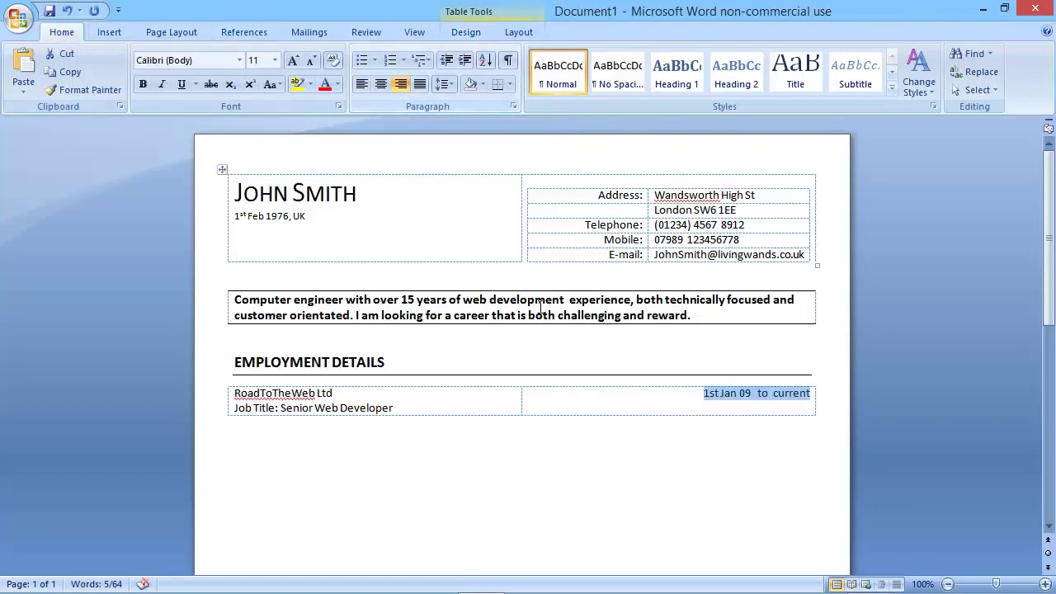
{"action": "left_click", "coordinate": [243, 446]}
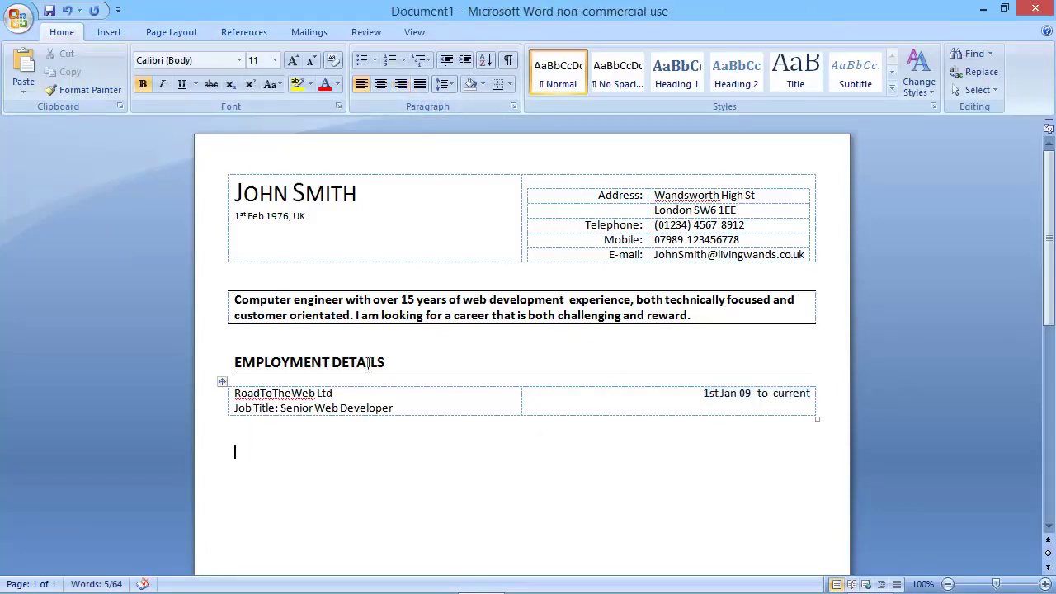
Shade the employment table White, Background 1, Darker 5%.
{"action": "scroll", "coordinate": [455, 322], "scroll_direction": "down", "scroll_amount": 2}
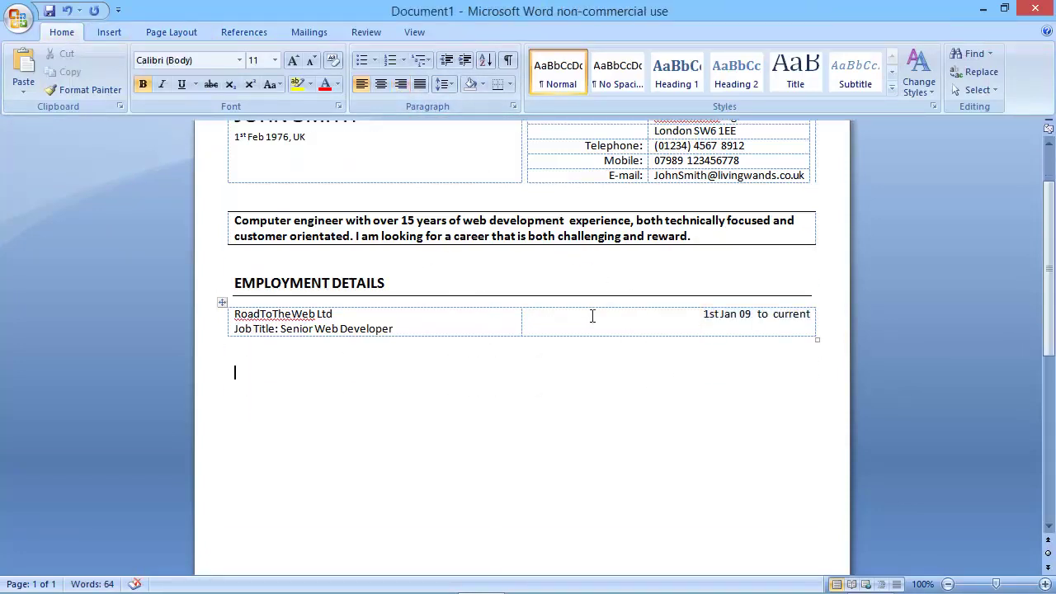
{"action": "left_click", "coordinate": [225, 300]}
{"action": "left_click", "coordinate": [467, 33]}
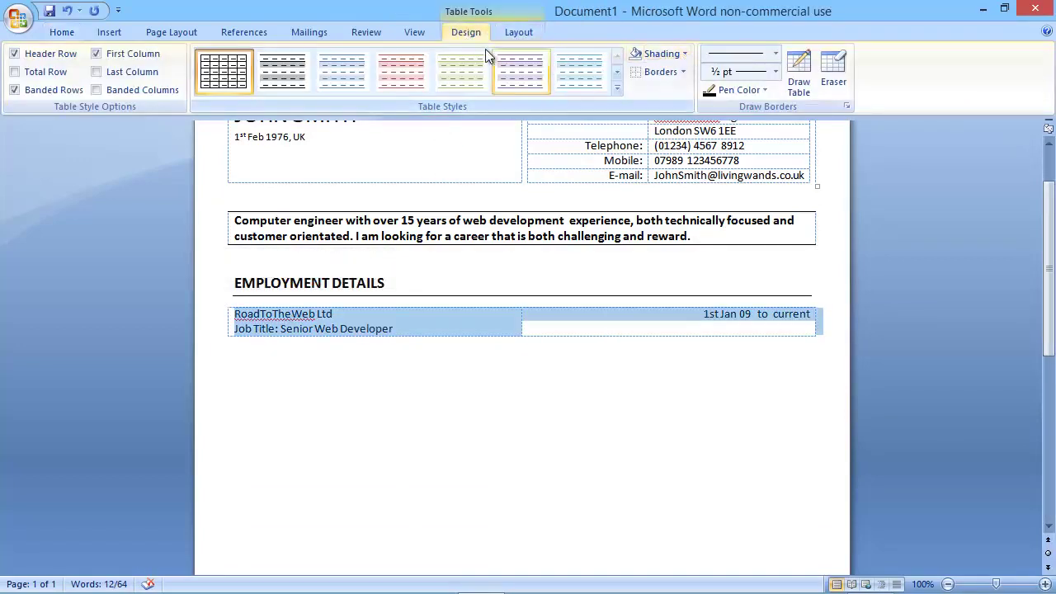
{"action": "left_click", "coordinate": [669, 53]}
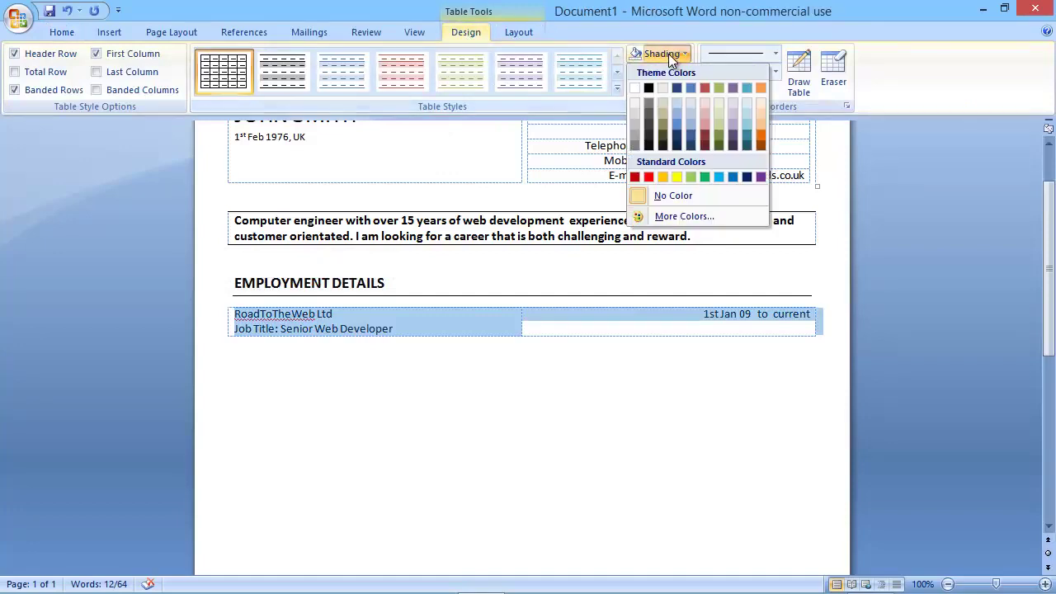
{"action": "left_click", "coordinate": [634, 108]}
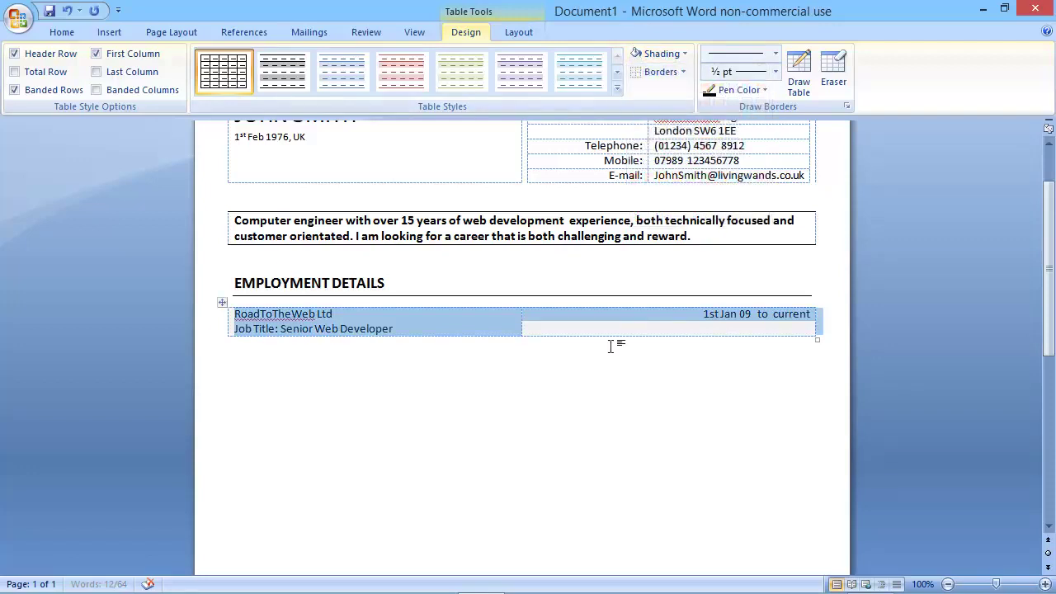
{"action": "left_click", "coordinate": [561, 327]}
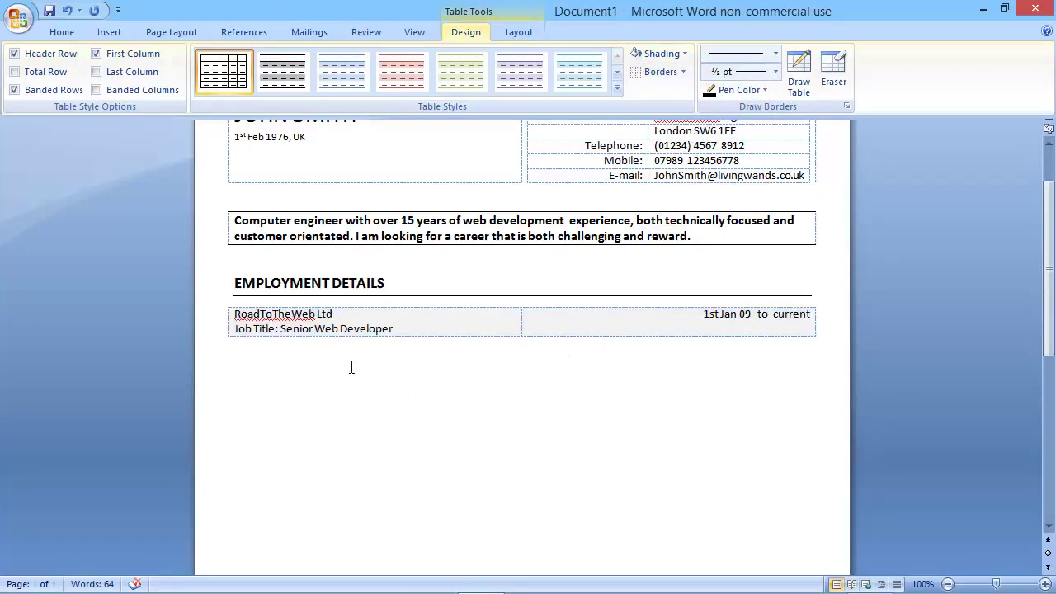
{"action": "left_click", "coordinate": [281, 363]}
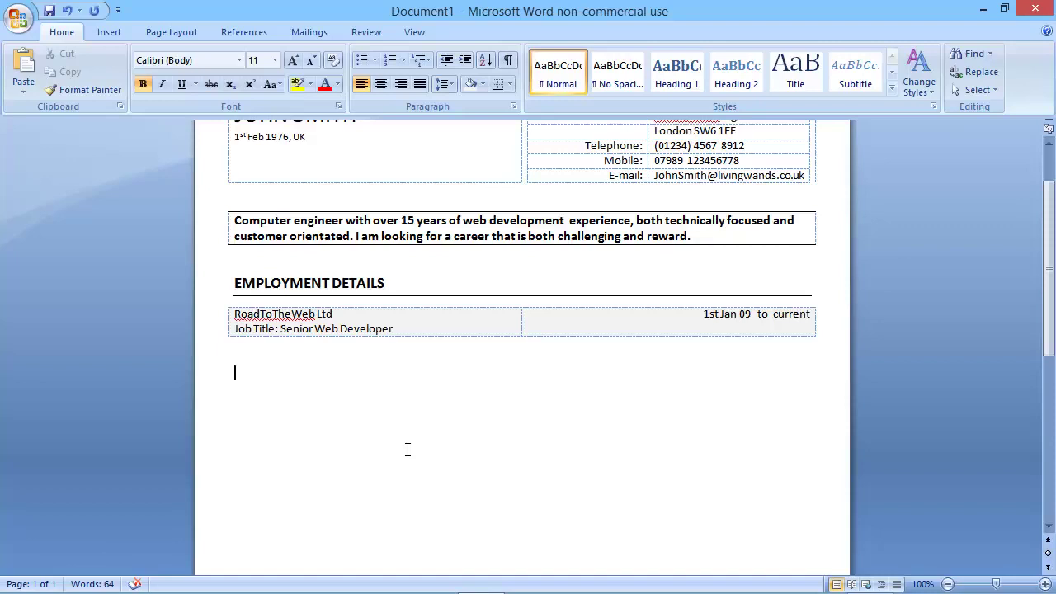
Type three duty lines: web development strategy, motivating 10 staff, and the web 2.0 framework credit.
{"action": "type", "text": "Overall responsibility"}
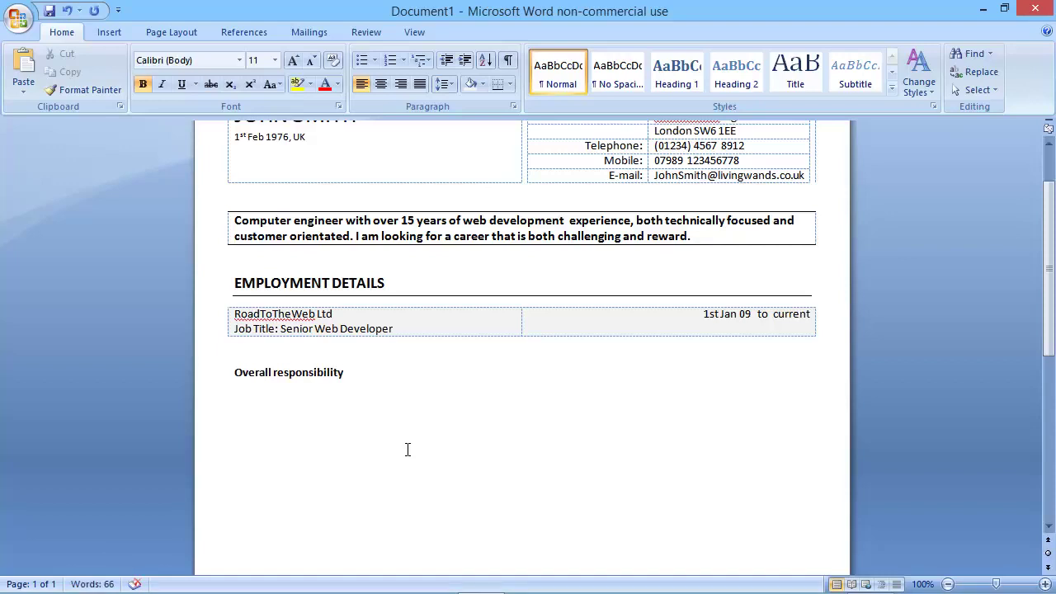
{"action": "type", "text": " for the company'"}
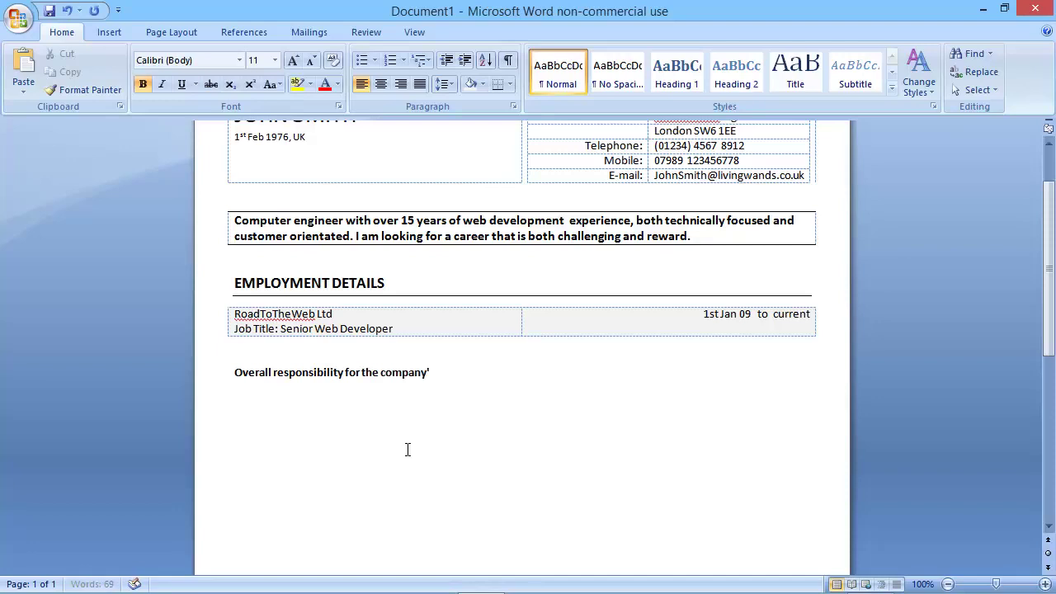
{"action": "type", "text": "s web developme"}
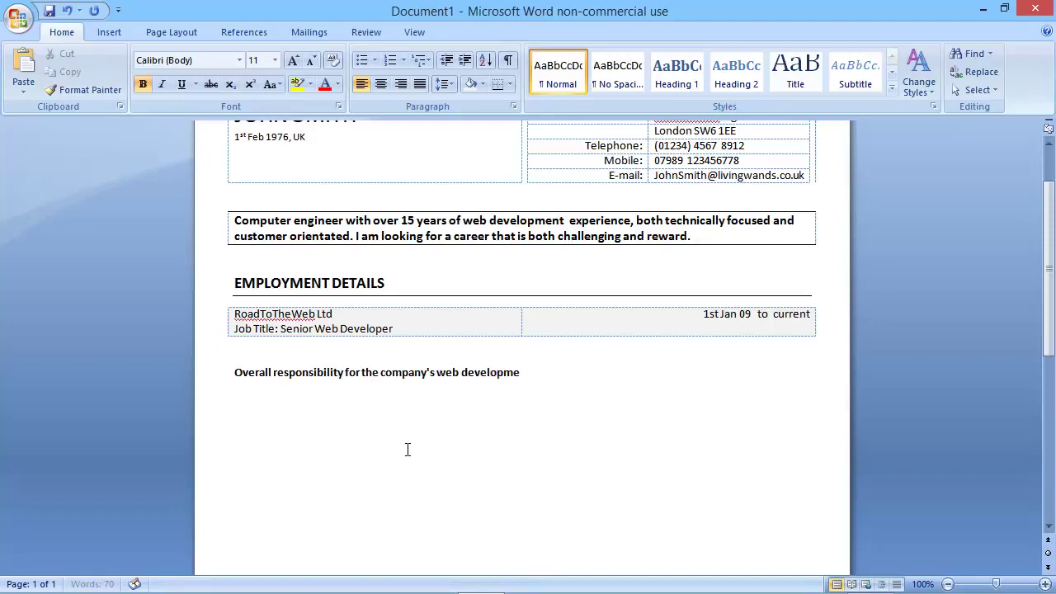
{"action": "type", "text": "nt strategy."}
{"action": "key", "text": "Return"}
{"action": "type", "text": "Responsible for"}
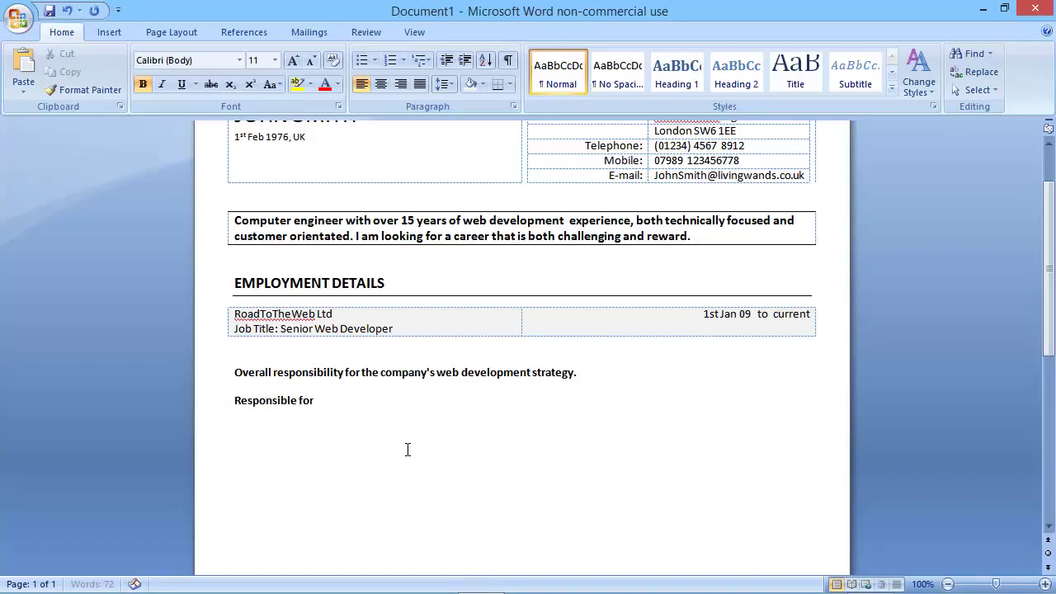
{"action": "type", "text": " the motivatio"}
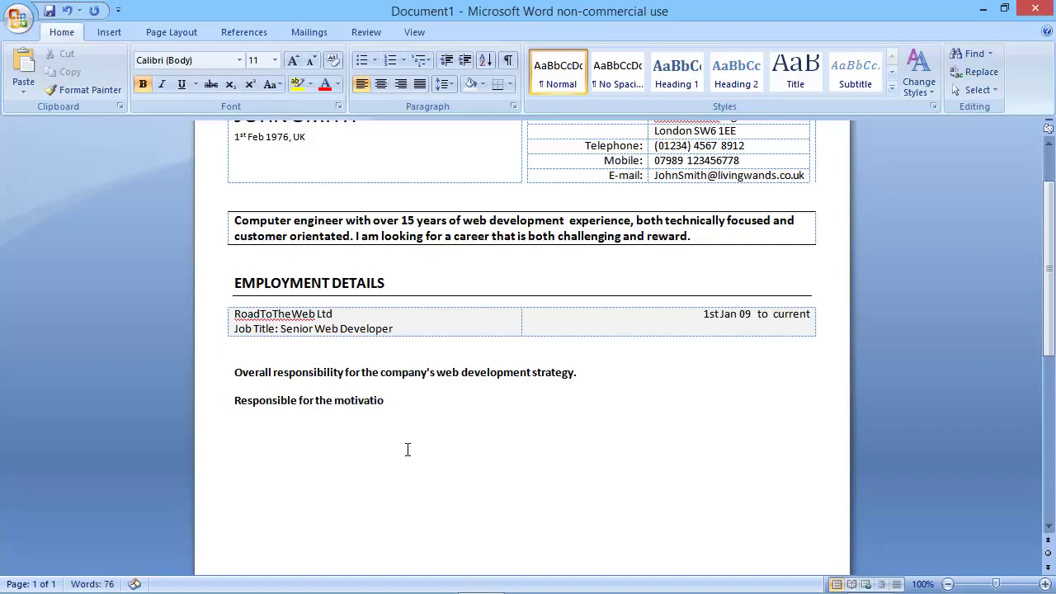
{"action": "type", "text": "n and developm"}
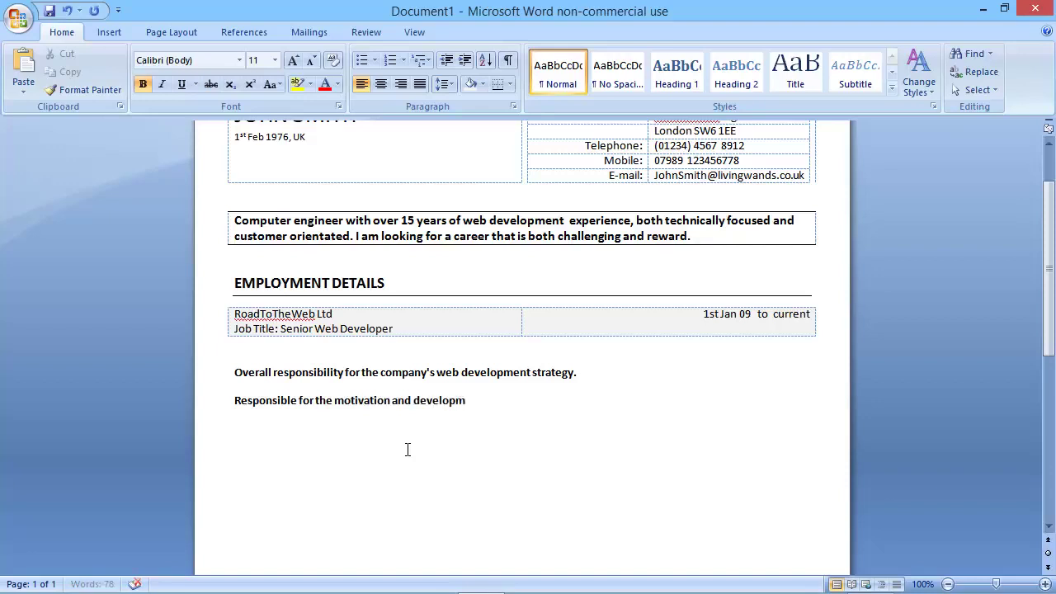
{"action": "type", "text": "ent of 10 members of s"}
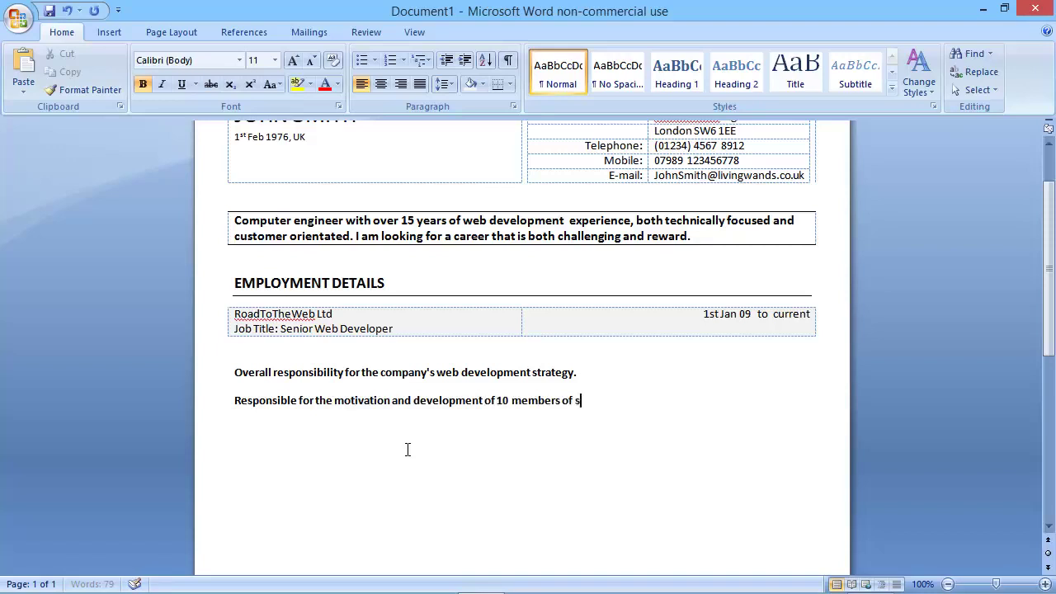
{"action": "type", "text": "taff."}
{"action": "key", "text": "Return"}
{"action": "type", "text": "Credite"}
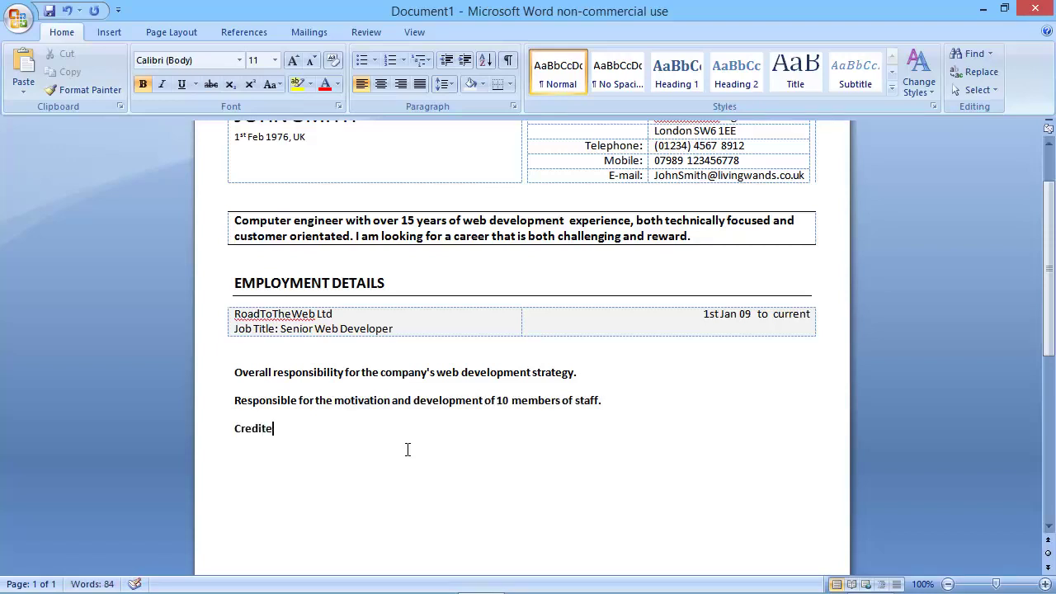
{"action": "type", "text": "d for key lements"}
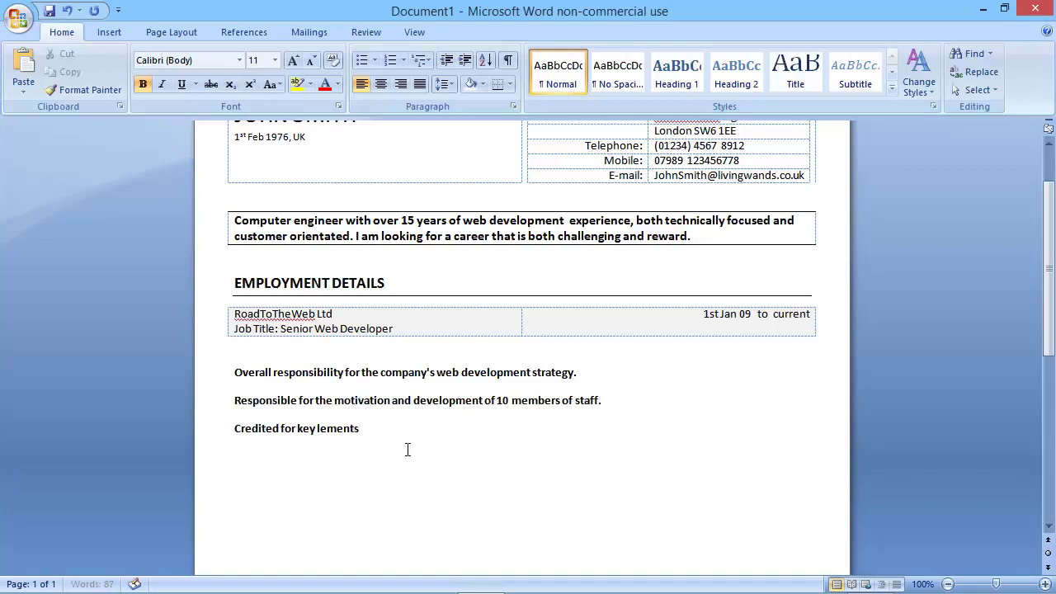
{"action": "type", "text": " of"}
{"action": "key", "text": "BackSpace"}
{"action": "key", "text": "BackSpace"}
{"action": "key", "text": "BackSpace"}
{"action": "key", "text": "BackSpace"}
{"action": "key", "text": "BackSpace"}
{"action": "key", "text": "BackSpace"}
{"action": "key", "text": "BackSpace"}
{"action": "key", "text": "BackSpace"}
{"action": "key", "text": "BackSpace"}
{"action": "key", "text": "BackSpace"}
{"action": "type", "text": "e"}
{"action": "key", "text": "BackSpace"}
{"action": "type", "text": "elements o"}
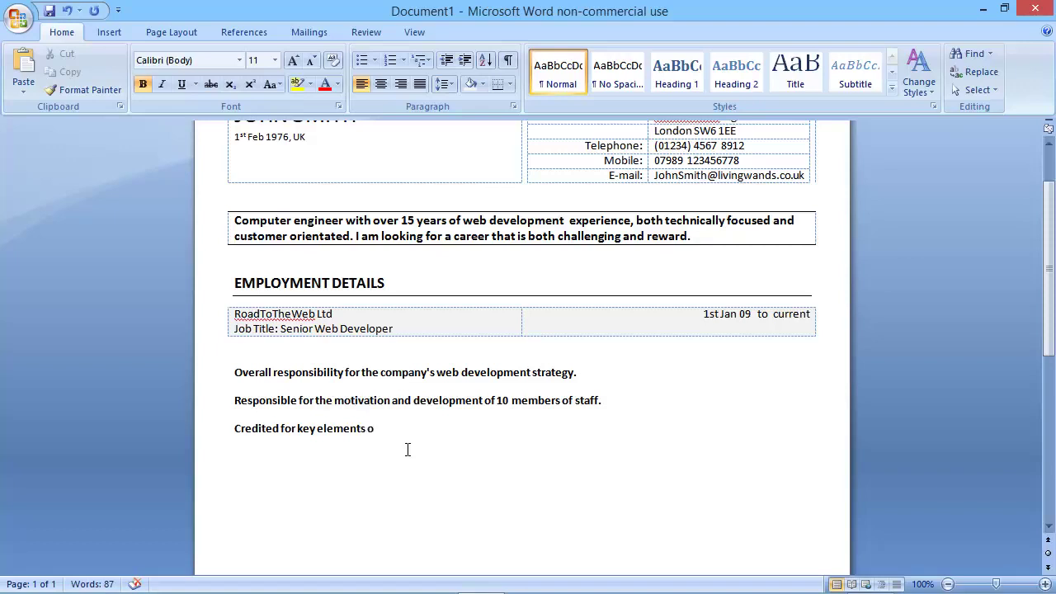
{"action": "type", "text": "f the web 2.0 framework,"}
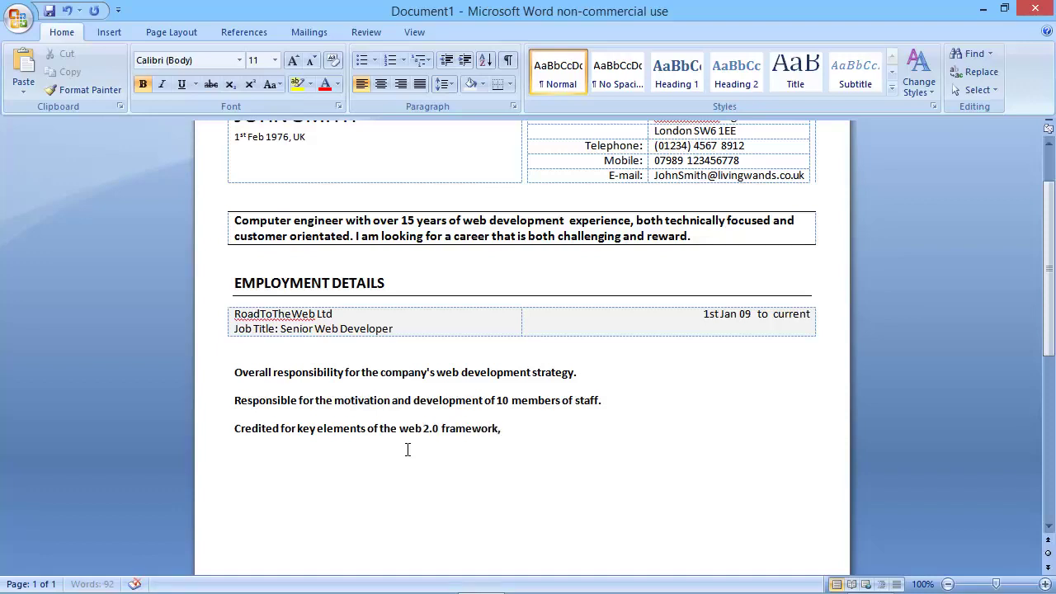
{"action": "key", "text": "BackSpace"}
{"action": "type", "text": "."}
{"action": "left_click_drag", "start_coordinate": [470, 422], "coordinate": [236, 373]}
Set the duty lines to 10 pt, not bold, with no space after each paragraph.
{"action": "left_click", "coordinate": [312, 63]}
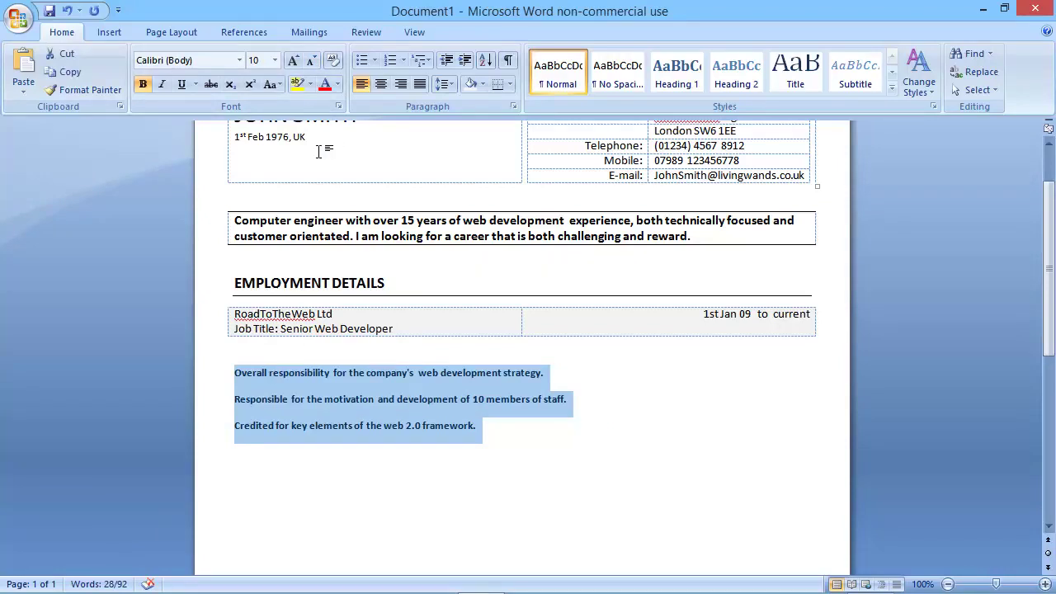
{"action": "left_click", "coordinate": [142, 85]}
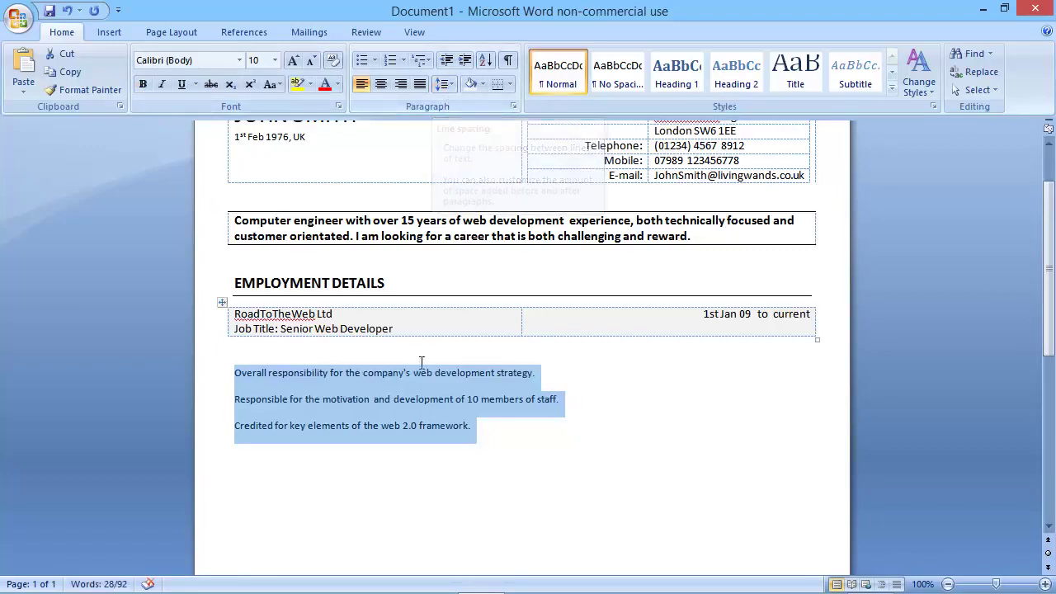
{"action": "left_click", "coordinate": [475, 429]}
{"action": "left_click_drag", "start_coordinate": [478, 426], "coordinate": [267, 350]}
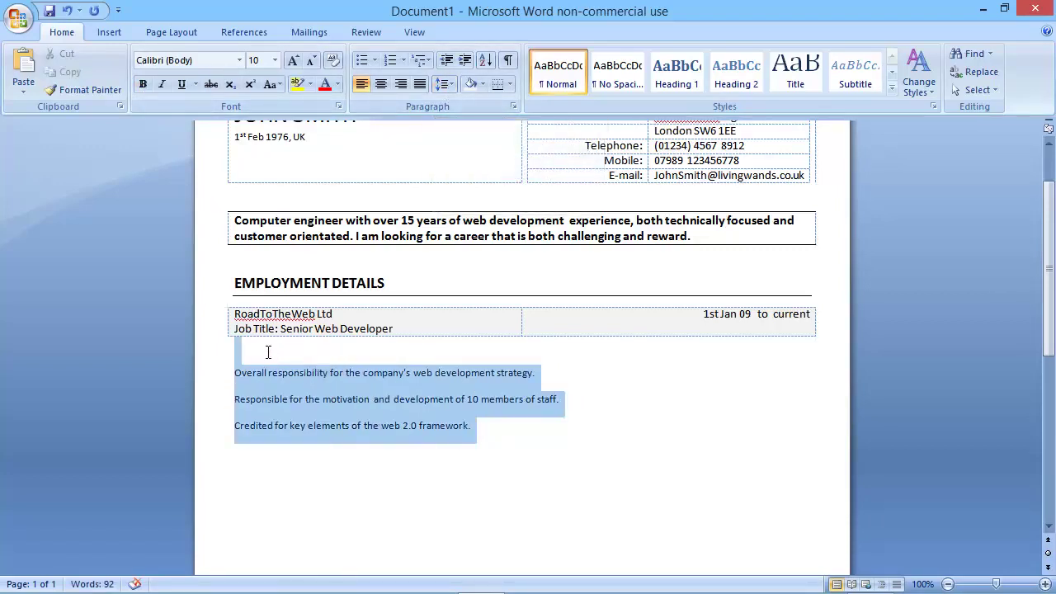
{"action": "left_click", "coordinate": [451, 83]}
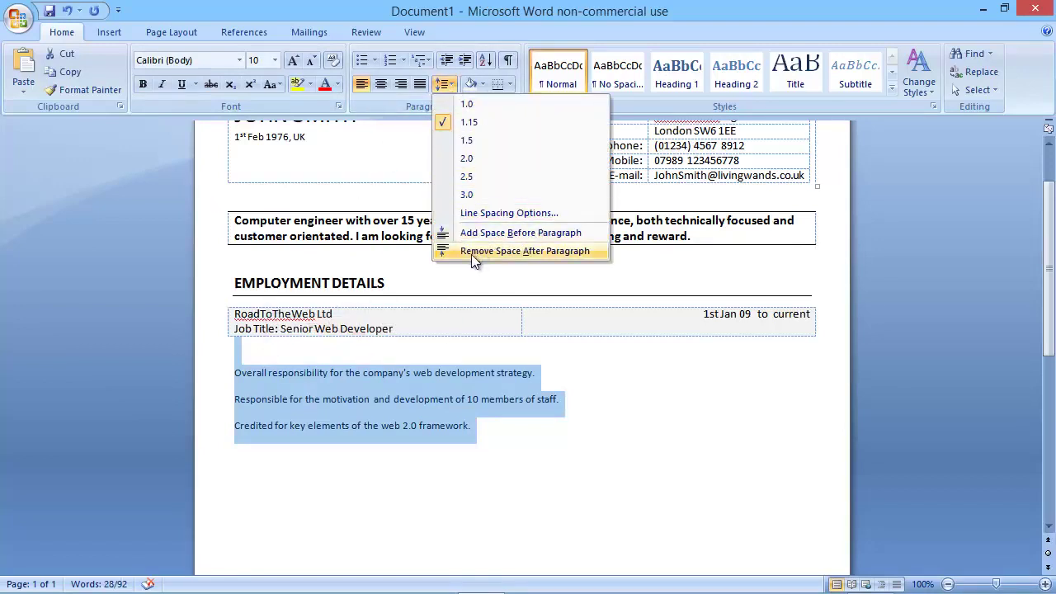
{"action": "left_click", "coordinate": [531, 250]}
{"action": "left_click", "coordinate": [299, 368]}
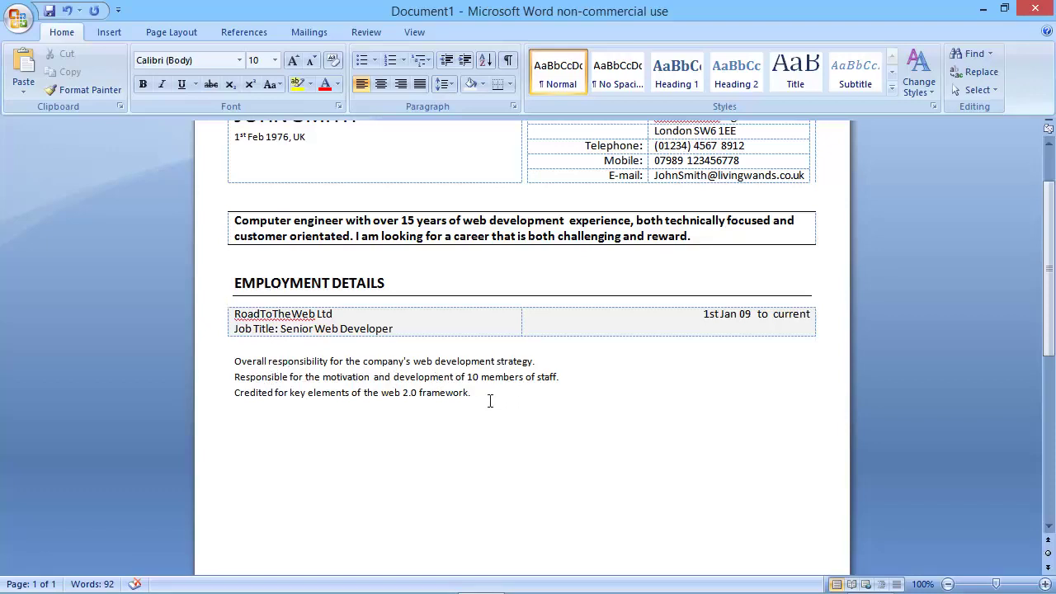
{"action": "left_click_drag", "start_coordinate": [490, 389], "coordinate": [232, 365]}
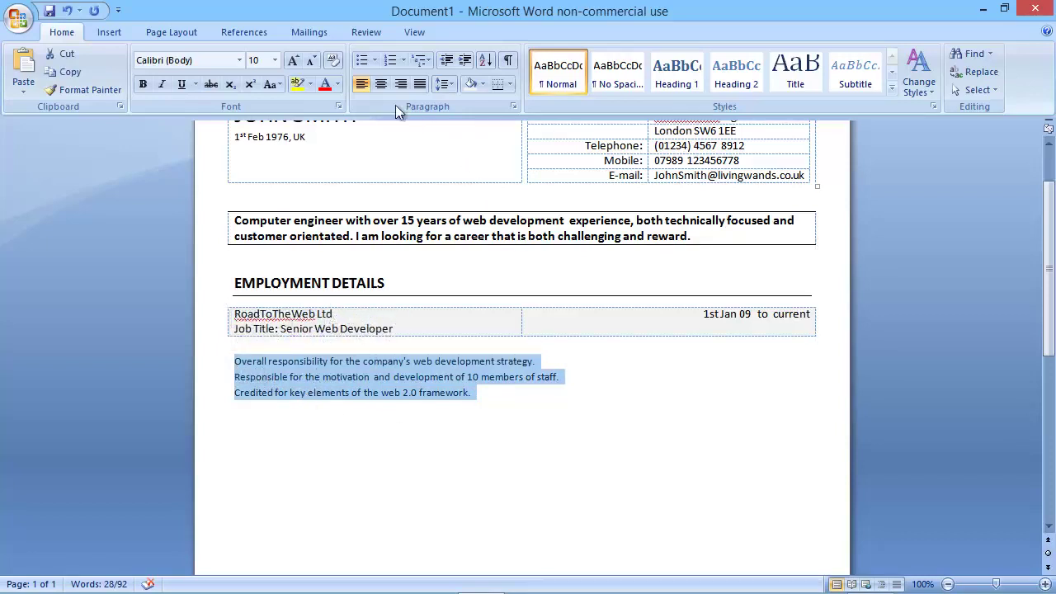
Bullet the three duty lines and decrease the indent to the left margin.
{"action": "left_click", "coordinate": [362, 61]}
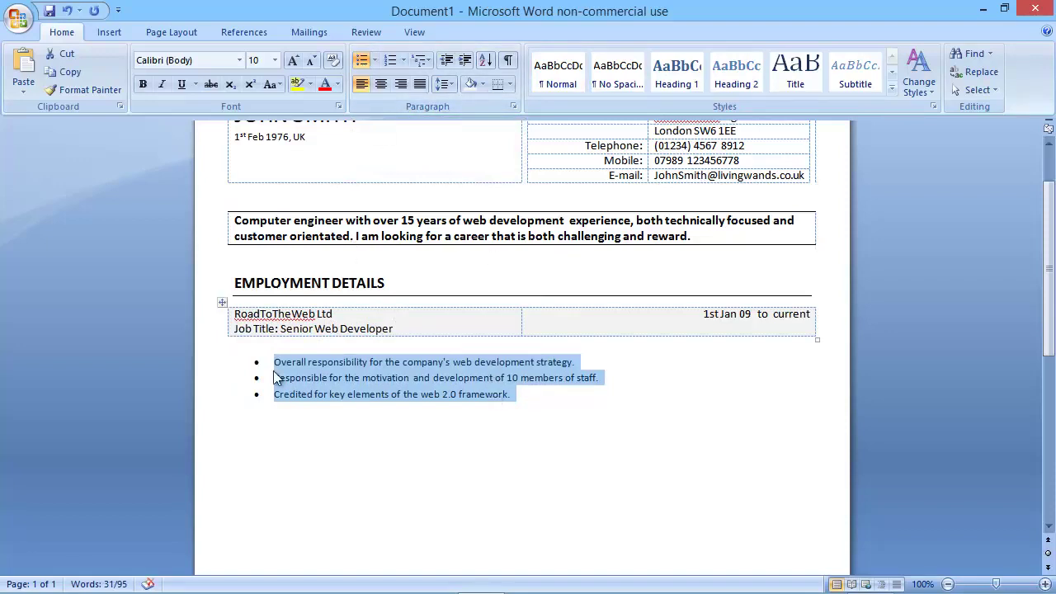
{"action": "left_click", "coordinate": [446, 61]}
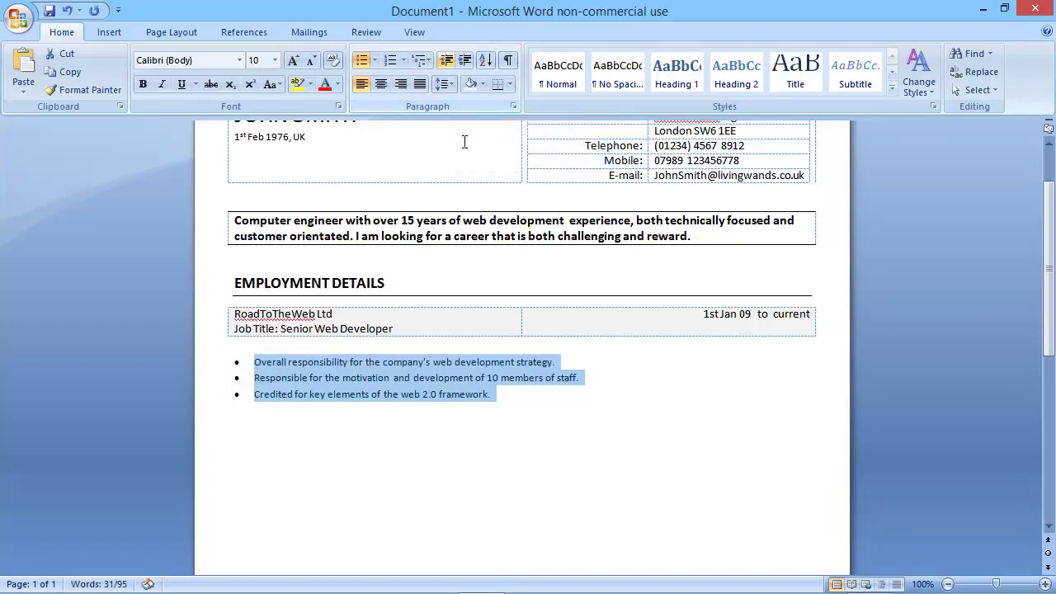
{"action": "left_click", "coordinate": [279, 441]}
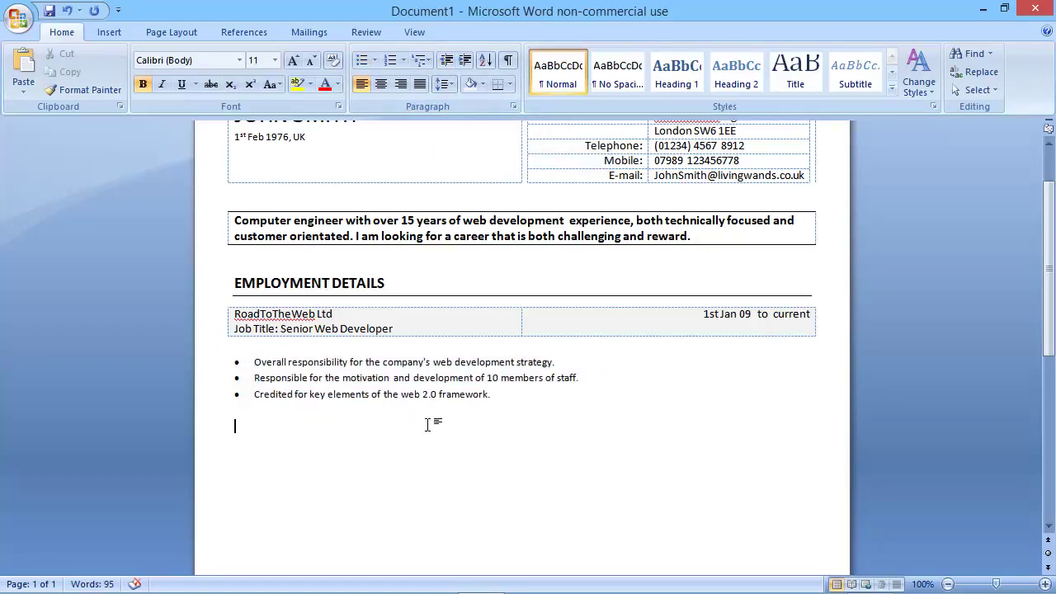
Copy the job table with its bullet list and paste it twice below for two more entries.
{"action": "left_click_drag", "start_coordinate": [501, 399], "coordinate": [230, 321]}
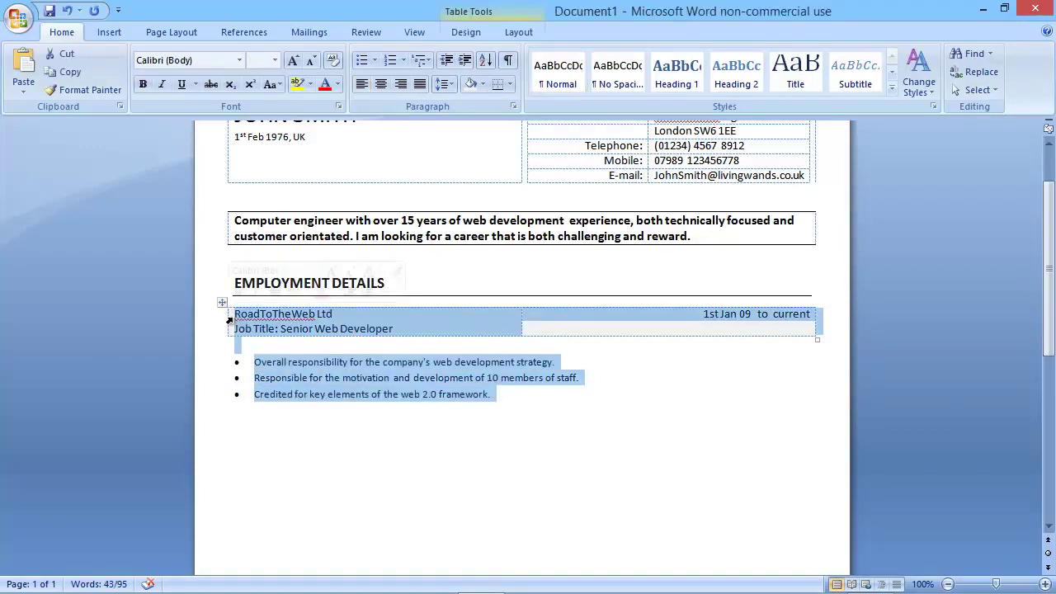
{"action": "key", "text": "ctrl+c"}
{"action": "left_click", "coordinate": [357, 441]}
{"action": "key", "text": "ctrl+v"}
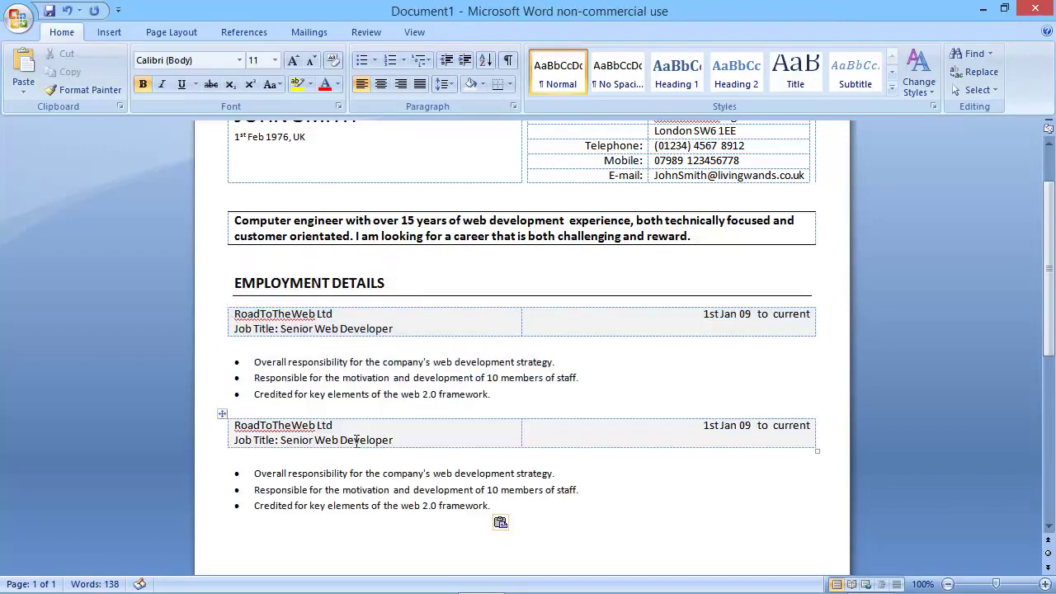
{"action": "key", "text": "ctrl+v"}
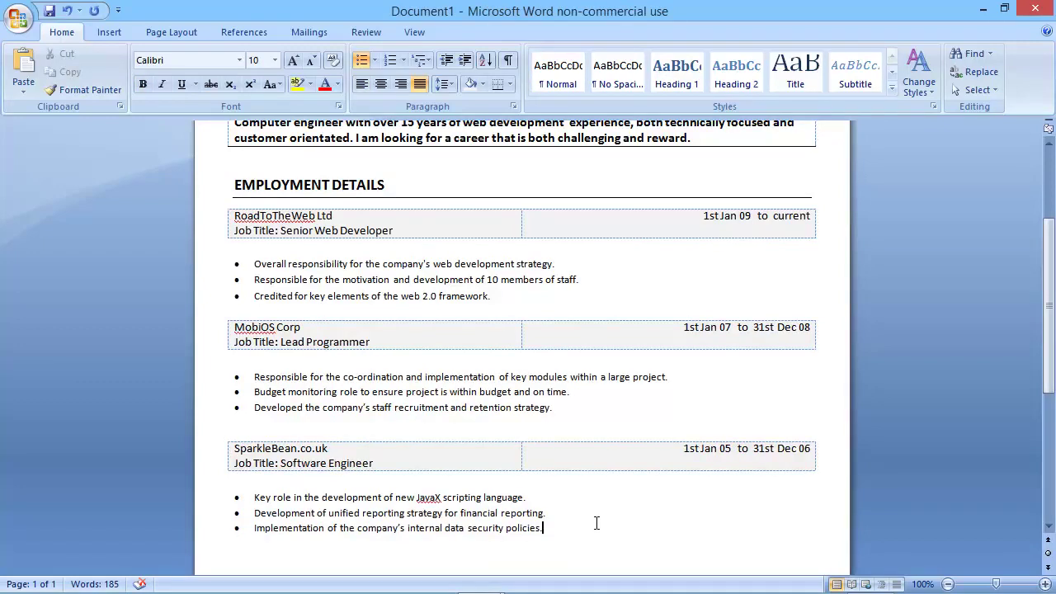
Remove the space after the empty line above the SparkleBean.co.uk entry to tighten the gap.
{"action": "left_click", "coordinate": [272, 407]}
{"action": "left_click", "coordinate": [271, 426]}
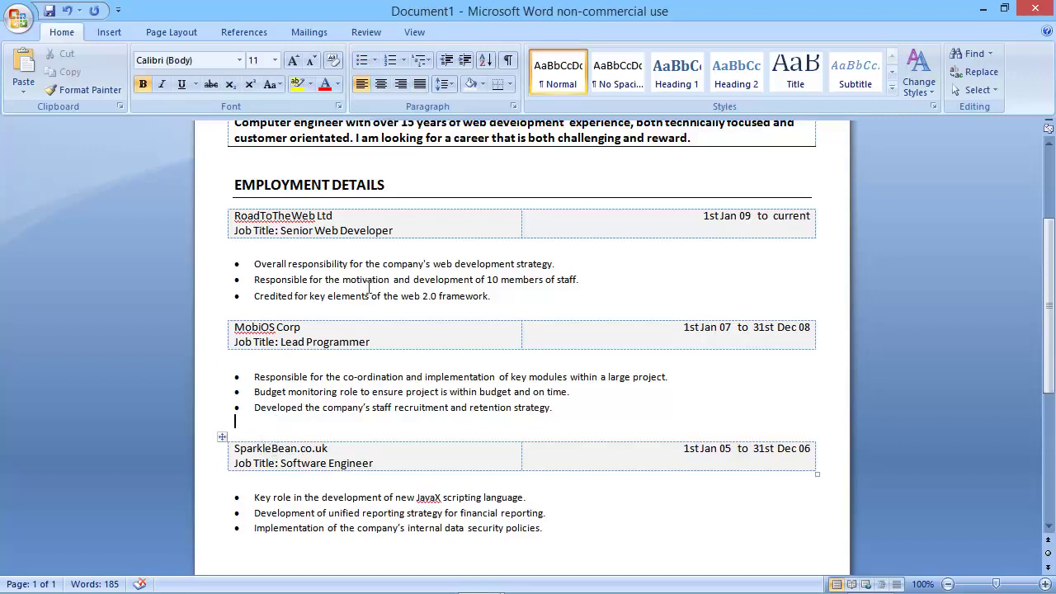
{"action": "left_click", "coordinate": [449, 85]}
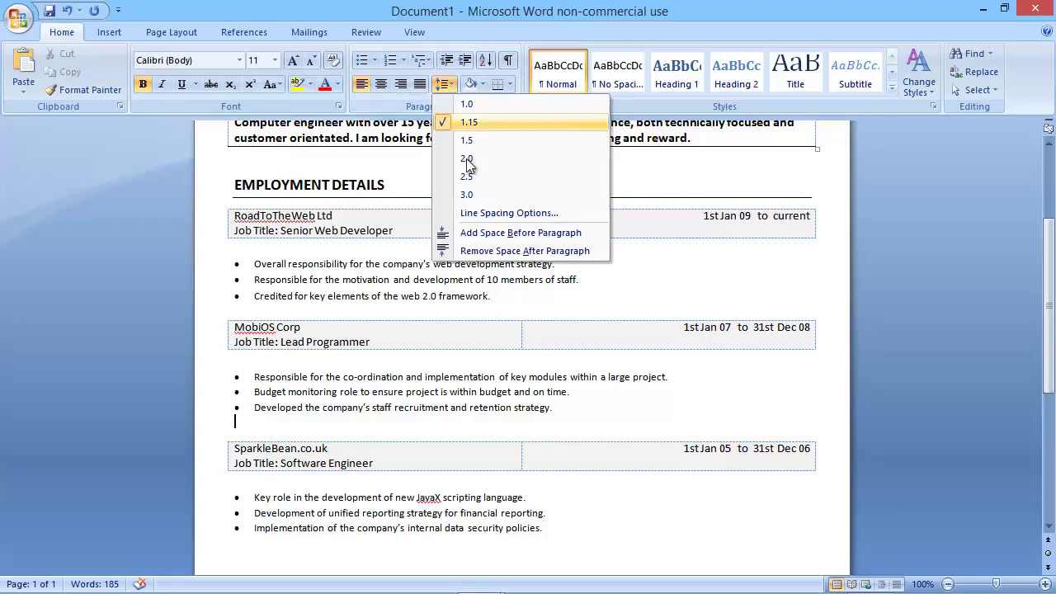
{"action": "left_click", "coordinate": [496, 251]}
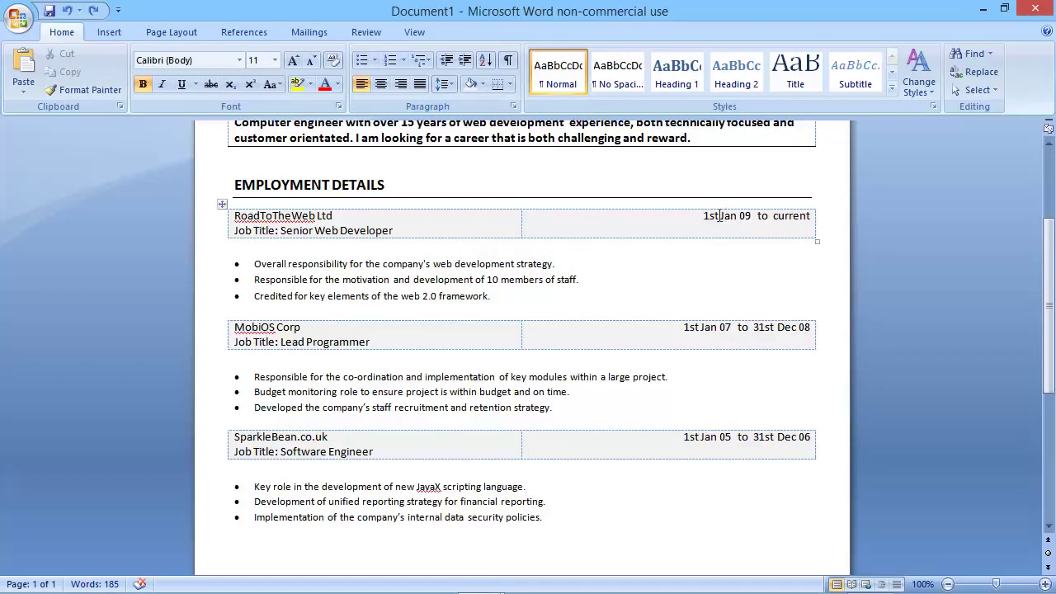
Superscript the 'st' in 1st Jan 09, 1st Jan 07, 31st Dec 08, 1st Jan 05 and 31st Dec 06.
{"action": "left_click_drag", "start_coordinate": [719, 215], "coordinate": [711, 216]}
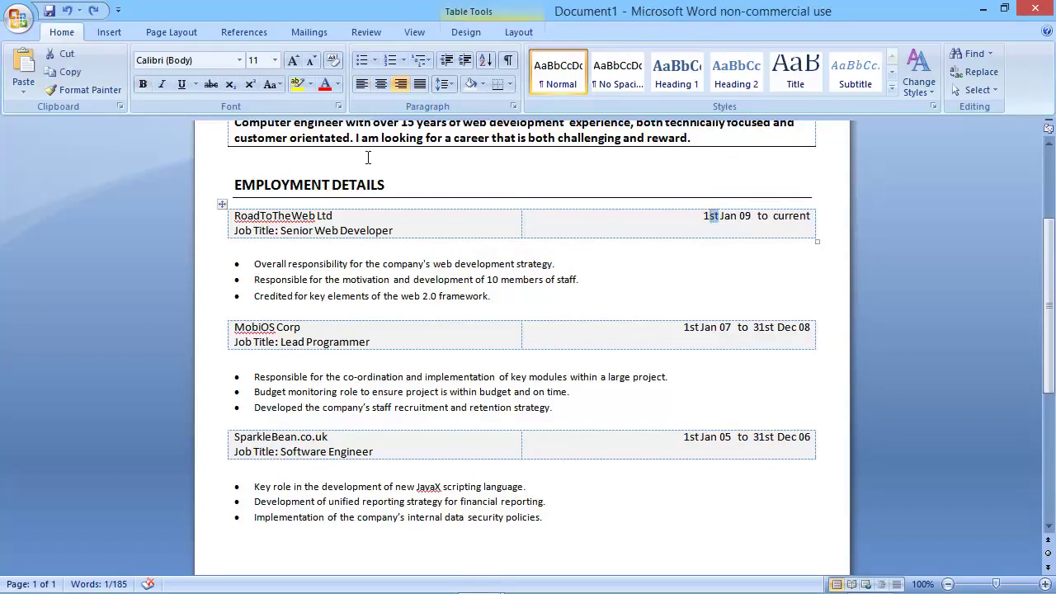
{"action": "left_click", "coordinate": [250, 85]}
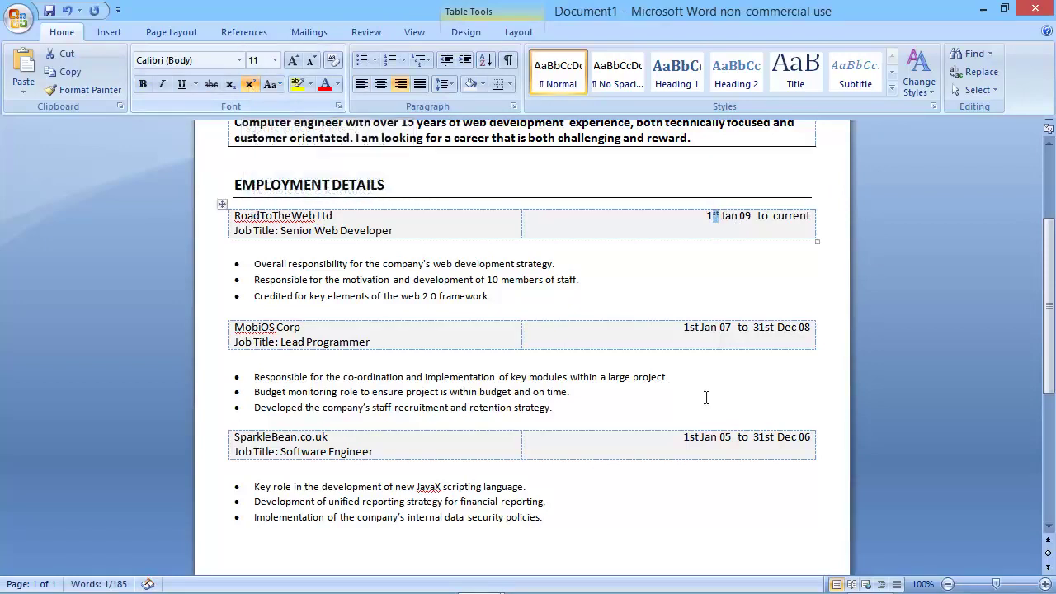
{"action": "left_click_drag", "start_coordinate": [690, 328], "coordinate": [701, 327]}
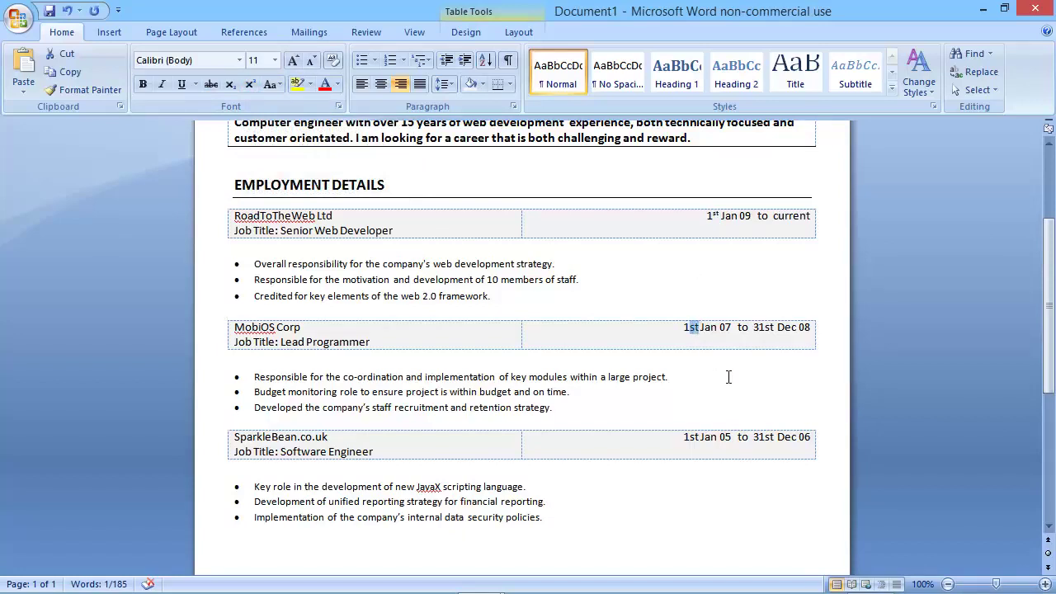
{"action": "key", "text": "ctrl+shift+equal"}
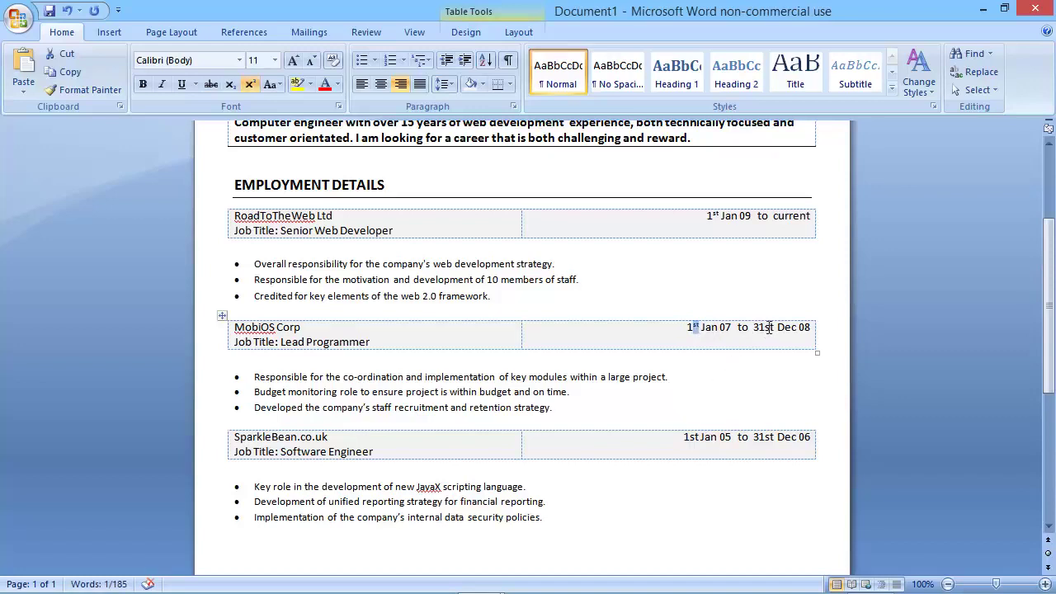
{"action": "left_click_drag", "start_coordinate": [764, 328], "coordinate": [775, 328]}
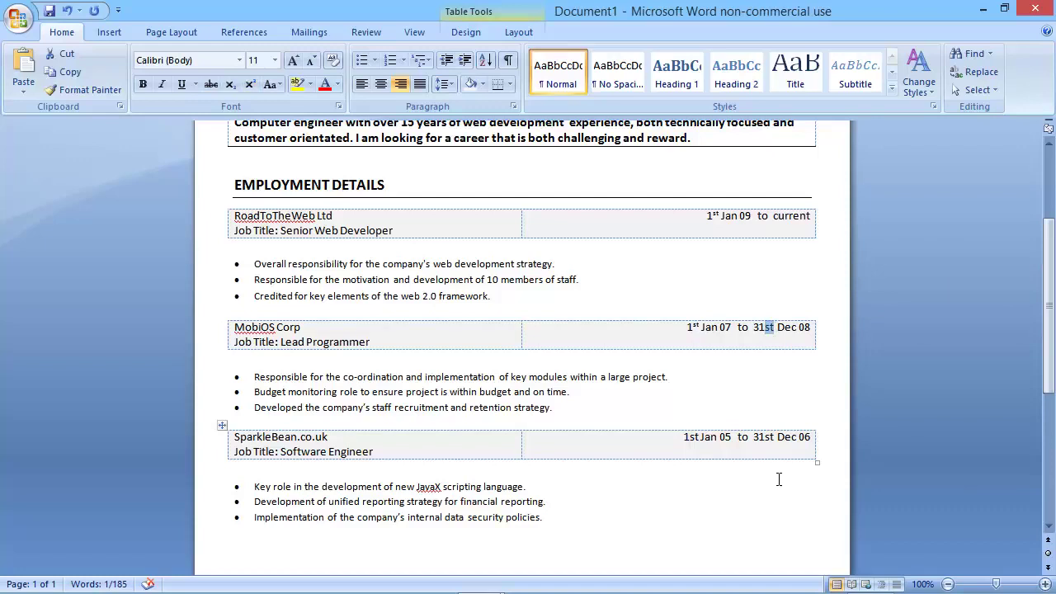
{"action": "key", "text": "ctrl+shift+equal"}
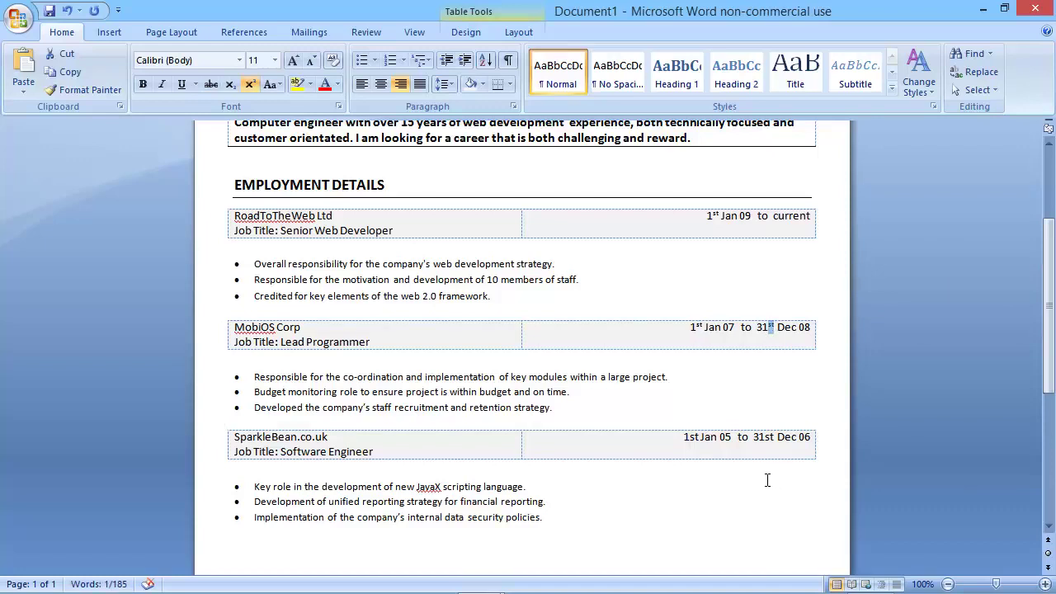
{"action": "left_click_drag", "start_coordinate": [699, 438], "coordinate": [690, 438]}
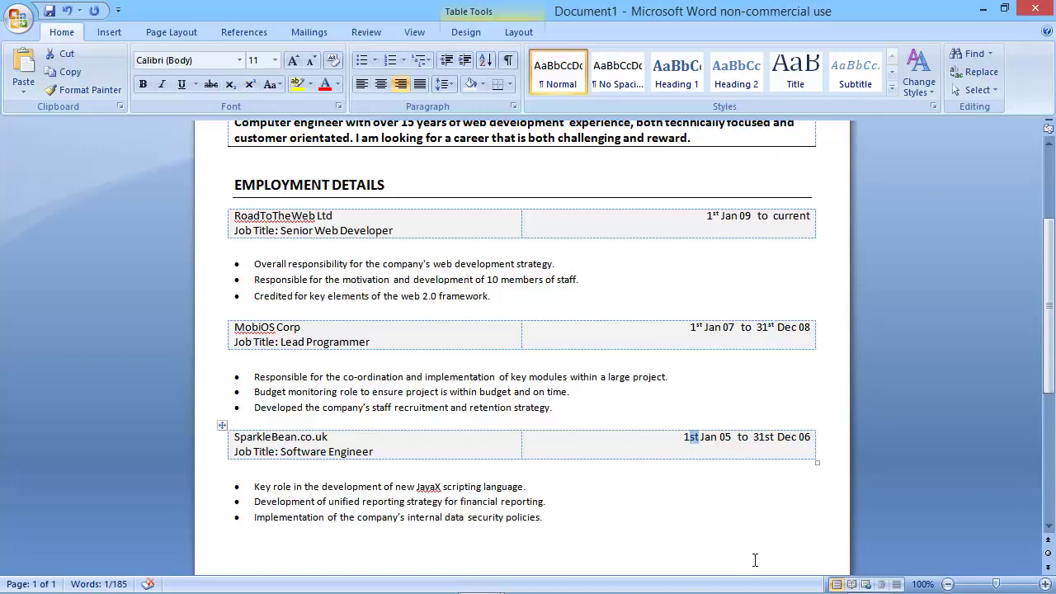
{"action": "key", "text": "ctrl+shift+equal"}
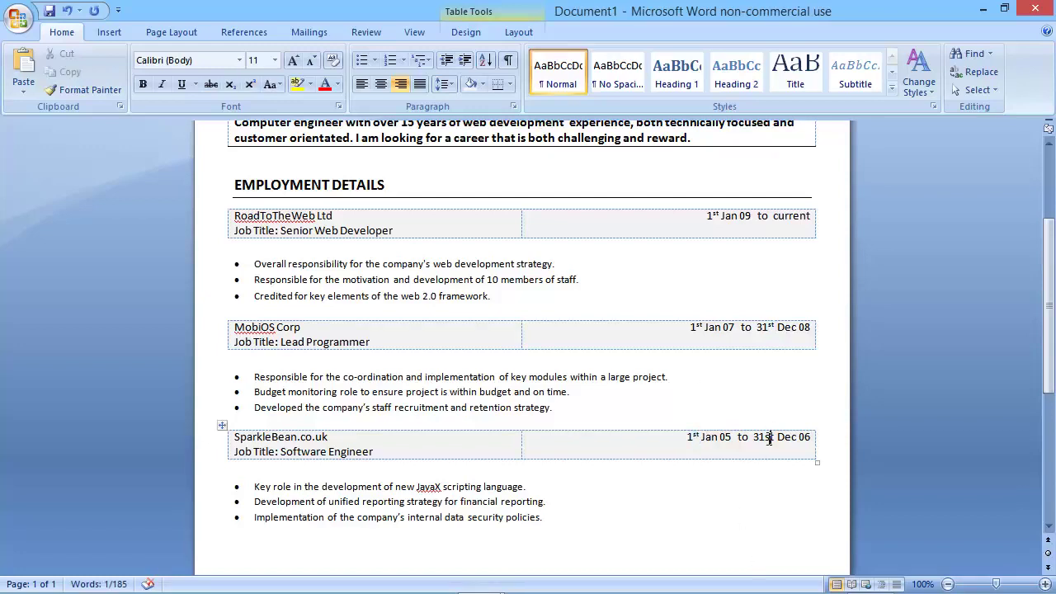
{"action": "left_click_drag", "start_coordinate": [764, 438], "coordinate": [776, 436]}
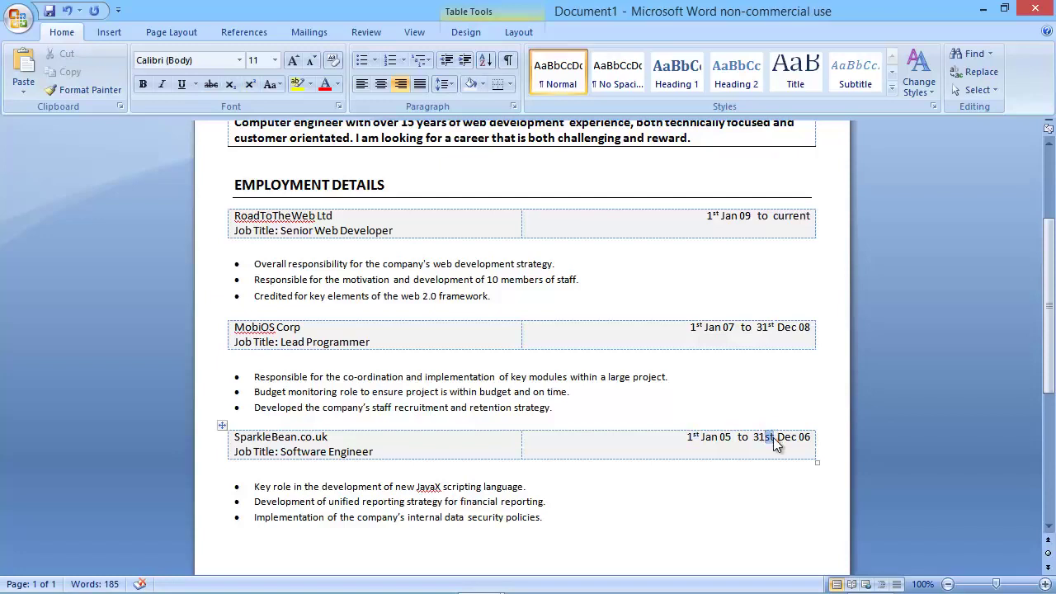
{"action": "key", "text": "ctrl+shift+equal"}
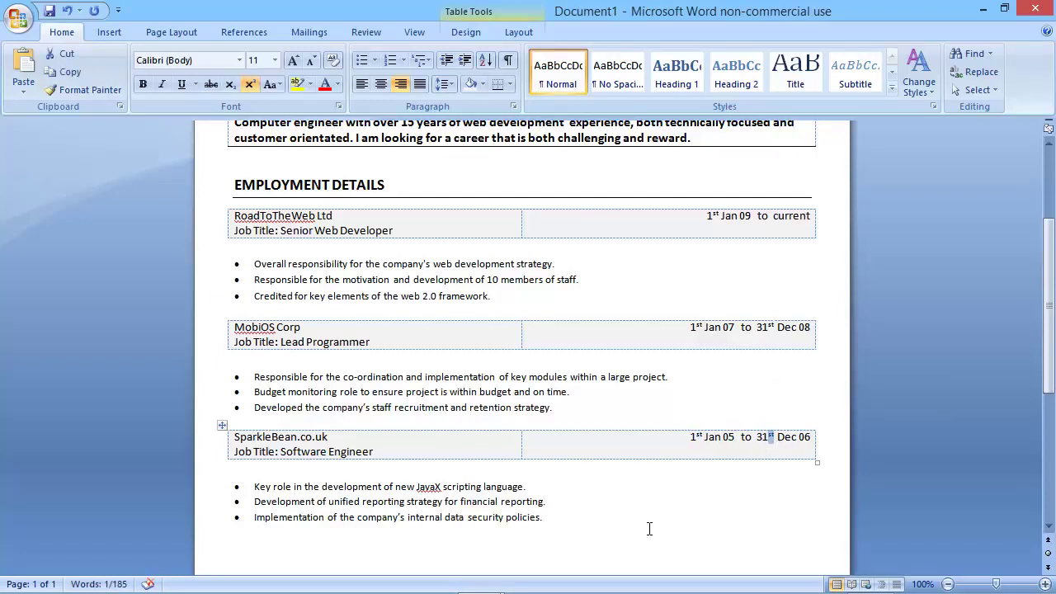
Type a bold ACADEMIC BACKGROUND heading on a new line below the final bullets.
{"action": "left_click", "coordinate": [605, 526]}
{"action": "scroll", "coordinate": [603, 503], "scroll_direction": "down", "scroll_amount": 5}
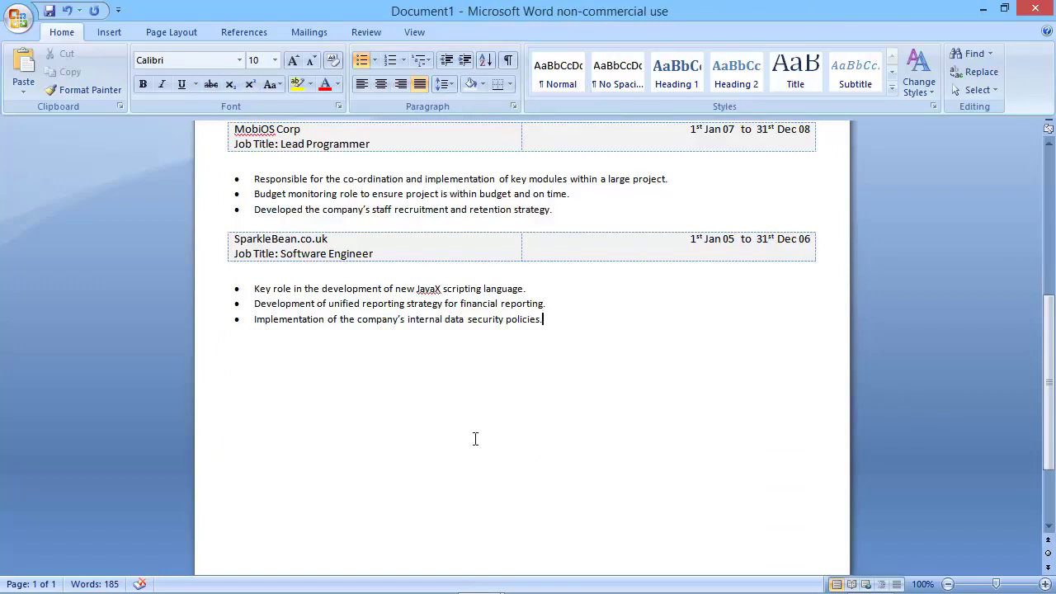
{"action": "scroll", "coordinate": [329, 393], "scroll_direction": "up", "scroll_amount": 2}
{"action": "double_click", "coordinate": [256, 440]}
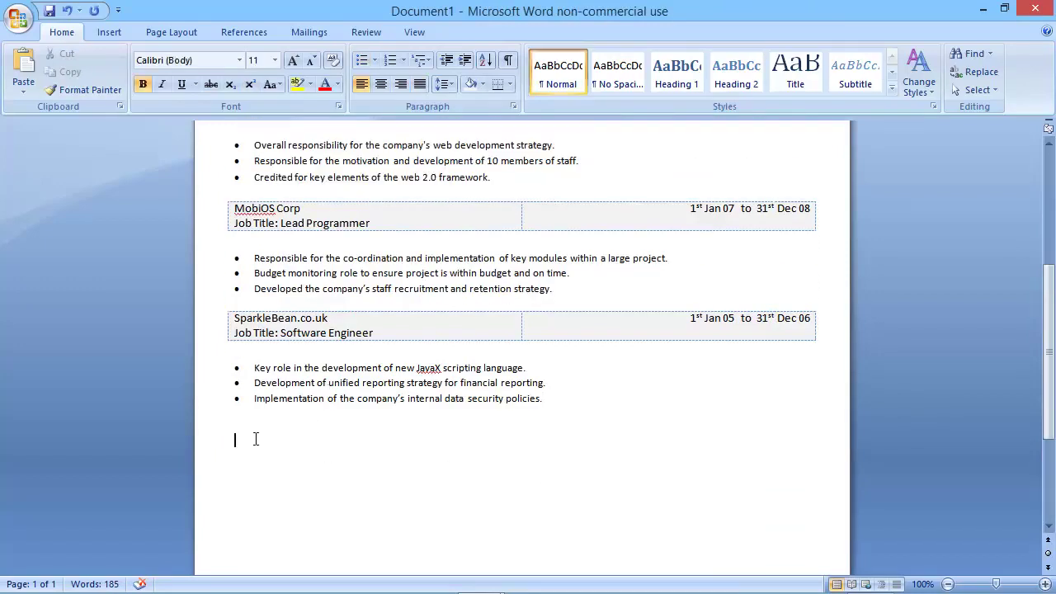
{"action": "key", "text": "ctrl+b"}
{"action": "type", "text": "ACADEMIC BACKGROUND"}
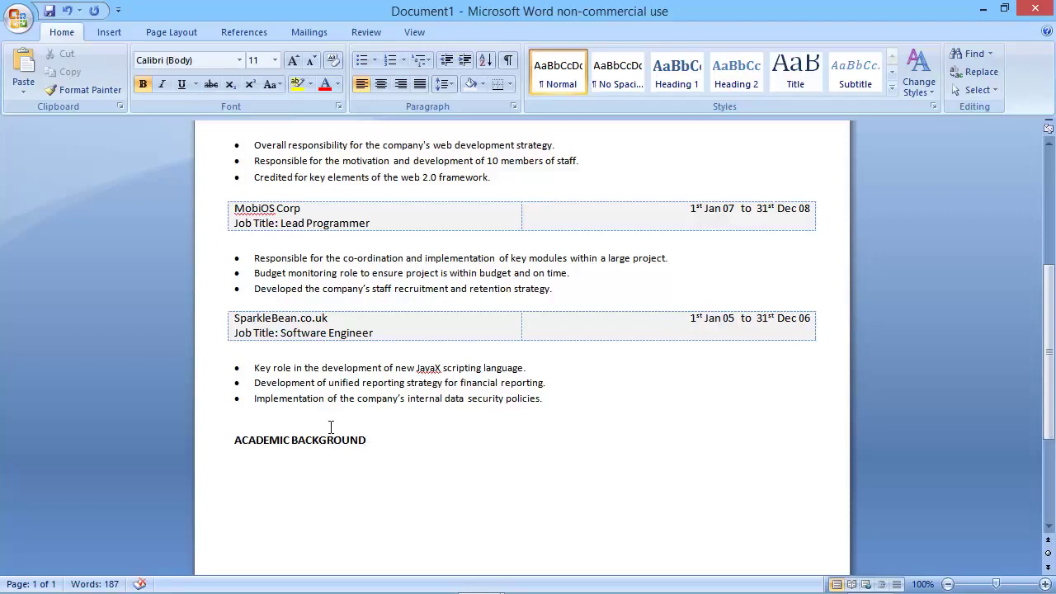
Add empty lines and a bottom border rule under the ACADEMIC BACKGROUND heading.
{"action": "scroll", "coordinate": [335, 428], "scroll_direction": "down", "scroll_amount": 2}
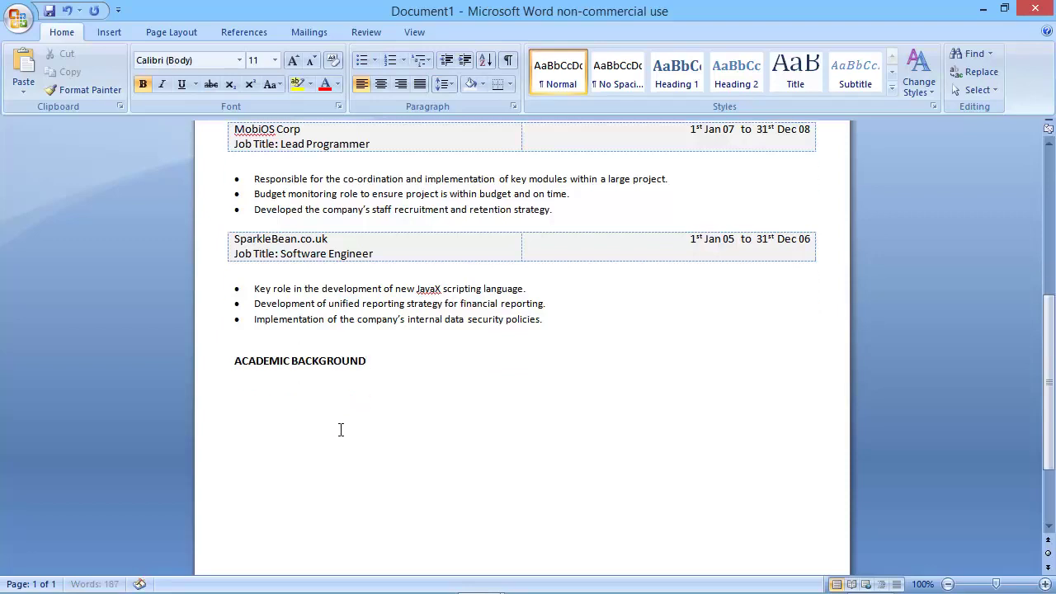
{"action": "key", "text": "Return"}
{"action": "key", "text": "Return"}
{"action": "left_click", "coordinate": [496, 86]}
{"action": "left_click", "coordinate": [265, 390]}
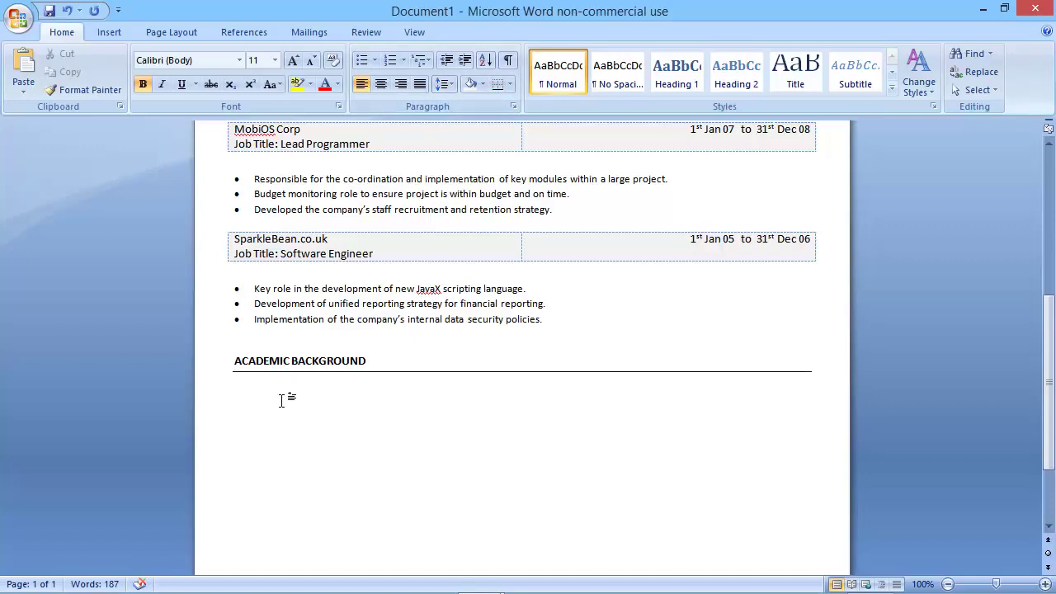
Insert a 3-column, 5-row table under the heading and set it to No Border.
{"action": "left_click", "coordinate": [110, 32]}
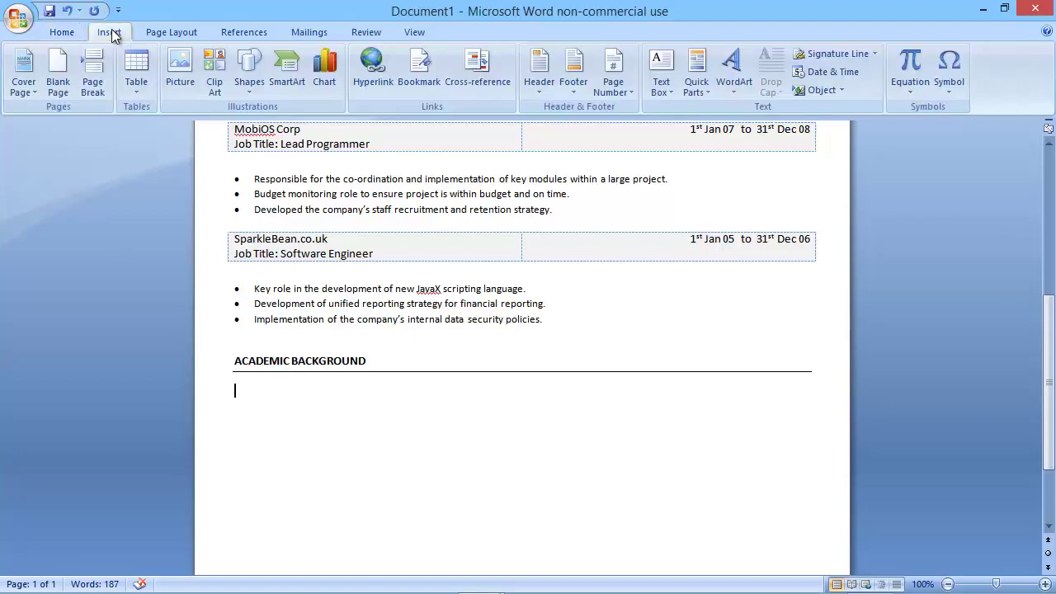
{"action": "left_click", "coordinate": [147, 74]}
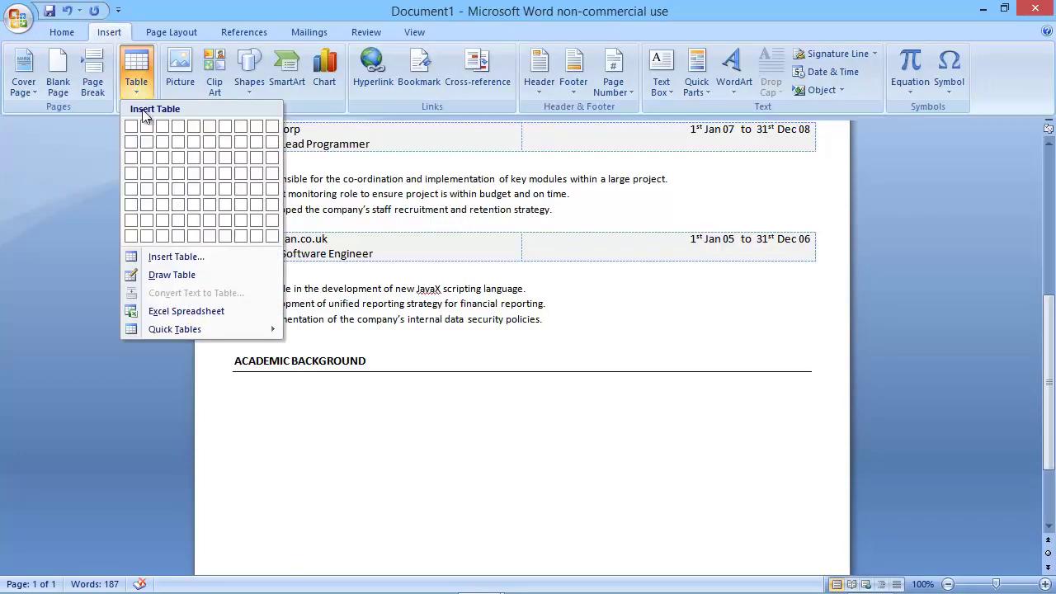
{"action": "left_click", "coordinate": [161, 190]}
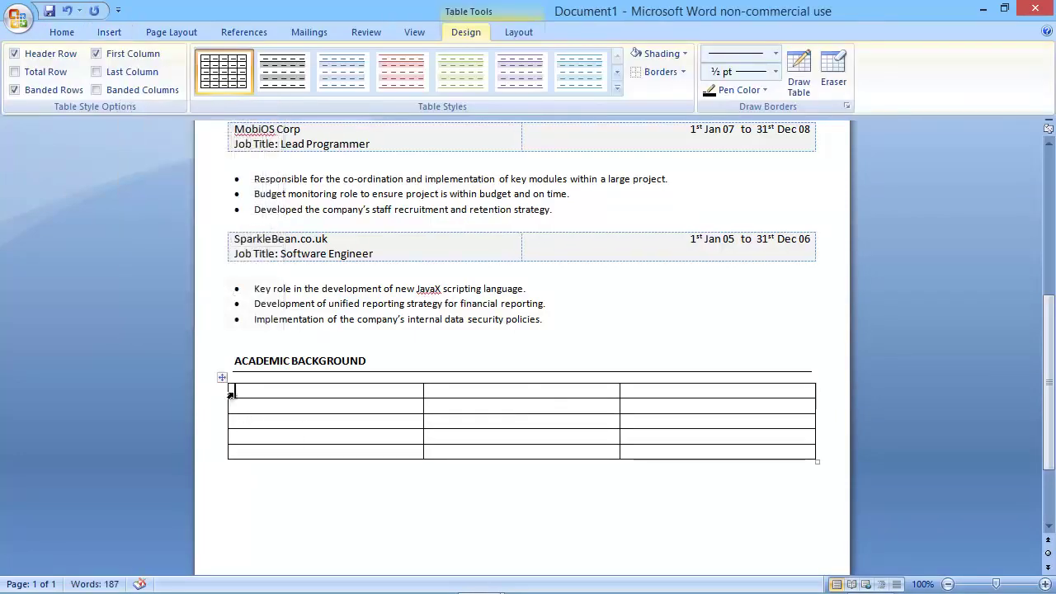
{"action": "left_click", "coordinate": [222, 377]}
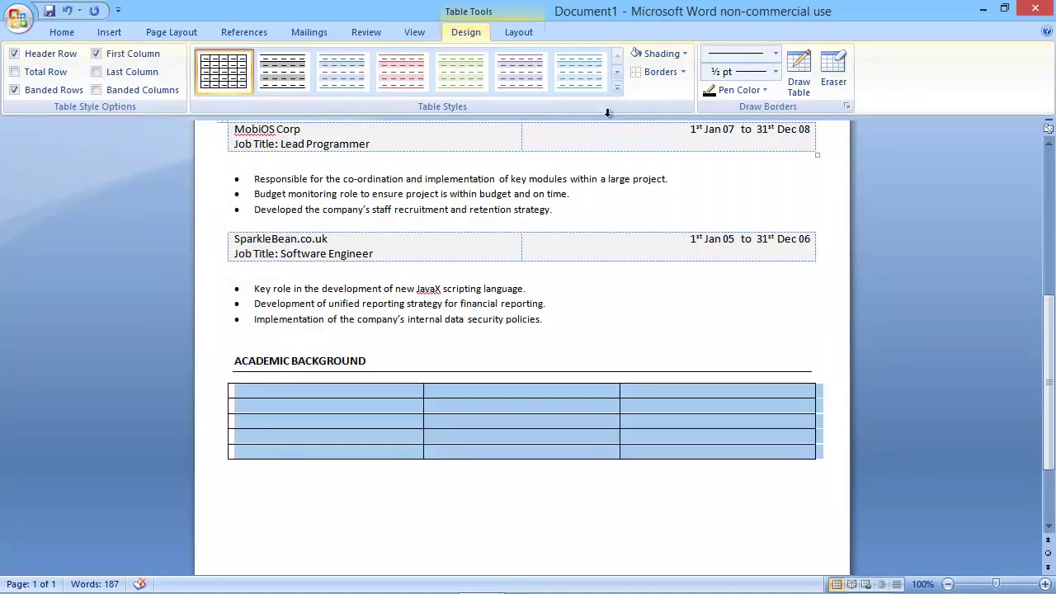
{"action": "left_click", "coordinate": [661, 71]}
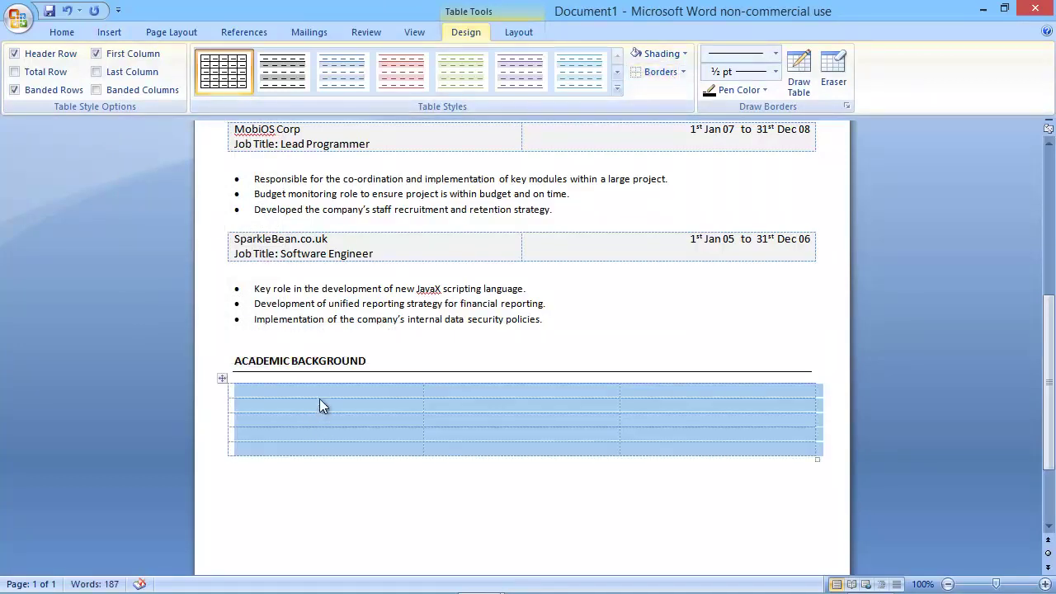
{"action": "left_click", "coordinate": [289, 391]}
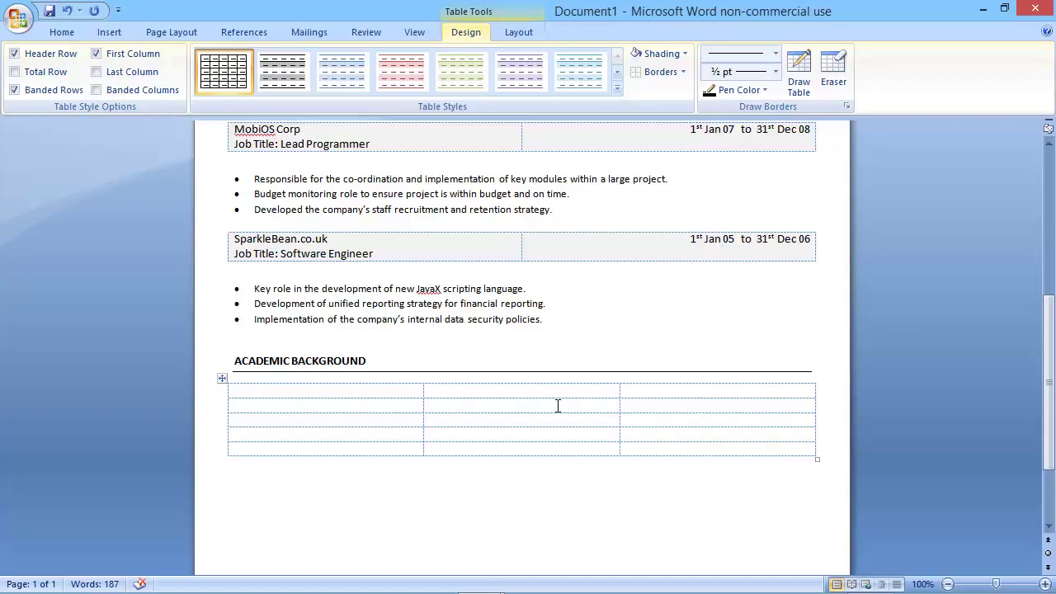
Fill row one with '2:1 - Computer Science (Msc)', 'Brunel University' and 'Year completed: 1999'.
{"action": "type", "text": "2:1 - Comp"}
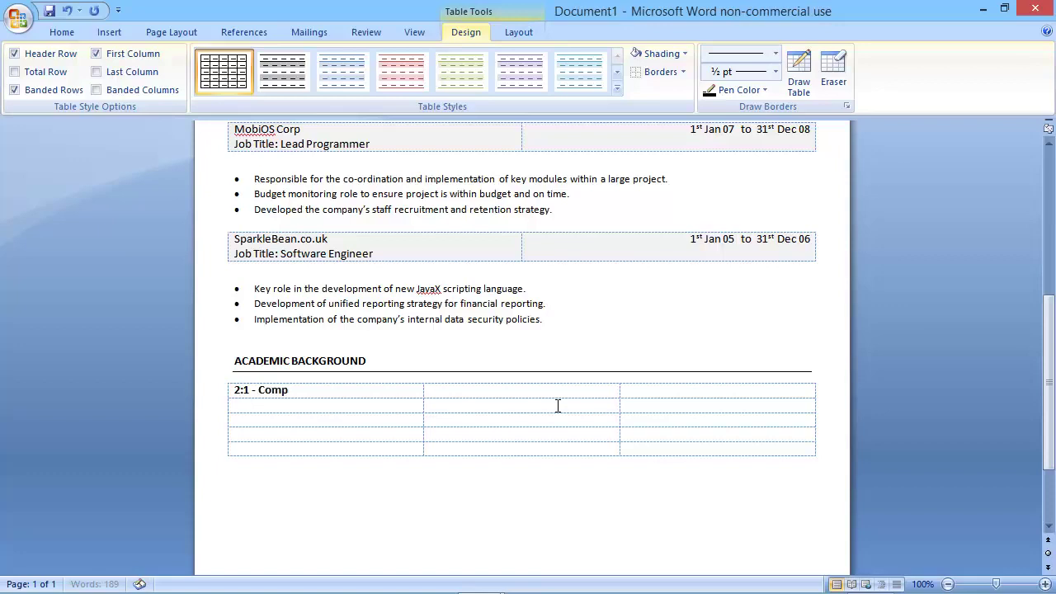
{"action": "type", "text": "uter Science ("}
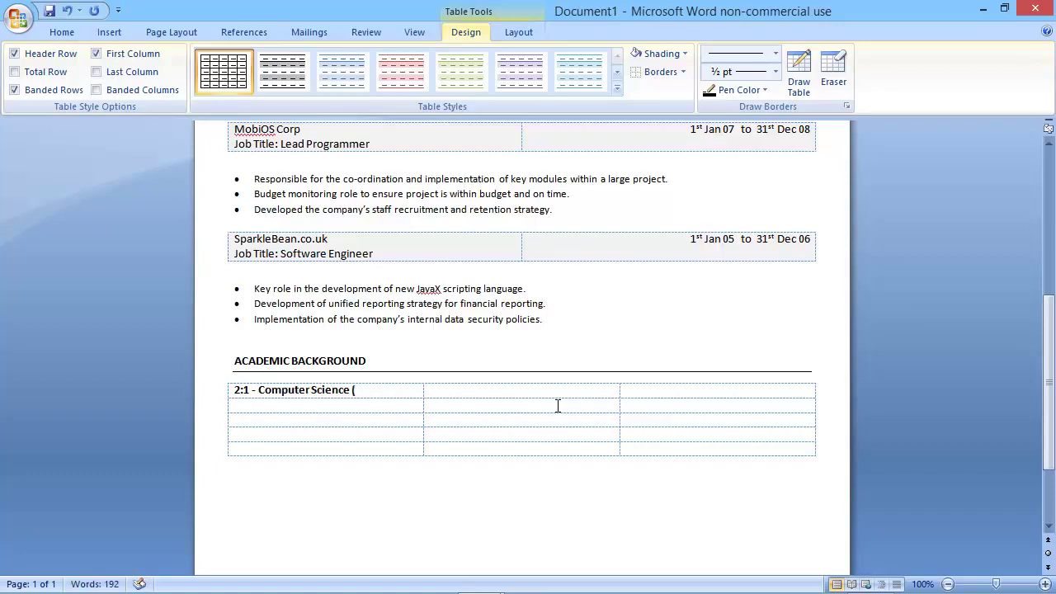
{"action": "type", "text": "Msc)"}
{"action": "key", "text": "Tab"}
{"action": "type", "text": "Brunel"}
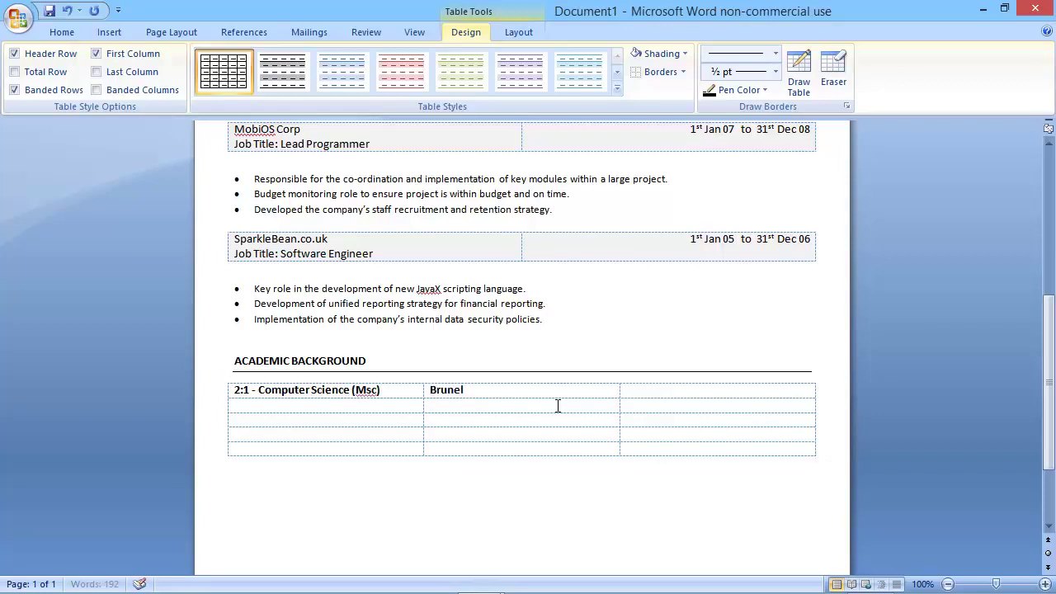
{"action": "type", "text": " UN"}
{"action": "key", "text": "BackSpace"}
{"action": "type", "text": "niversity"}
{"action": "key", "text": "Tab"}
{"action": "type", "text": "Year"}
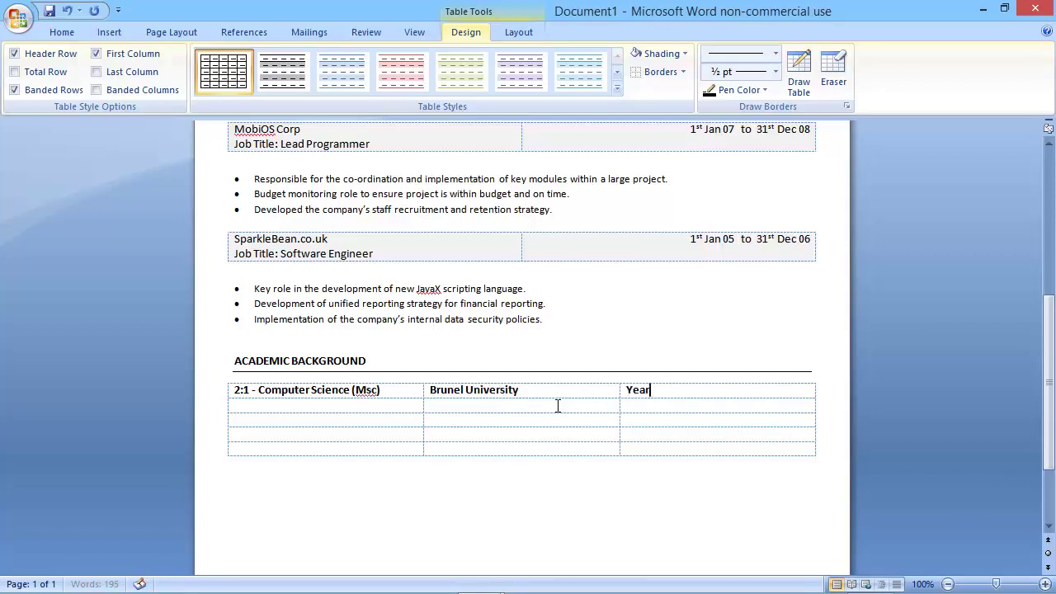
{"action": "type", "text": " completed"}
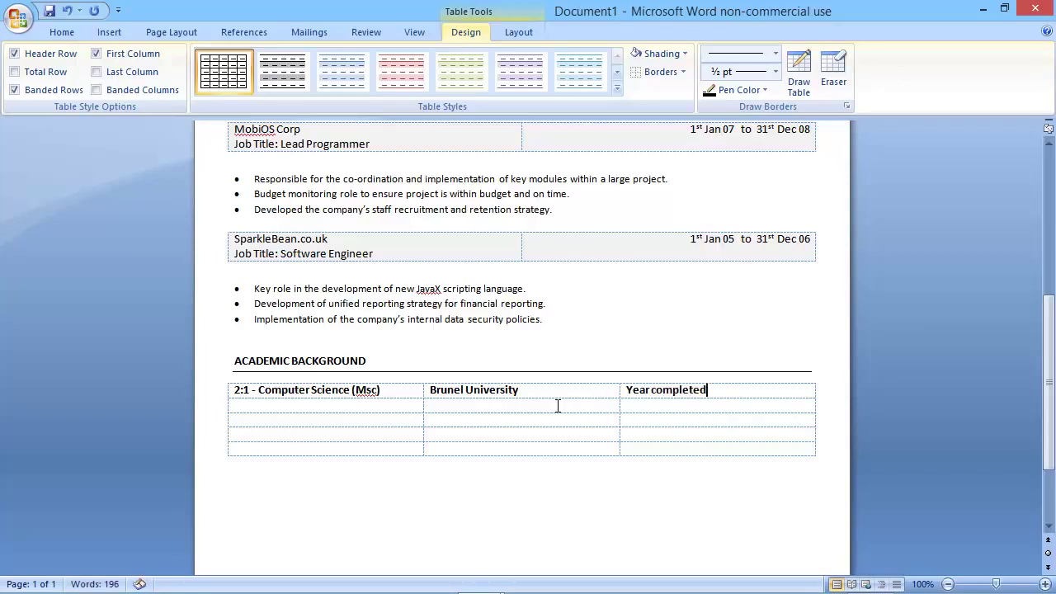
{"action": "type", "text": ": 1999"}
{"action": "left_click", "coordinate": [223, 382]}
{"action": "left_click", "coordinate": [63, 31]}
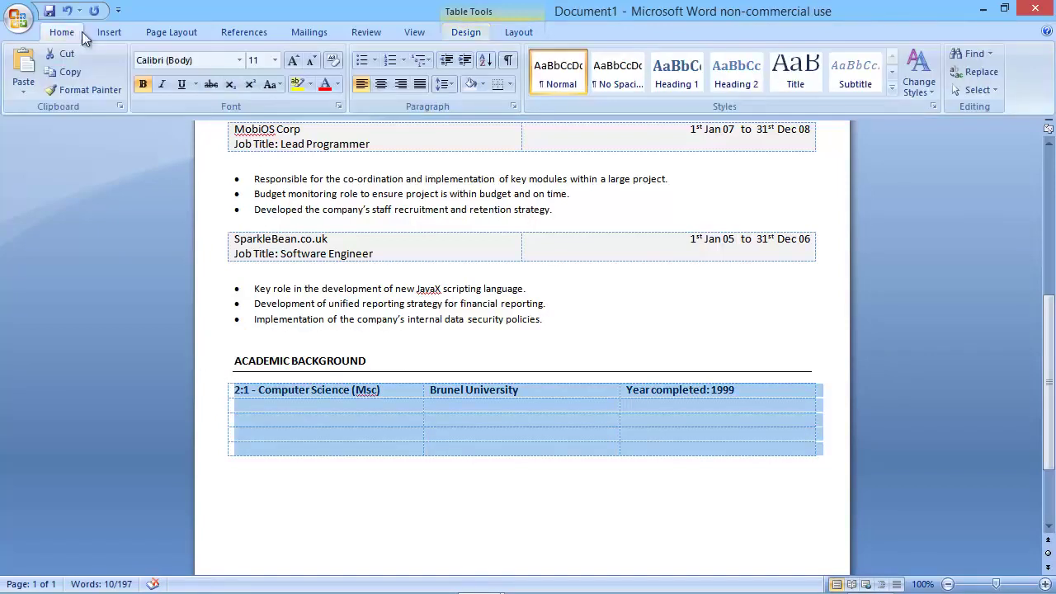
Unbold the table text and paste the Emmanuel School A levels and GCSE rows into row three.
{"action": "left_click", "coordinate": [144, 85]}
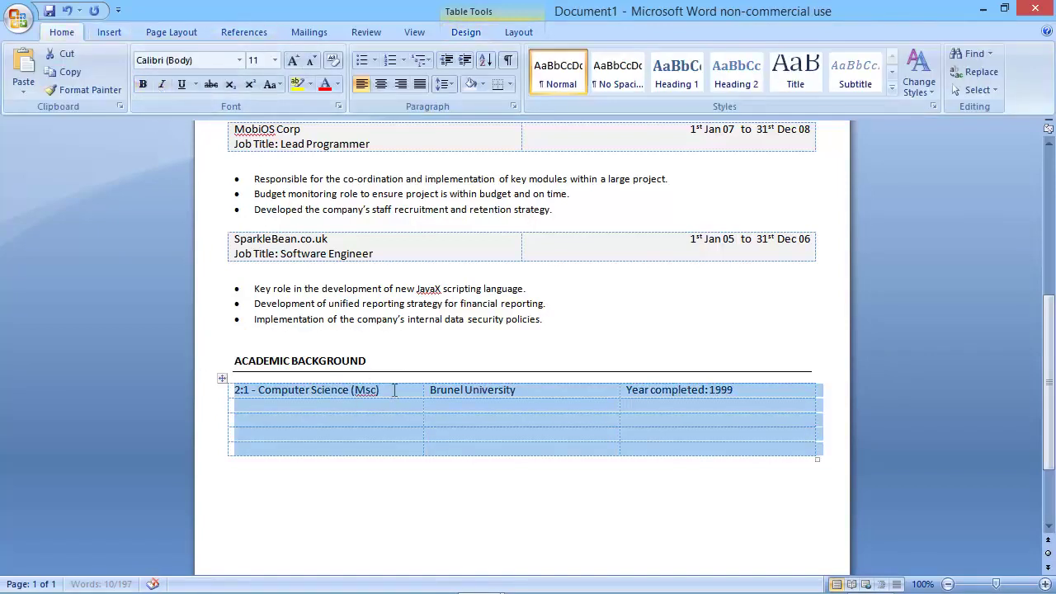
{"action": "left_click", "coordinate": [404, 408]}
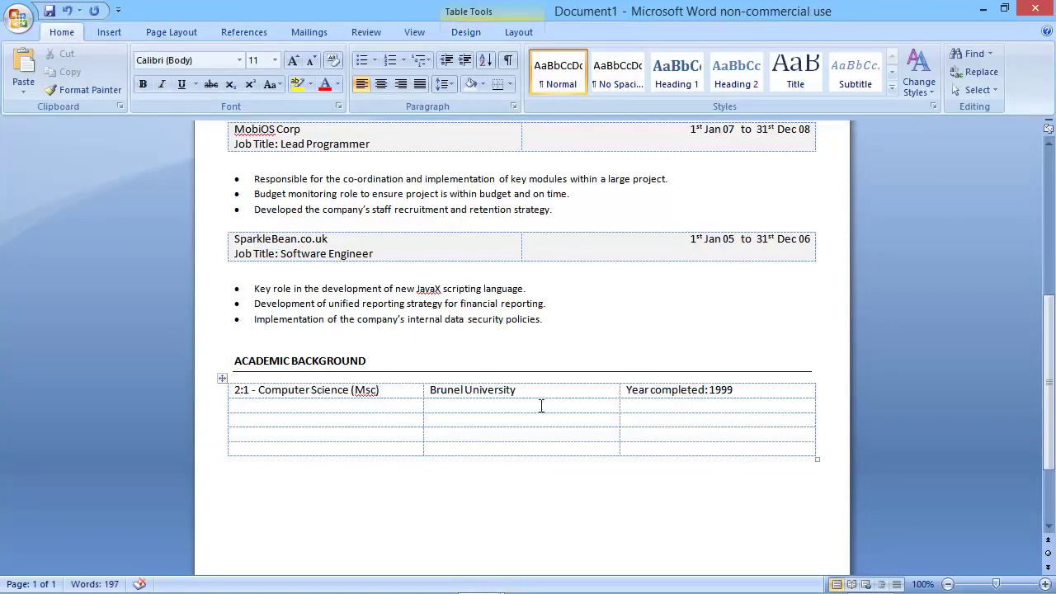
{"action": "left_click", "coordinate": [329, 423]}
{"action": "type", "text": "3 - A levels Computing - A Economic - A Politics - B\tEmmanuel School\tYear completed: 1996 \t\t 9 - GCSE's grades A - C\tEmmanuel School\tYear completed: 1994"}
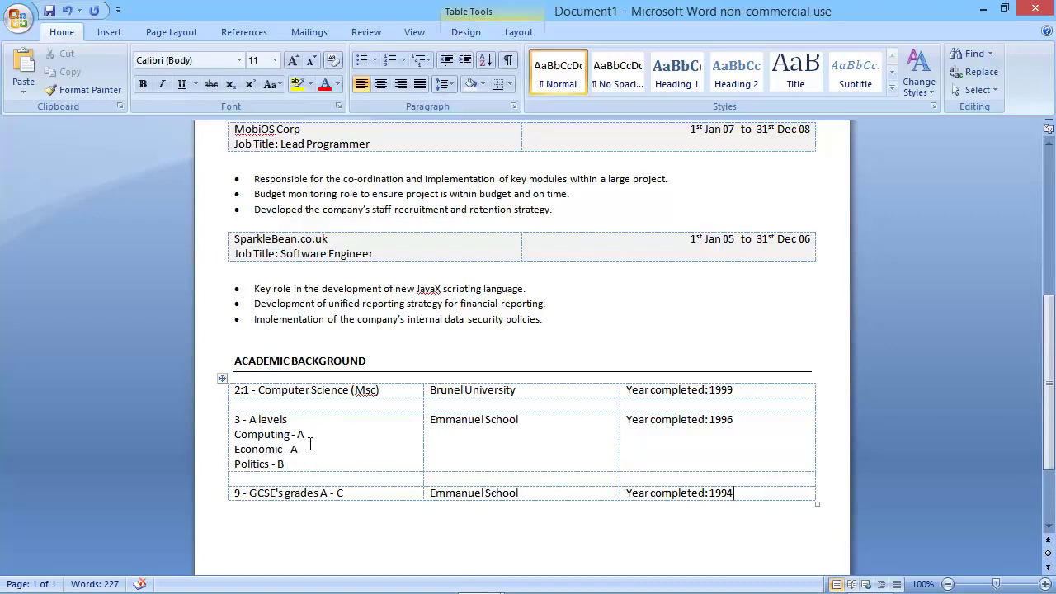
Turn the three A-level subject lines into a bulleted list.
{"action": "left_click_drag", "start_coordinate": [287, 464], "coordinate": [241, 444]}
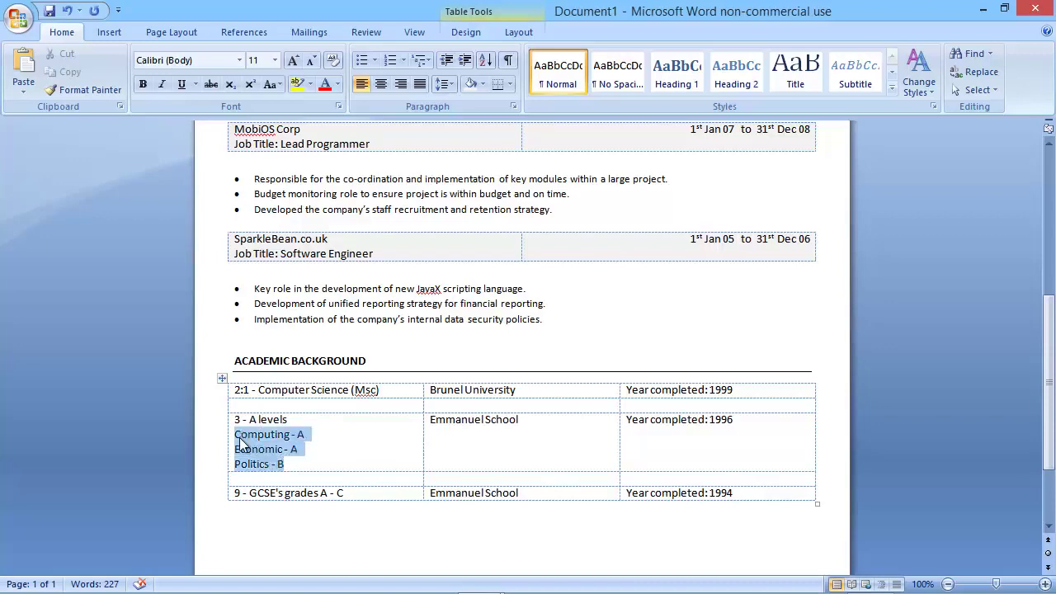
{"action": "left_click", "coordinate": [362, 60]}
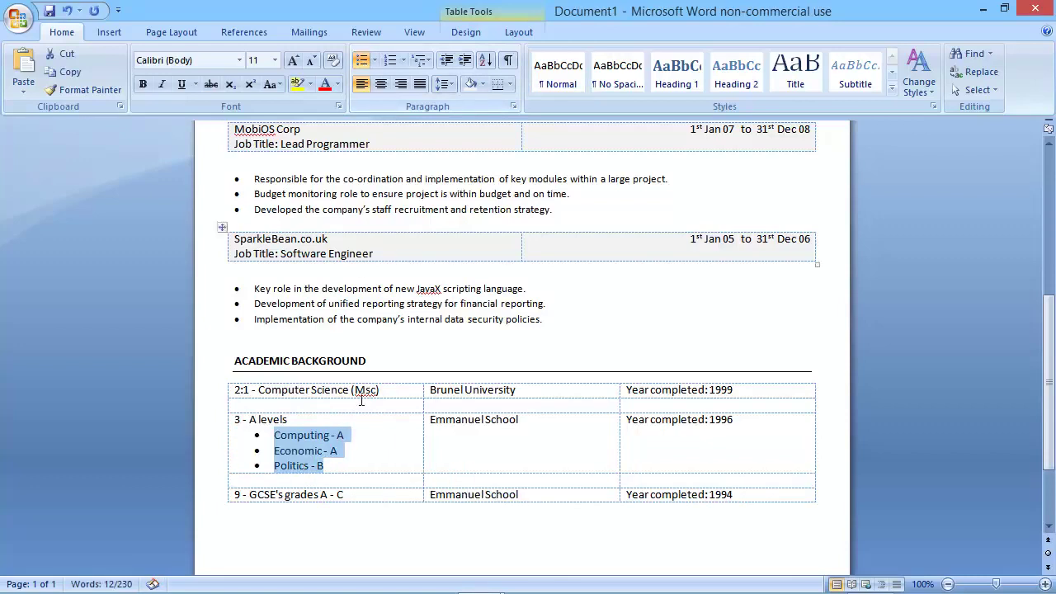
{"action": "left_click", "coordinate": [376, 497]}
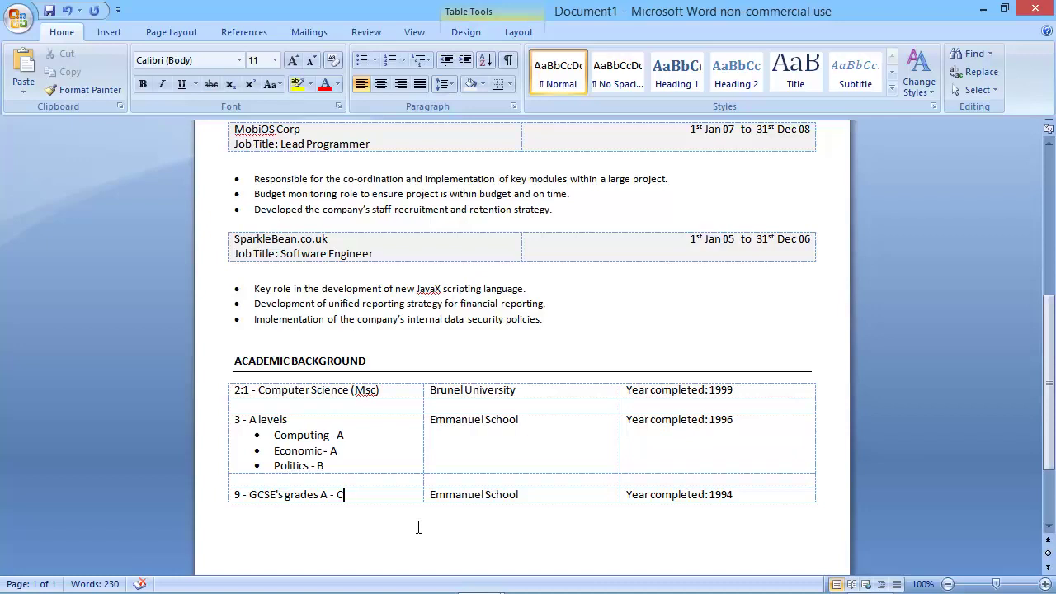
Below the academic table, add a bold 'PROFESSIONAL DEVELOPMENT' heading with a bottom border.
{"action": "scroll", "coordinate": [405, 441], "scroll_direction": "down", "scroll_amount": 2}
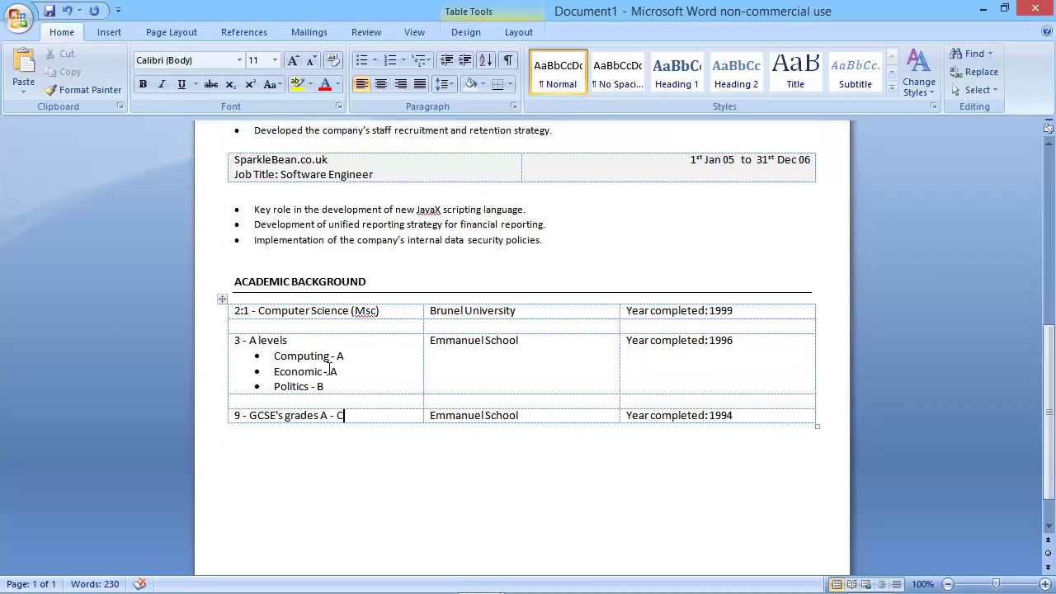
{"action": "scroll", "coordinate": [330, 371], "scroll_direction": "down", "scroll_amount": 1}
{"action": "left_click", "coordinate": [262, 411]}
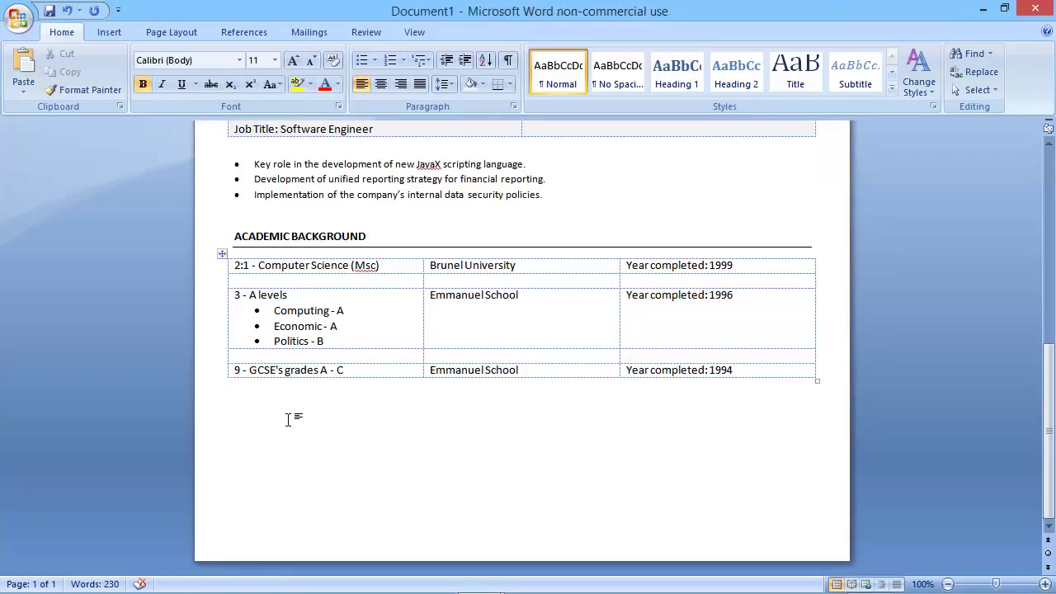
{"action": "key", "text": "Return"}
{"action": "type", "text": "PROFESS"}
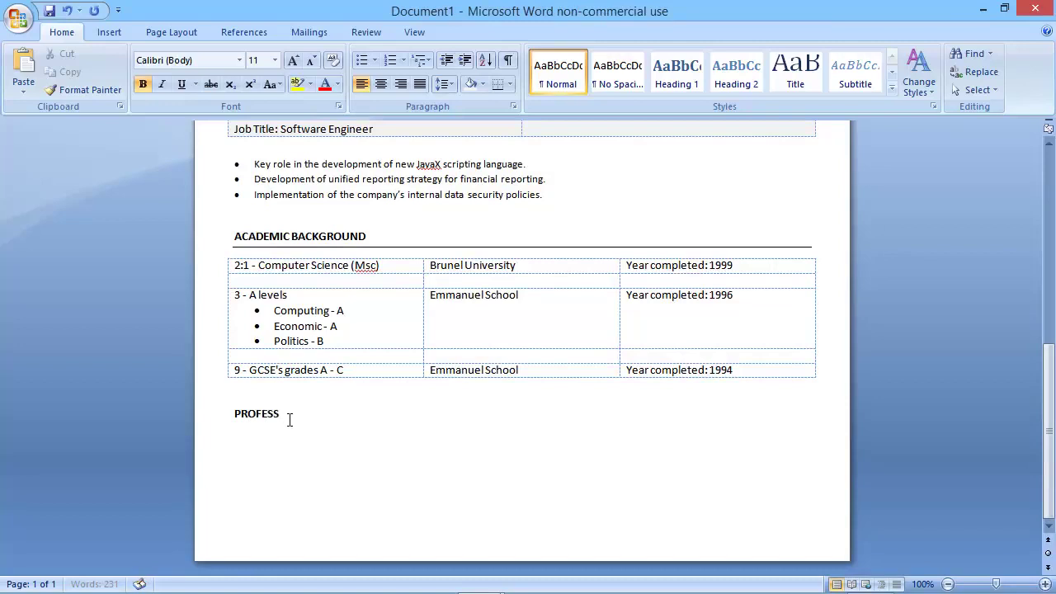
{"action": "type", "text": "IONAL DEVELOPMENT"}
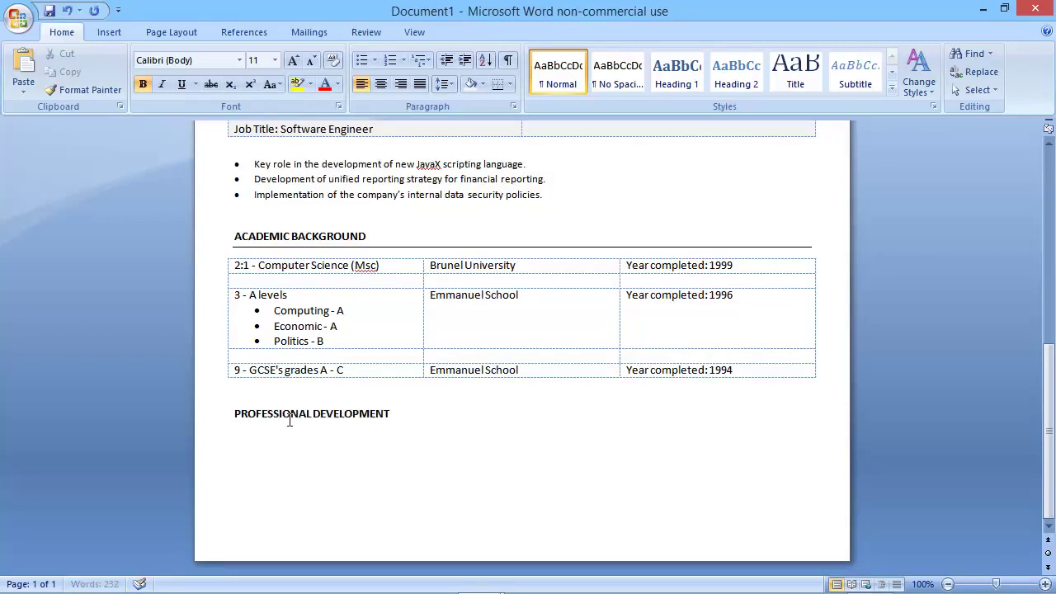
{"action": "key", "text": "Return"}
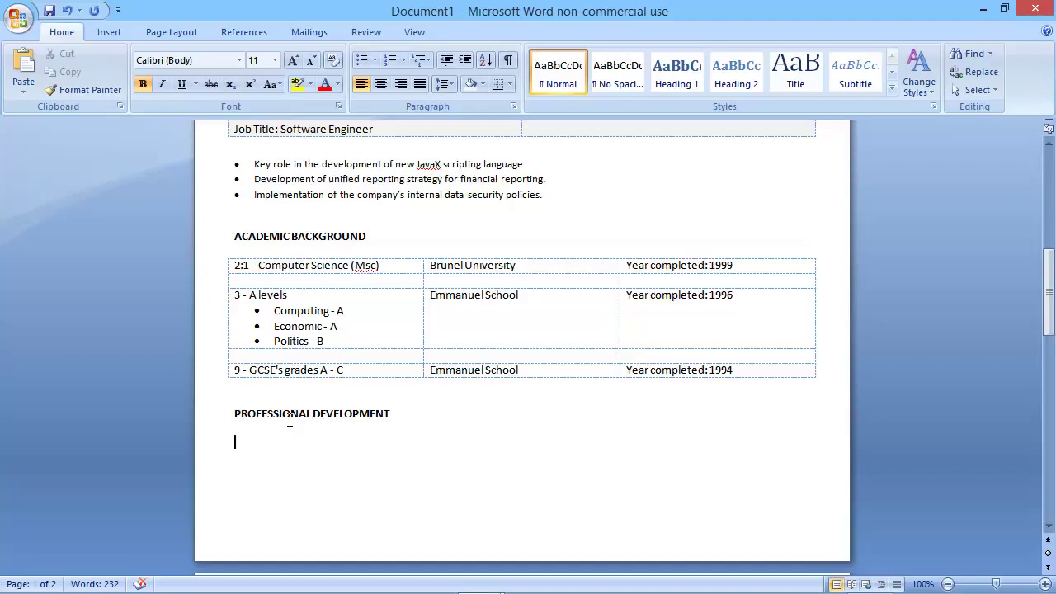
{"action": "type", "text": "MS"}
{"action": "key", "text": "BackSpace"}
{"action": "key", "text": "BackSpace"}
{"action": "key", "text": "BackSpace"}
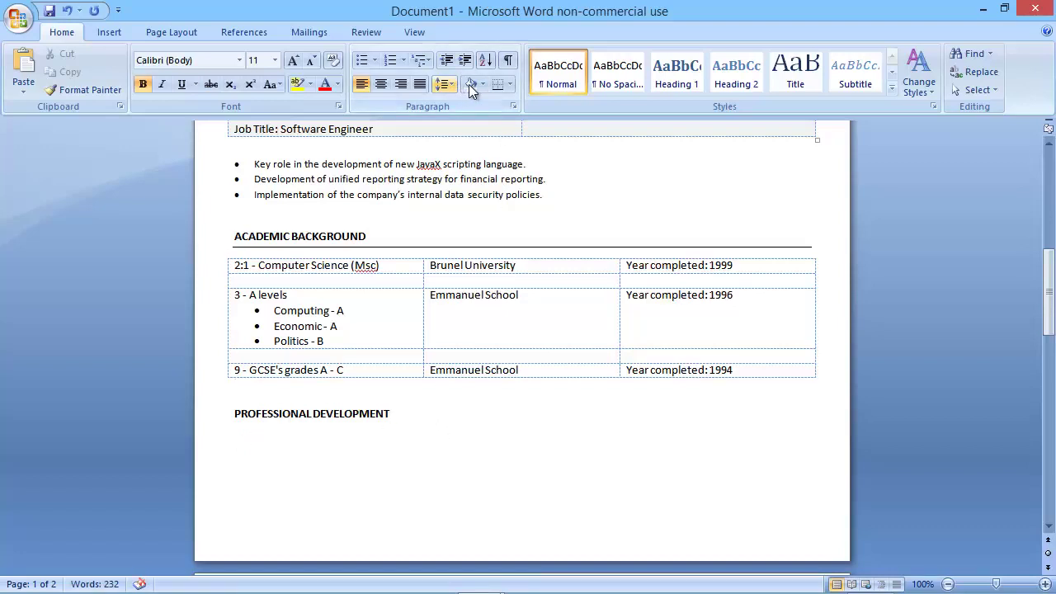
{"action": "left_click", "coordinate": [500, 86]}
{"action": "left_click", "coordinate": [264, 448]}
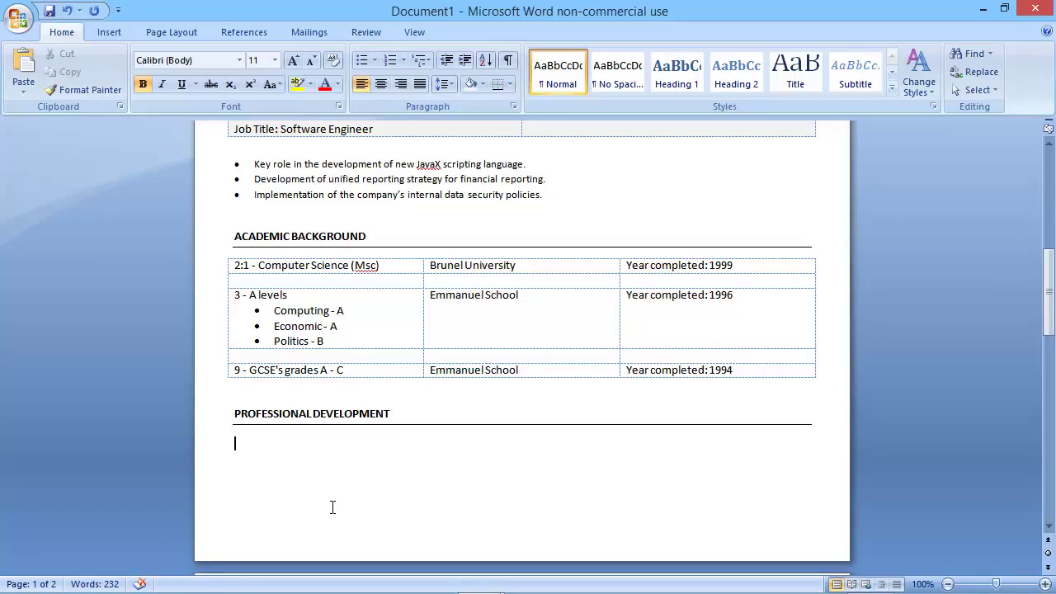
Type 'Microsoft Office User Specialist. First aid trainer. Equal opportunities training.' in non-bold text.
{"action": "type", "text": "Microsof"}
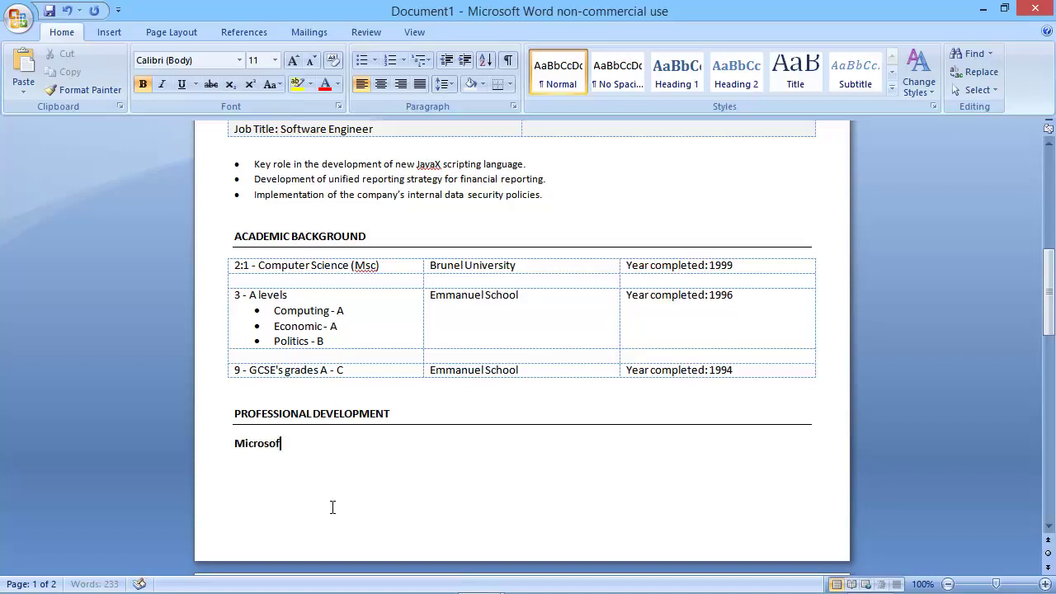
{"action": "type", "text": "t Office User Specialist"}
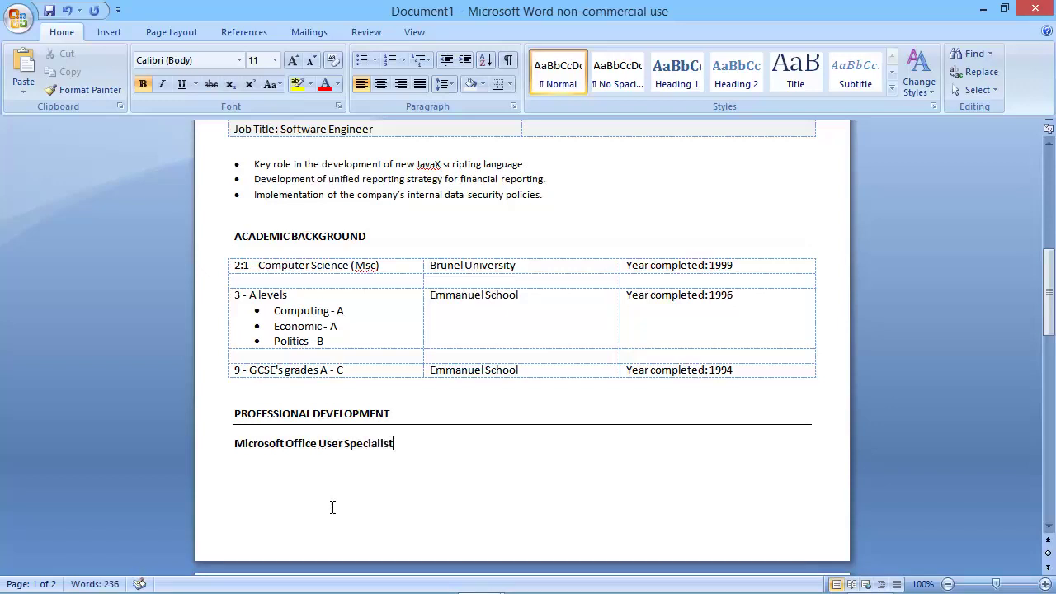
{"action": "type", "text": ". First aid triner"}
{"action": "key", "text": "BackSpace"}
{"action": "key", "text": "BackSpace"}
{"action": "key", "text": "BackSpace"}
{"action": "key", "text": "BackSpace"}
{"action": "type", "text": "ainer."}
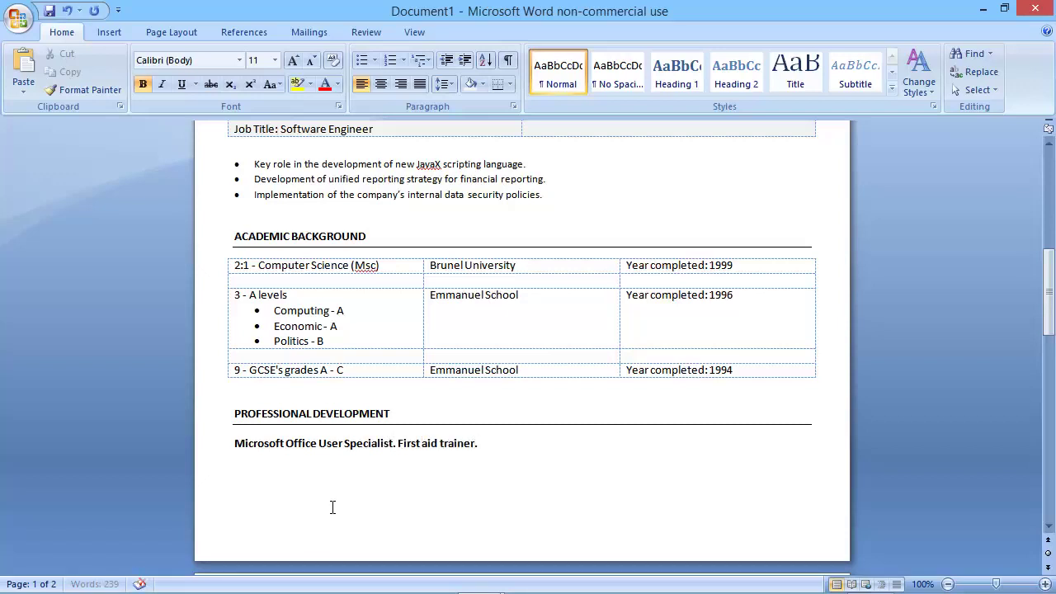
{"action": "type", "text": " Equal opportun"}
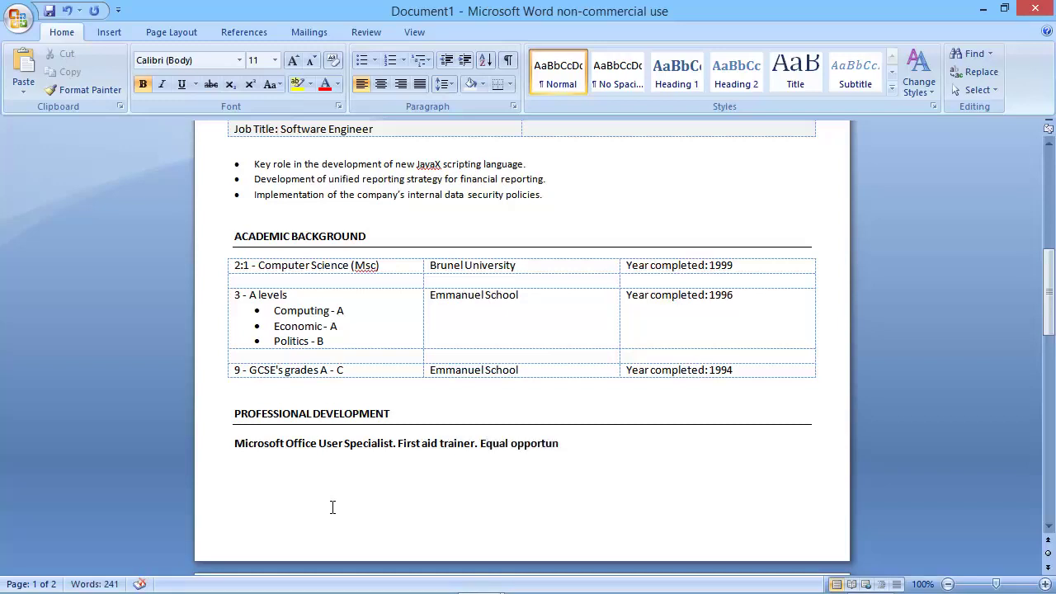
{"action": "type", "text": "ities training."}
{"action": "left_click_drag", "start_coordinate": [647, 444], "coordinate": [217, 453]}
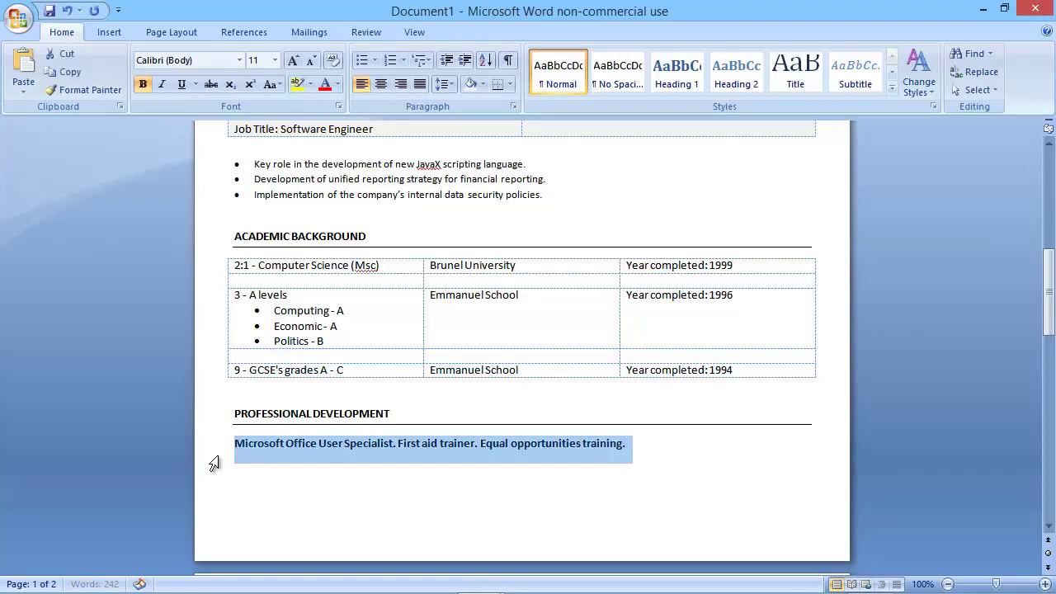
{"action": "key", "text": "ctrl+b"}
{"action": "left_click", "coordinate": [680, 455]}
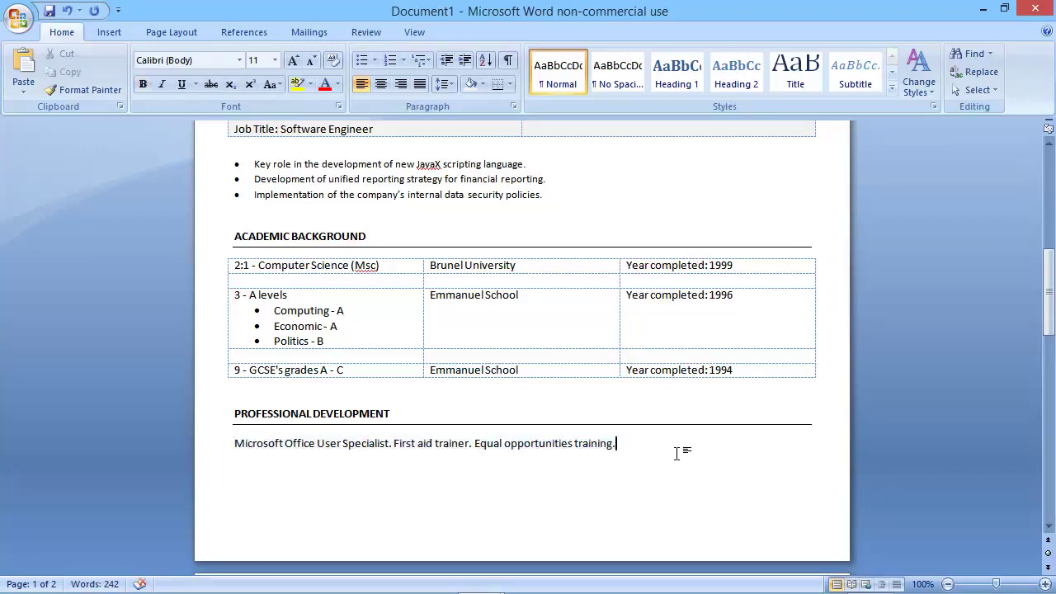
{"action": "key", "text": "Return"}
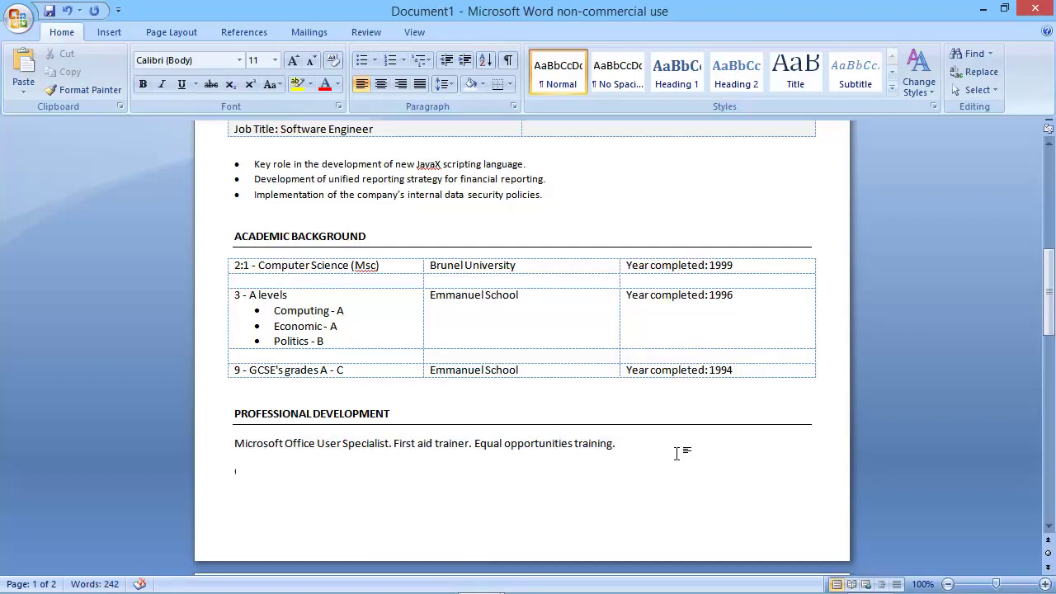
Add an 'OTHER INFORMATION' heading, bold with a bottom border.
{"action": "type", "text": "OTHER INF"}
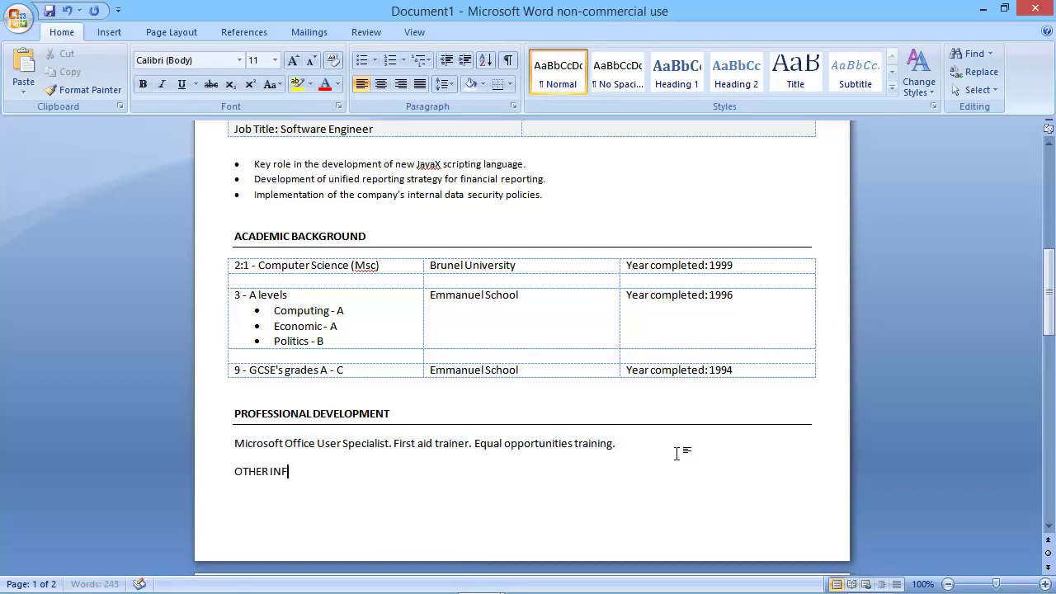
{"action": "type", "text": "ORMATION"}
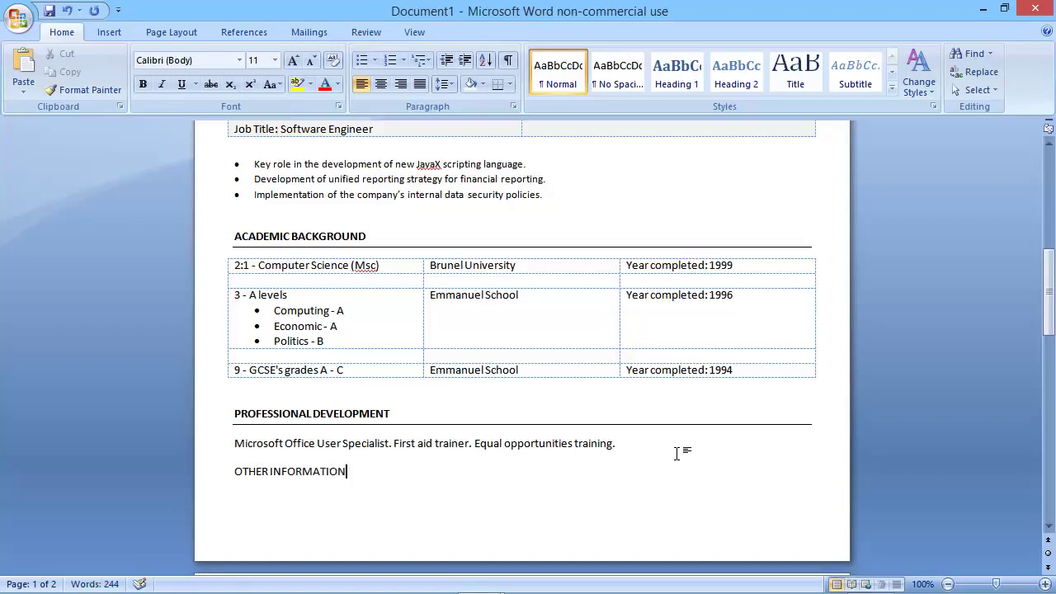
{"action": "left_click", "coordinate": [499, 86]}
{"action": "left_click_drag", "start_coordinate": [350, 472], "coordinate": [240, 478]}
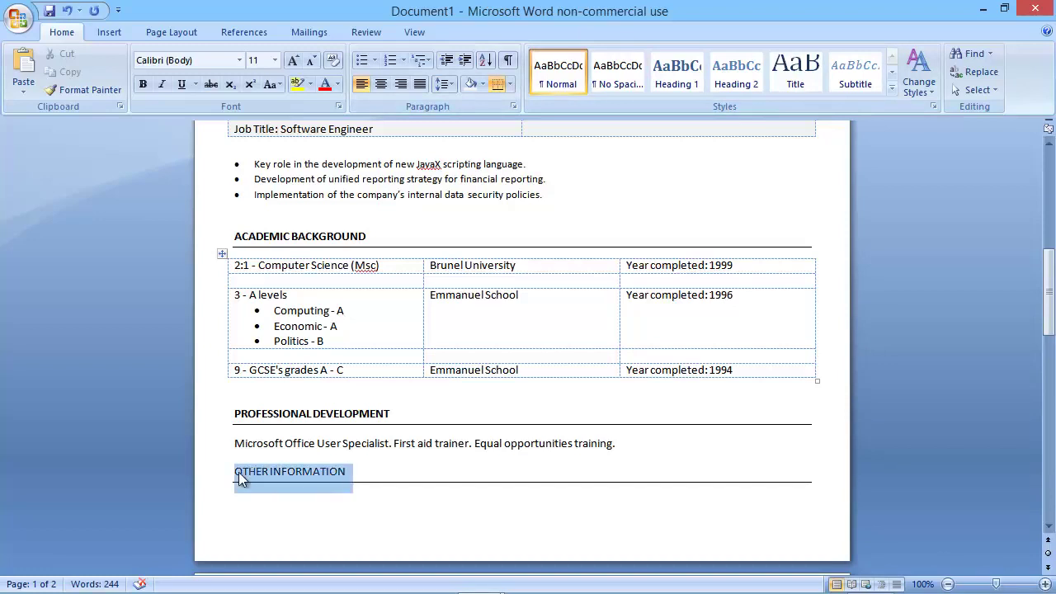
{"action": "key", "text": "ctrl+b"}
Under it, type 'Keen interest in the environment. Neighbourhood watch leader.'.
{"action": "left_click", "coordinate": [280, 499]}
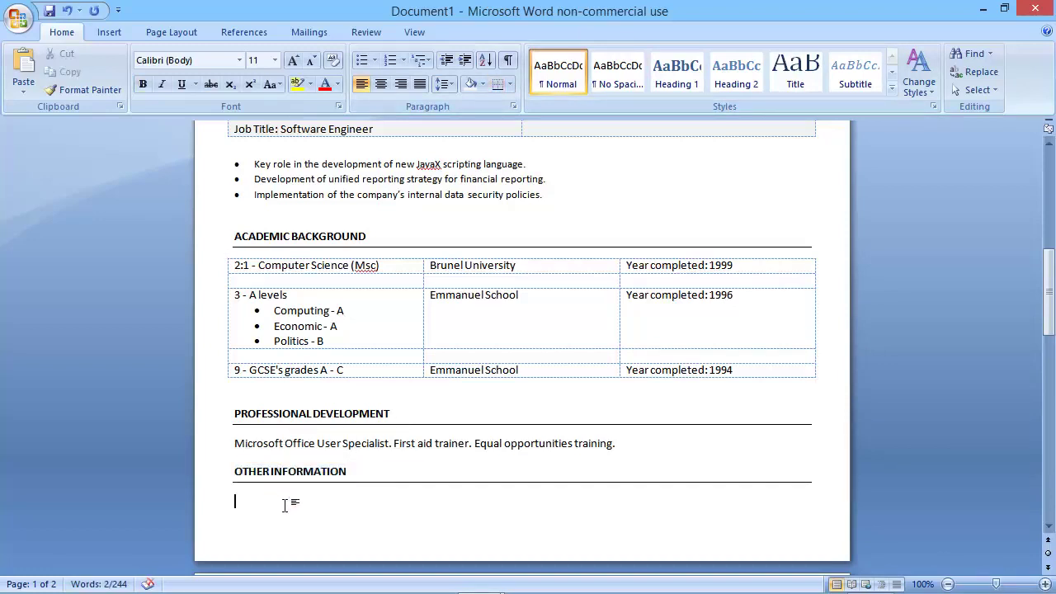
{"action": "type", "text": "Kenn"}
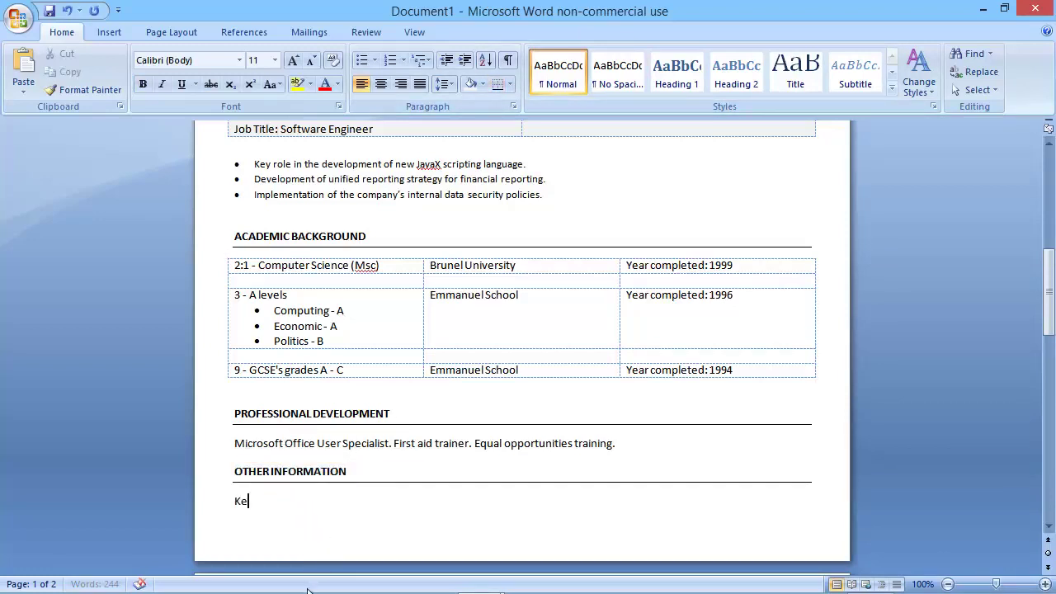
{"action": "key", "text": "BackSpace"}
{"action": "key", "text": "BackSpace"}
{"action": "type", "text": "en"}
{"action": "type", "text": "interest in the envi"}
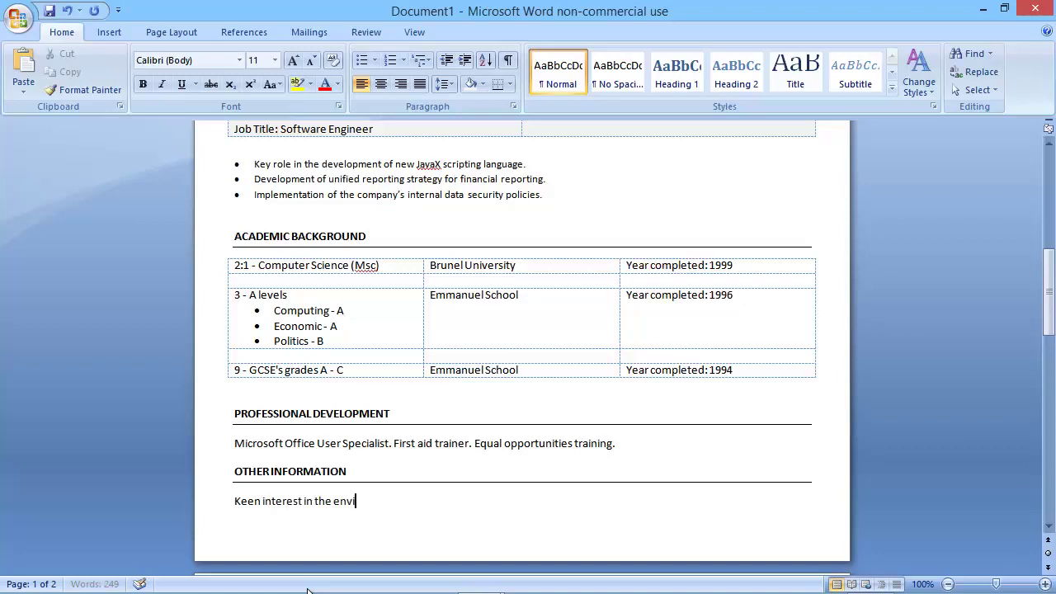
{"action": "type", "text": "ronment. Neighbourhoo"}
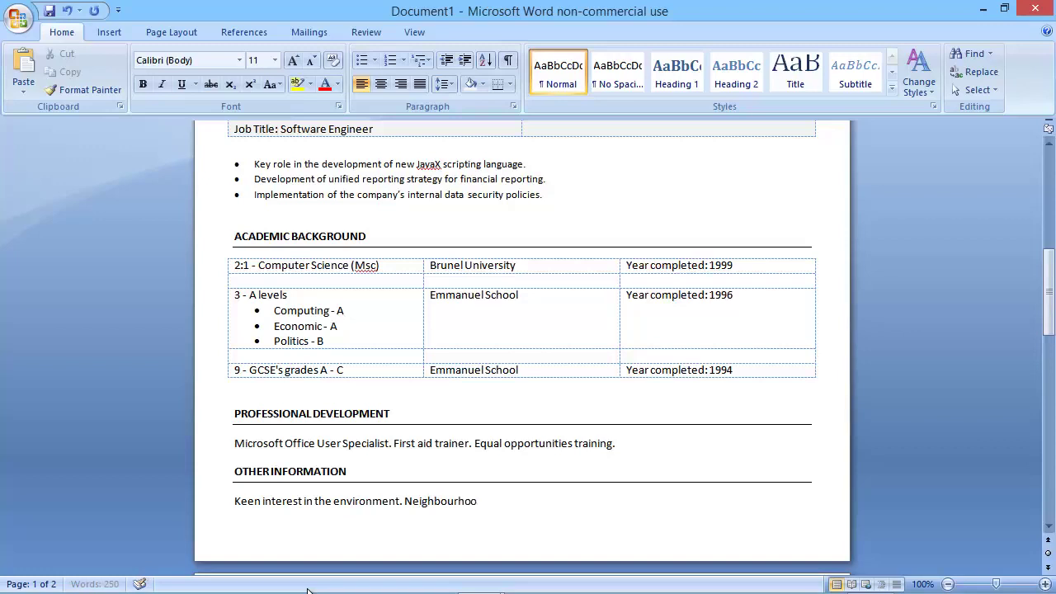
{"action": "type", "text": "d watch leader."}
Delete the blank second page so the CV fits on one page.
{"action": "scroll", "coordinate": [613, 415], "scroll_direction": "down", "scroll_amount": 2}
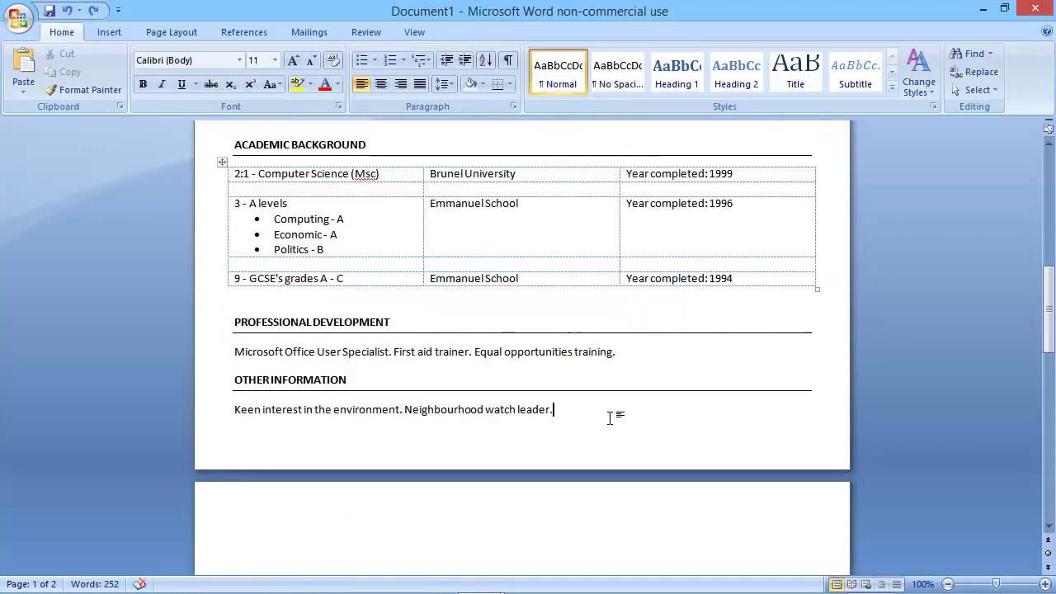
{"action": "key", "text": "Delete"}
{"action": "key", "text": "Delete"}
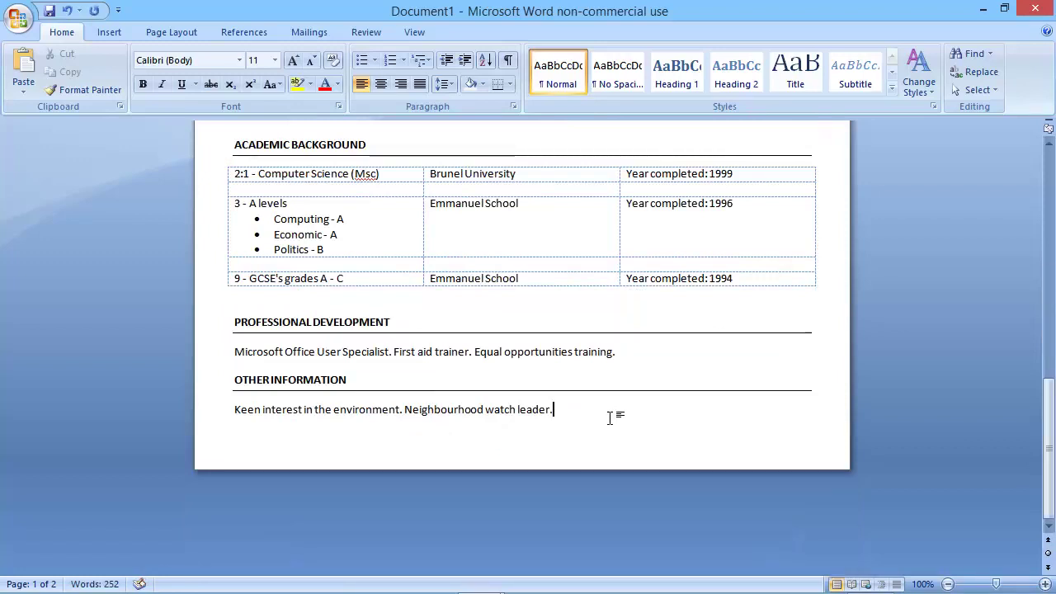
{"action": "scroll", "coordinate": [460, 339], "scroll_direction": "up", "scroll_amount": 8}
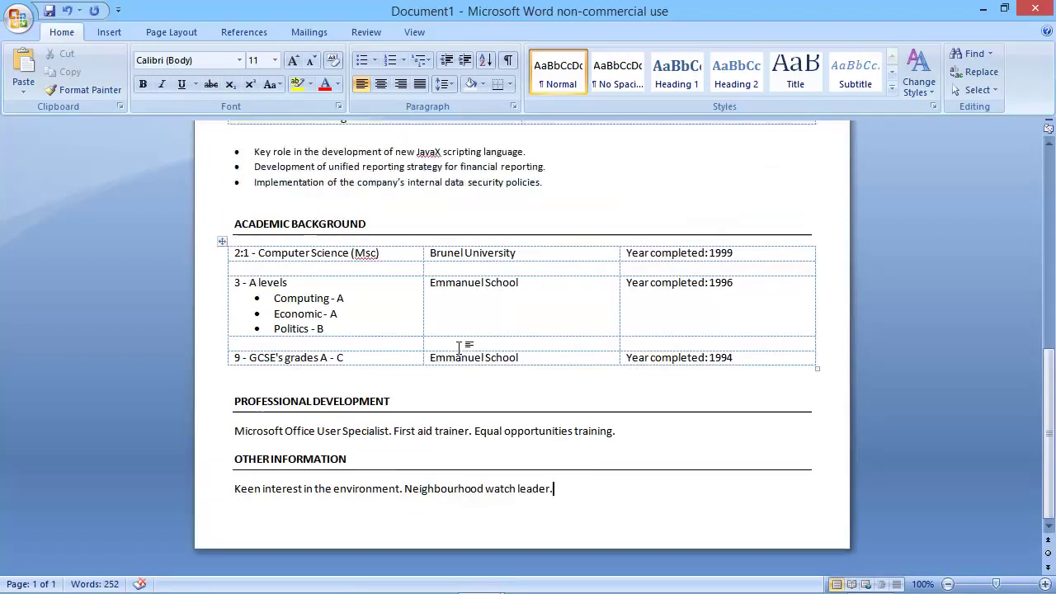
{"action": "scroll", "coordinate": [460, 357], "scroll_direction": "up", "scroll_amount": 7}
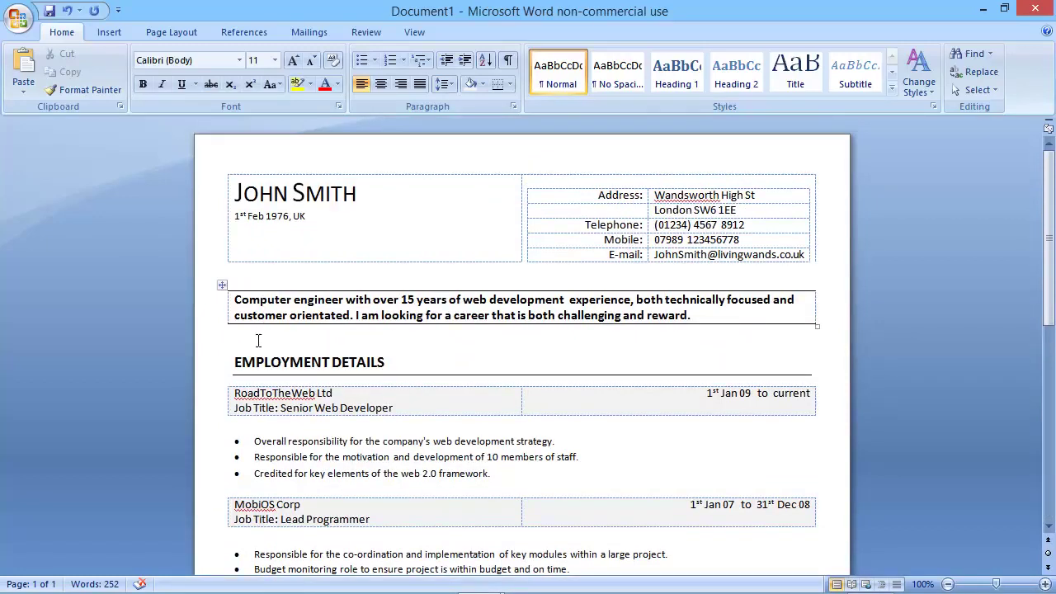
Remove space after the empty lines below the summary, SparkleBean bullets and qualifications table.
{"action": "left_click", "coordinate": [248, 337]}
{"action": "left_click", "coordinate": [445, 85]}
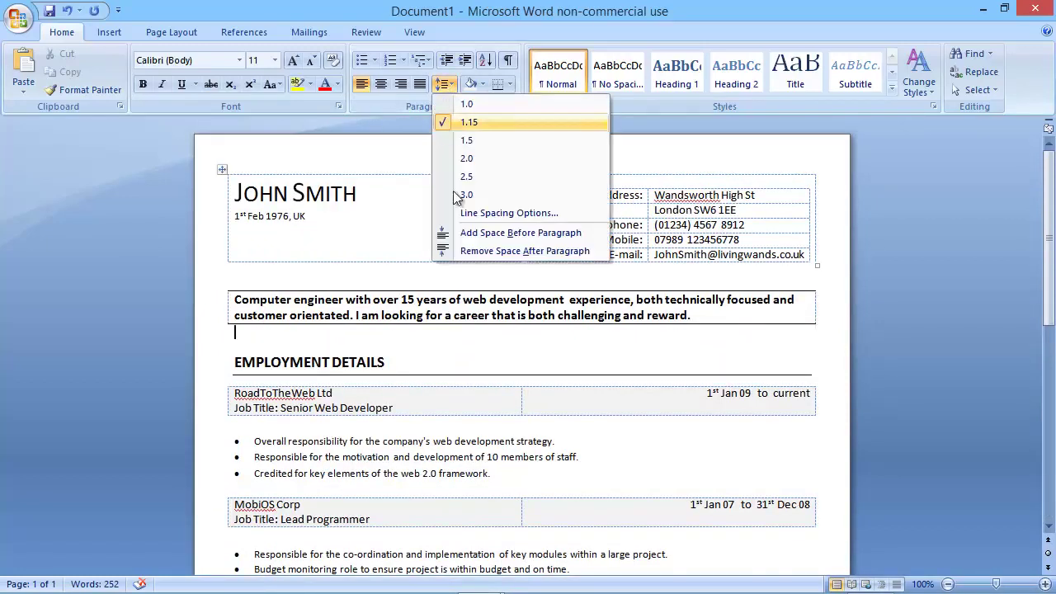
{"action": "left_click", "coordinate": [455, 250]}
{"action": "scroll", "coordinate": [467, 327], "scroll_direction": "down", "scroll_amount": 3}
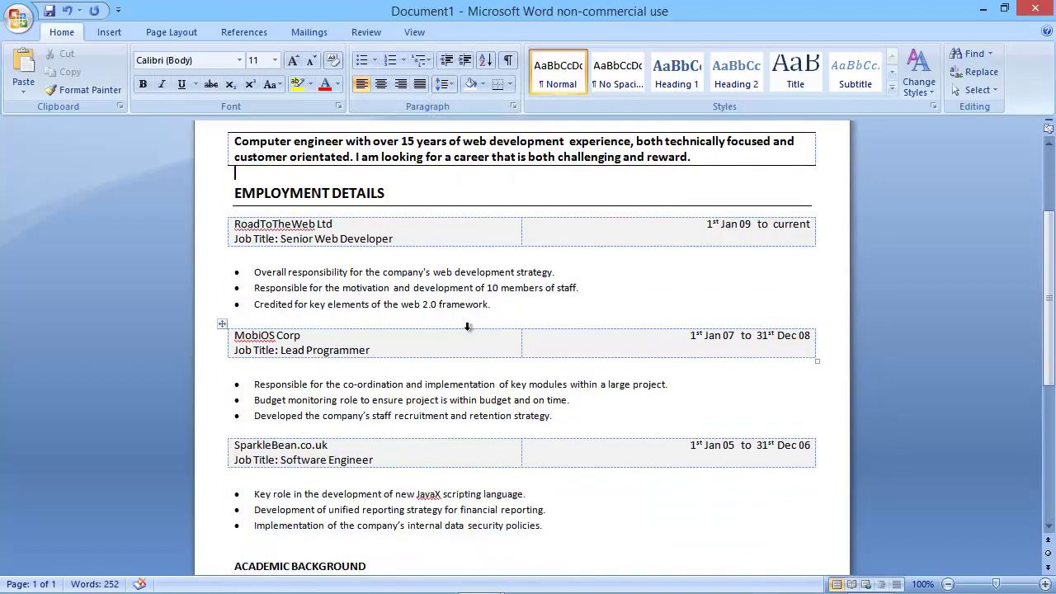
{"action": "scroll", "coordinate": [468, 327], "scroll_direction": "down", "scroll_amount": 3}
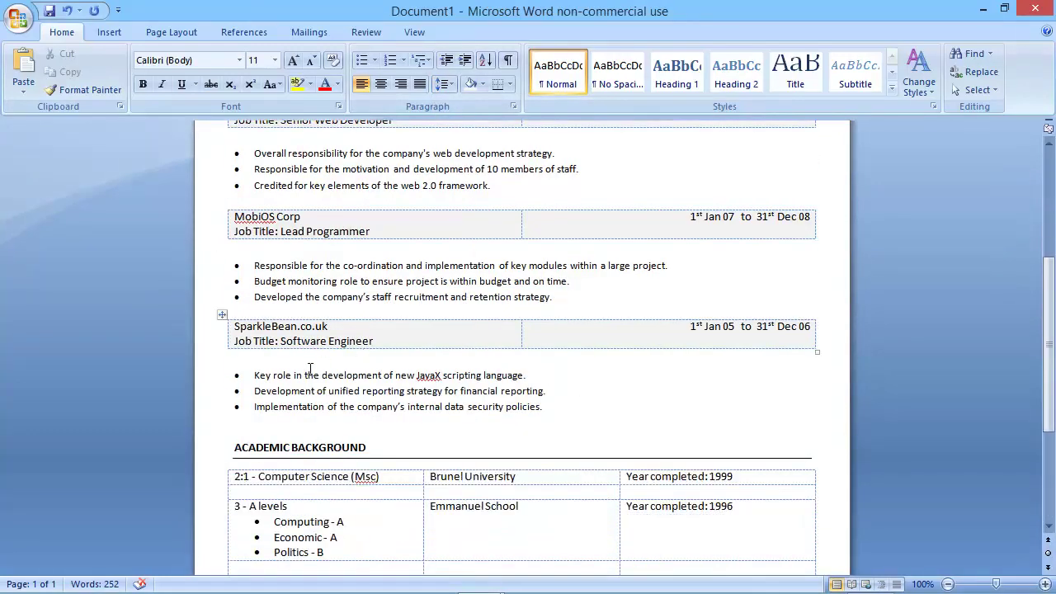
{"action": "left_click", "coordinate": [252, 426]}
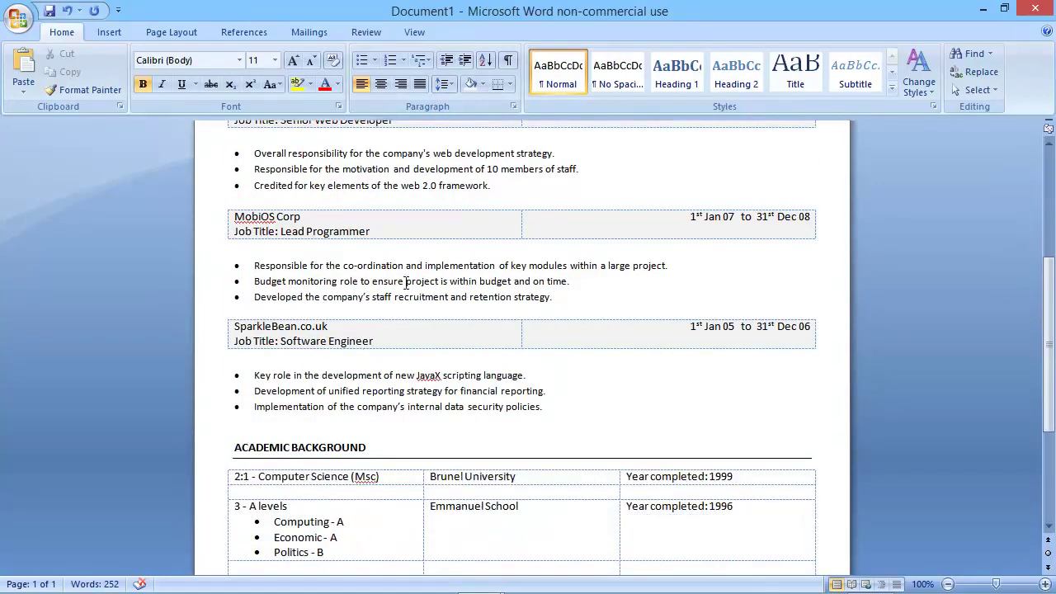
{"action": "left_click", "coordinate": [448, 86]}
{"action": "left_click", "coordinate": [495, 250]}
{"action": "scroll", "coordinate": [475, 288], "scroll_direction": "down", "scroll_amount": 5}
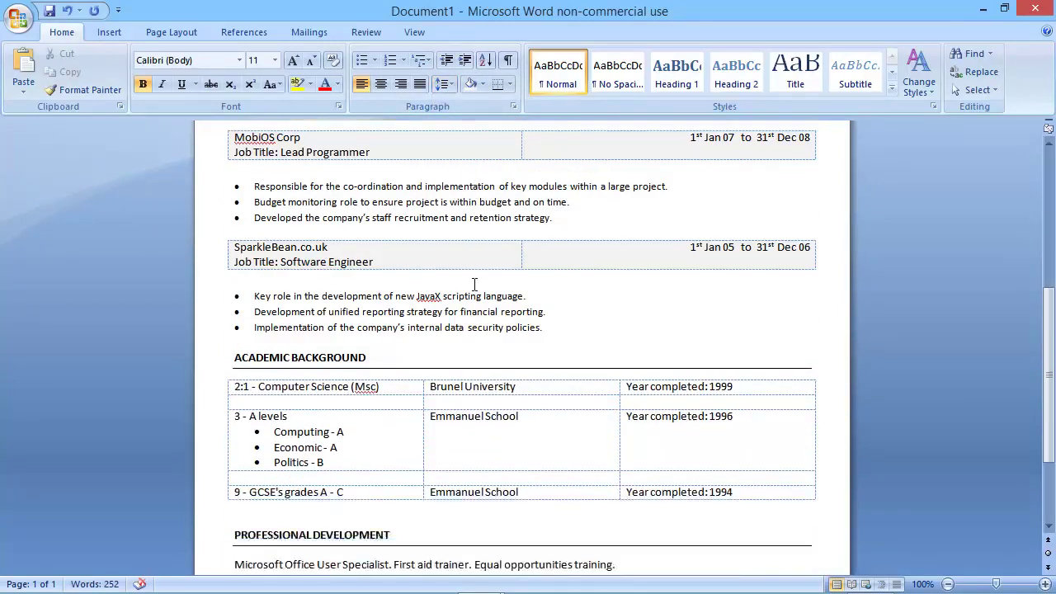
{"action": "scroll", "coordinate": [475, 288], "scroll_direction": "down", "scroll_amount": 1}
{"action": "left_click", "coordinate": [260, 372]}
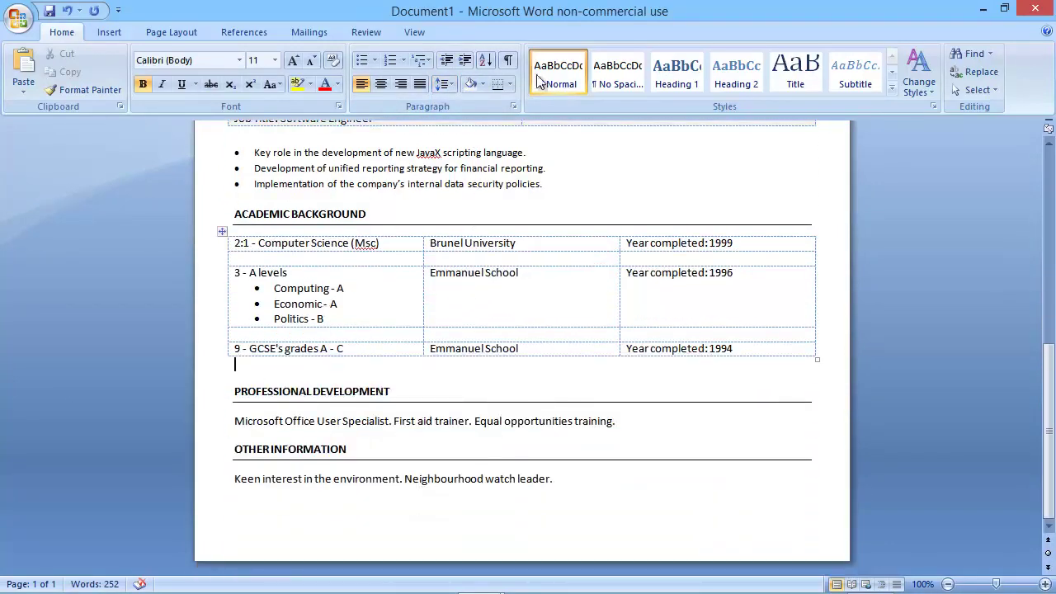
{"action": "left_click", "coordinate": [444, 85]}
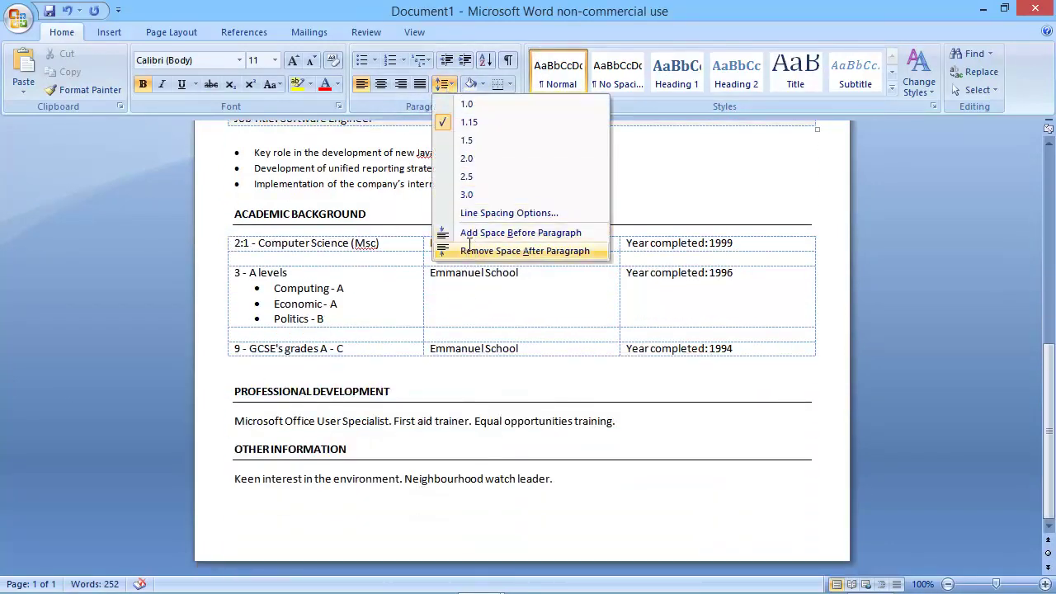
{"action": "left_click", "coordinate": [467, 249]}
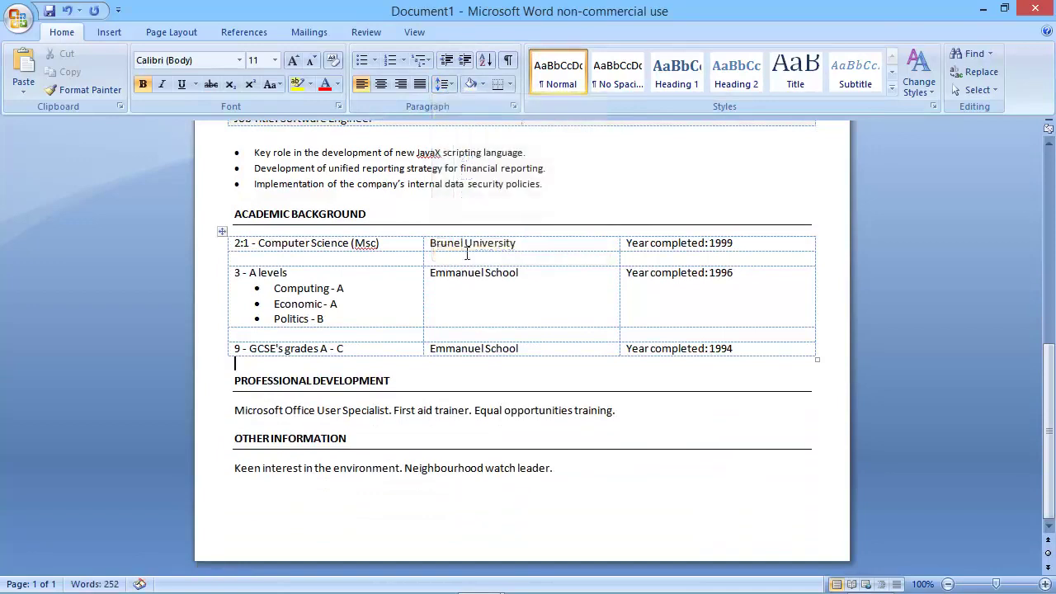
Insert a blank line before OTHER INFORMATION with no space after it.
{"action": "left_click", "coordinate": [234, 442]}
{"action": "key", "text": "Return"}
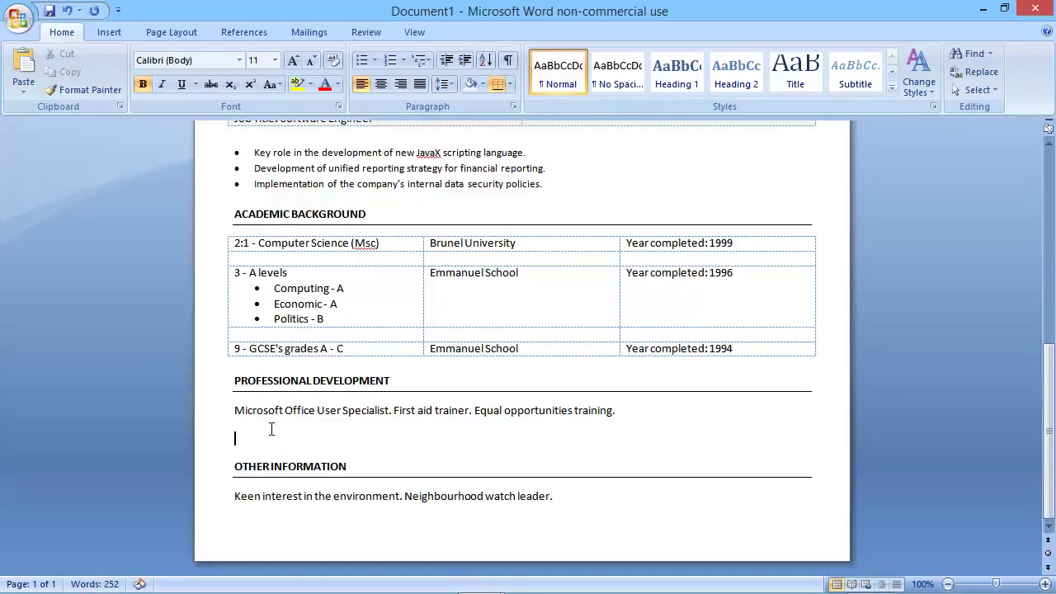
{"action": "left_click", "coordinate": [443, 84]}
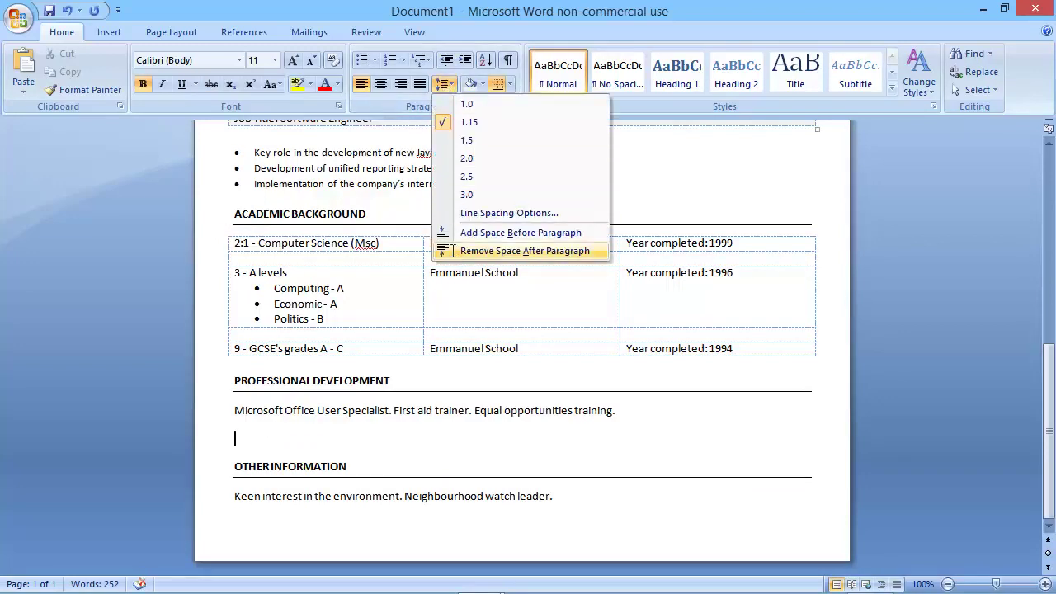
{"action": "left_click", "coordinate": [452, 251]}
{"action": "left_click", "coordinate": [573, 487]}
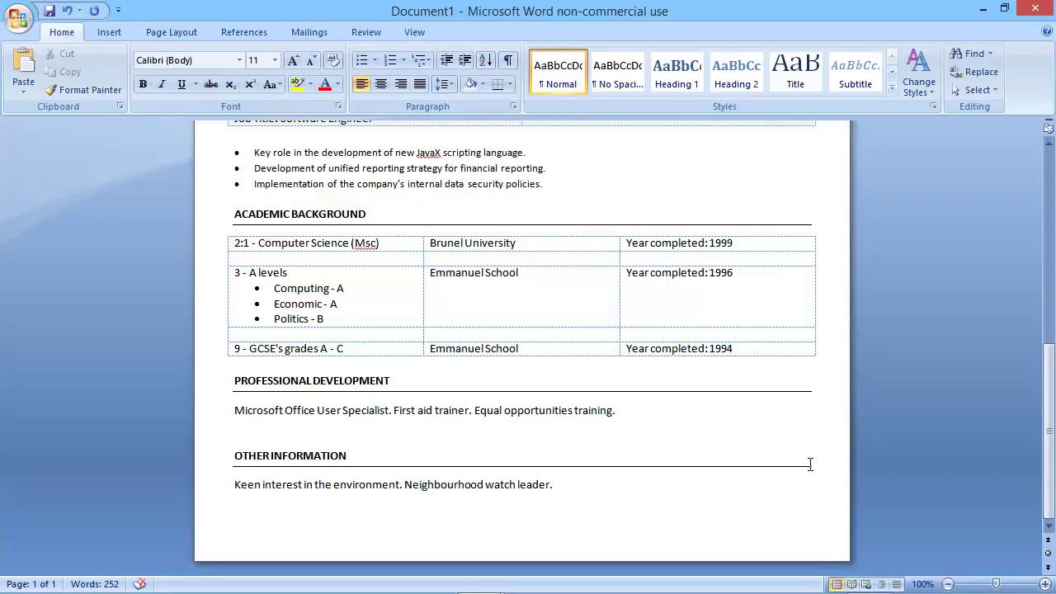
{"action": "scroll", "coordinate": [812, 460], "scroll_direction": "up", "scroll_amount": 8}
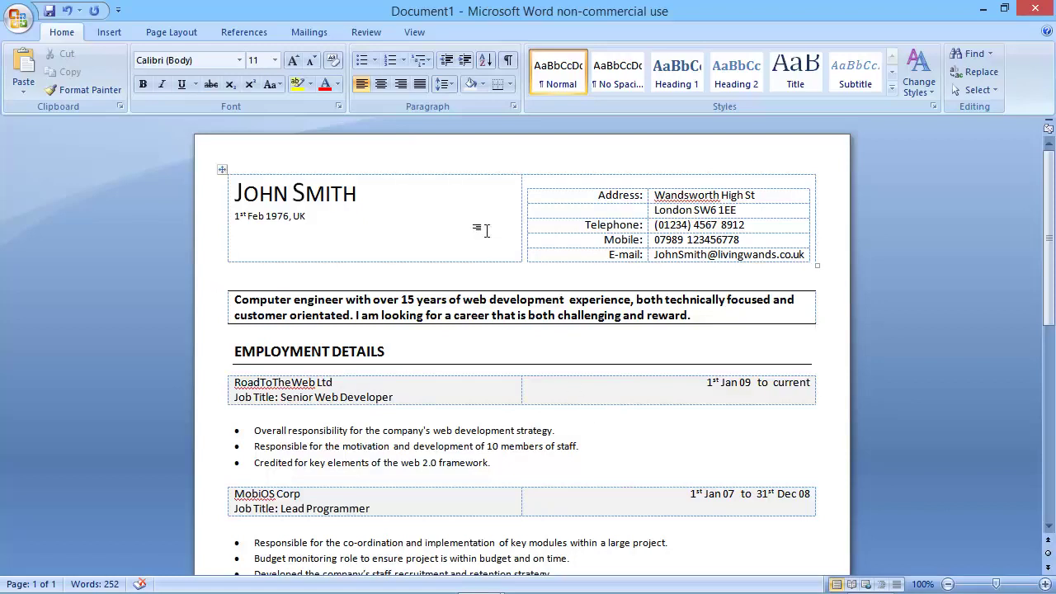
Turn off View Gridlines in Table Tools Layout, then go back to the Home tab.
{"action": "left_click", "coordinate": [417, 34]}
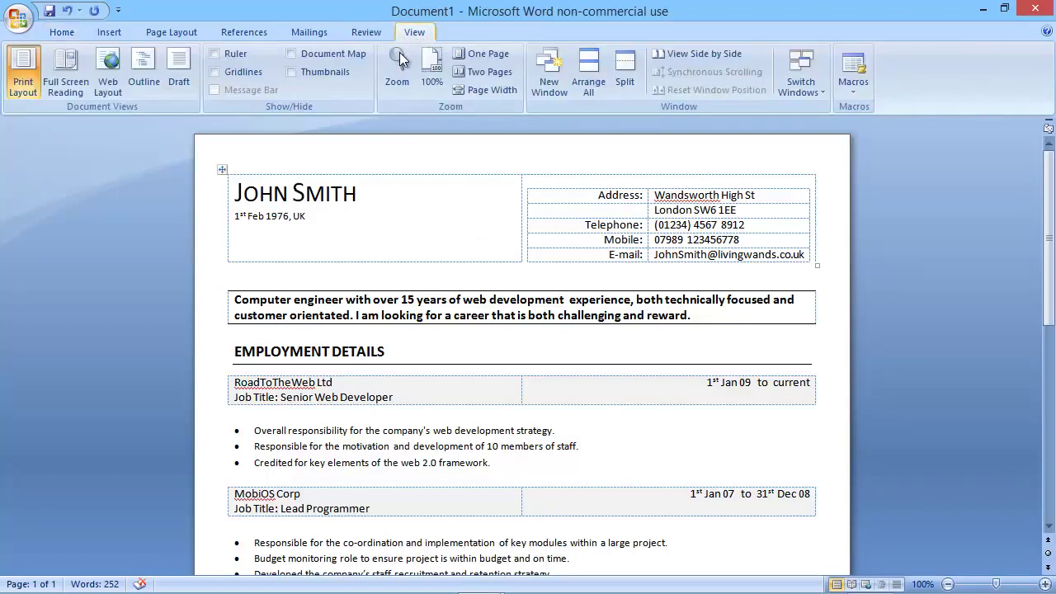
{"action": "left_click", "coordinate": [400, 200]}
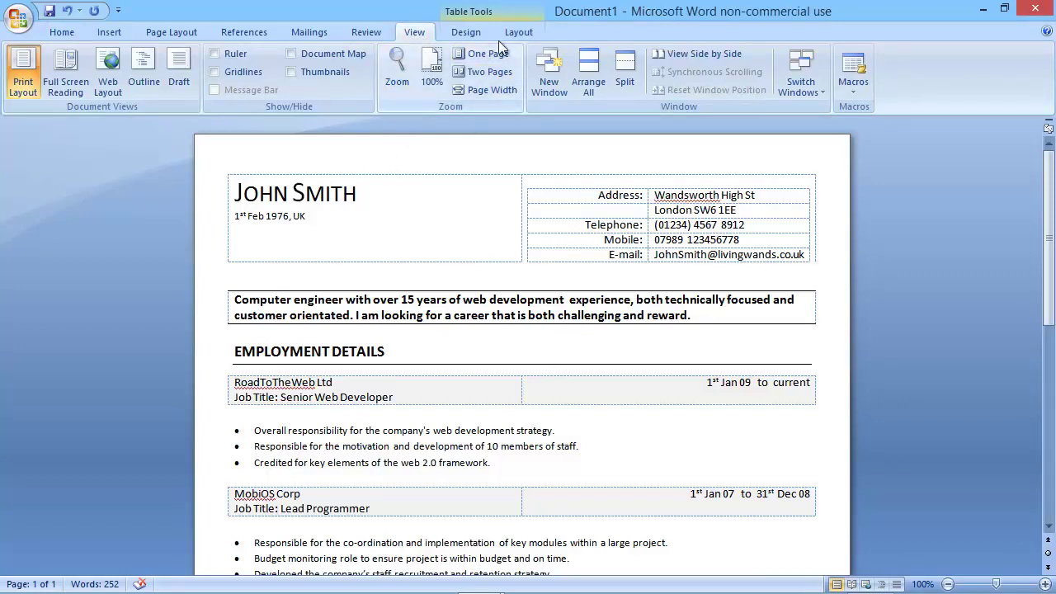
{"action": "left_click", "coordinate": [467, 34]}
{"action": "left_click", "coordinate": [513, 33]}
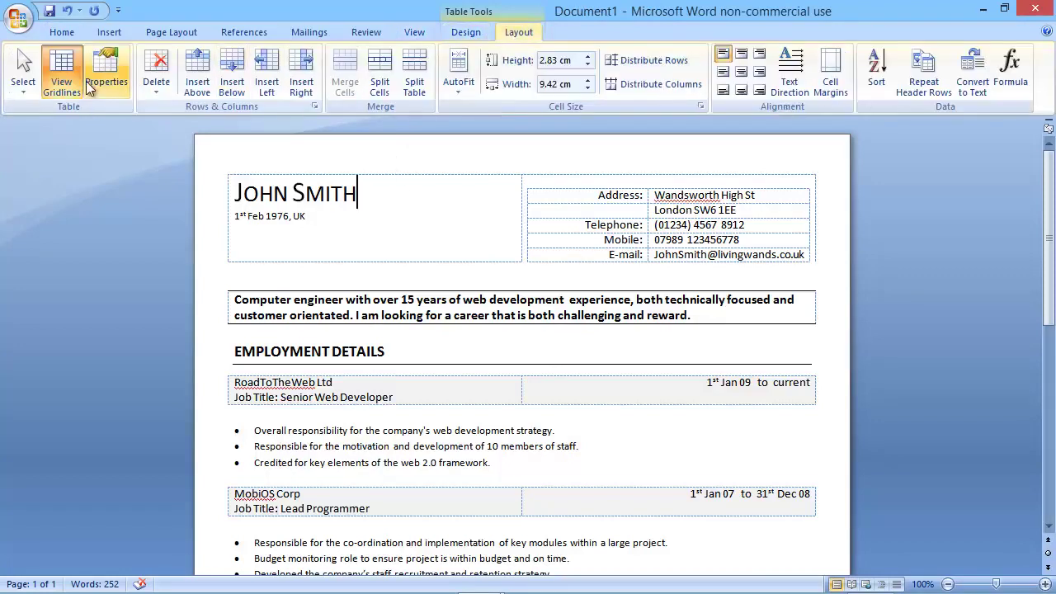
{"action": "left_click", "coordinate": [60, 70]}
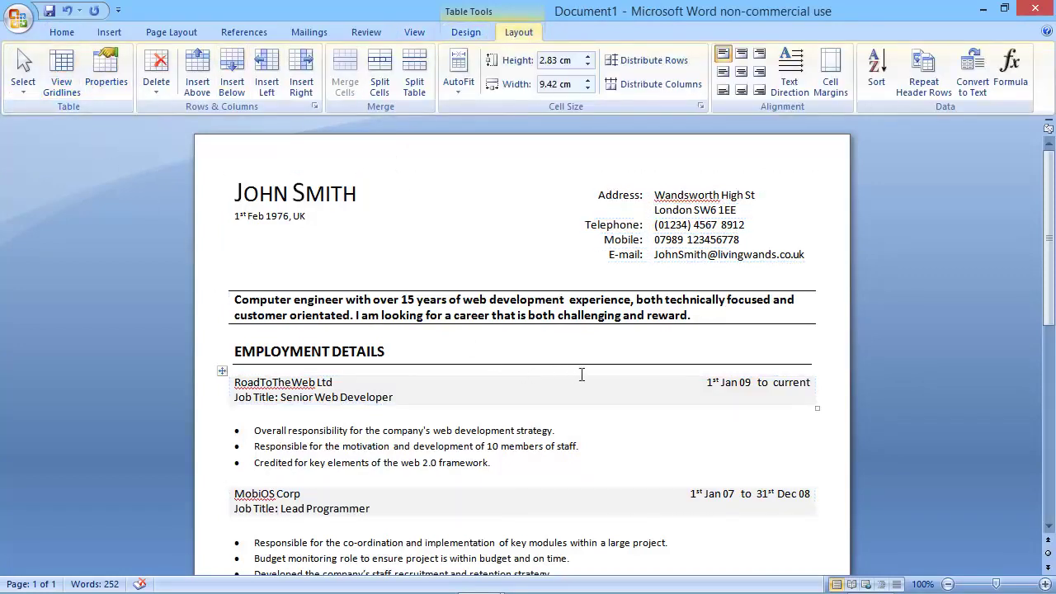
{"action": "left_click", "coordinate": [54, 32]}
Minimize the ribbon and zoom out to 80% to review the whole CV page.
{"action": "double_click", "coordinate": [56, 33]}
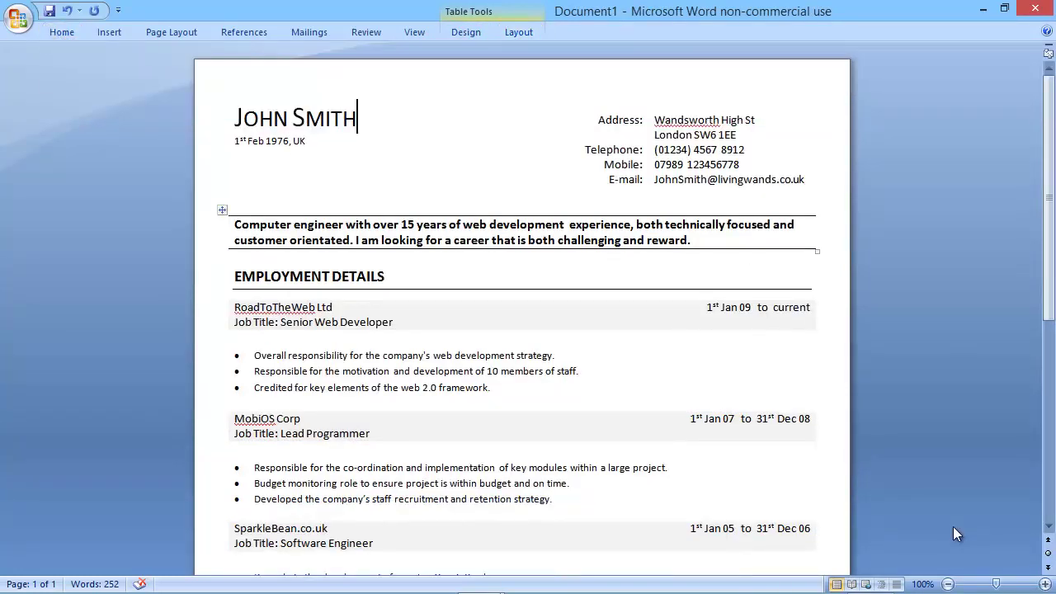
{"action": "left_click", "coordinate": [948, 585]}
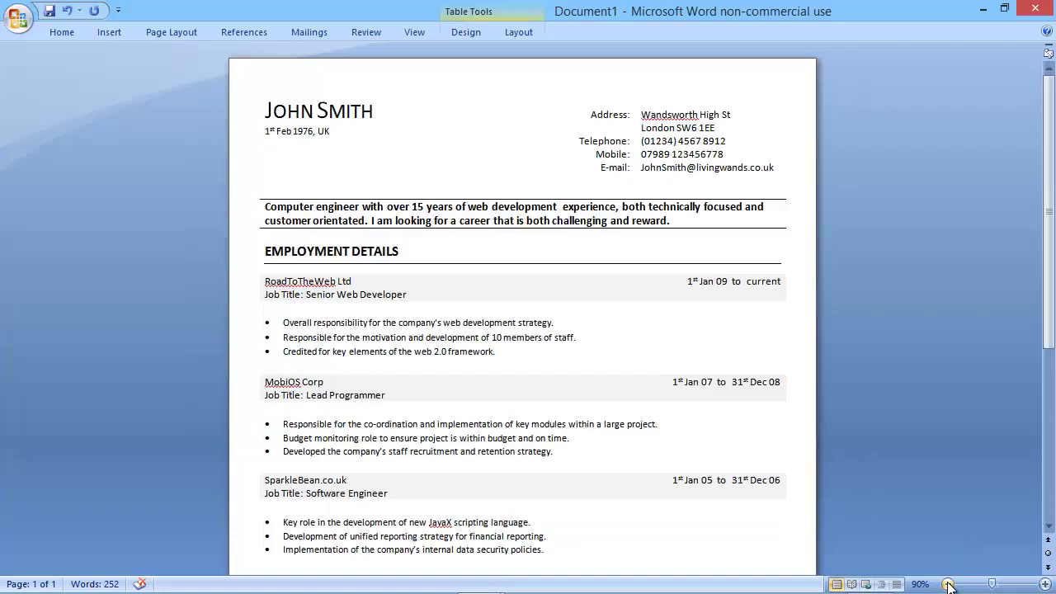
{"action": "left_click", "coordinate": [948, 584]}
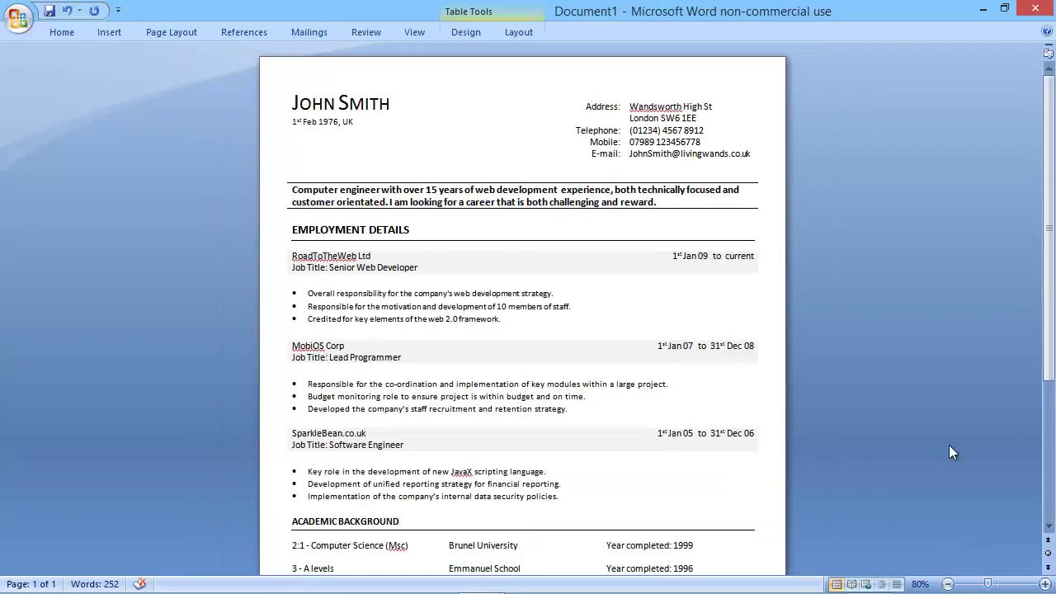
{"action": "scroll", "coordinate": [950, 446], "scroll_direction": "down", "scroll_amount": 2}
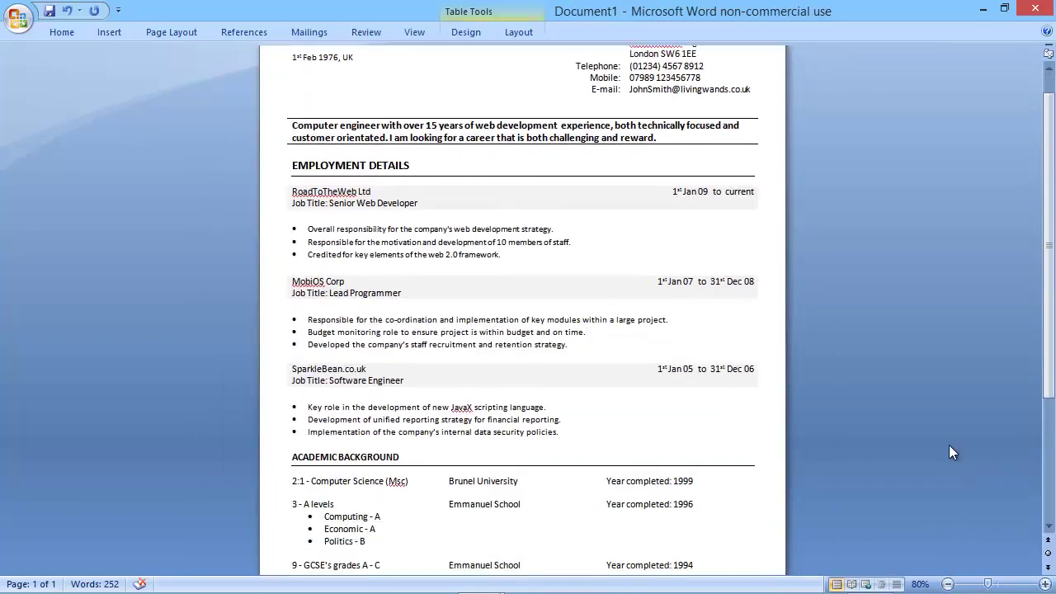
{"action": "scroll", "coordinate": [949, 452], "scroll_direction": "down", "scroll_amount": 5}
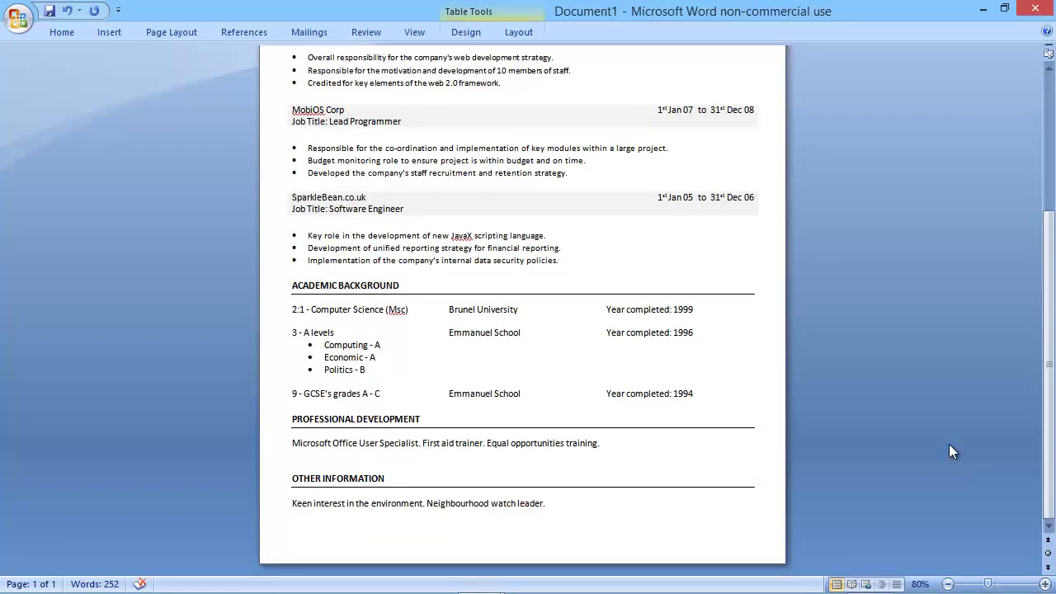
{"action": "scroll", "coordinate": [949, 444], "scroll_direction": "up", "scroll_amount": 6}
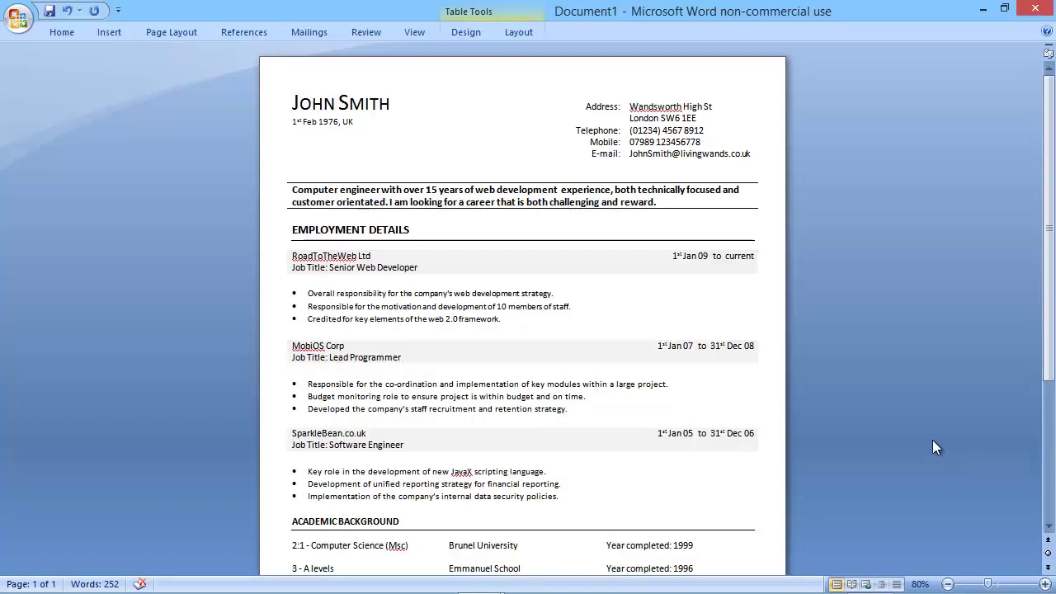
{"action": "scroll", "coordinate": [925, 395], "scroll_direction": "down", "scroll_amount": 5}
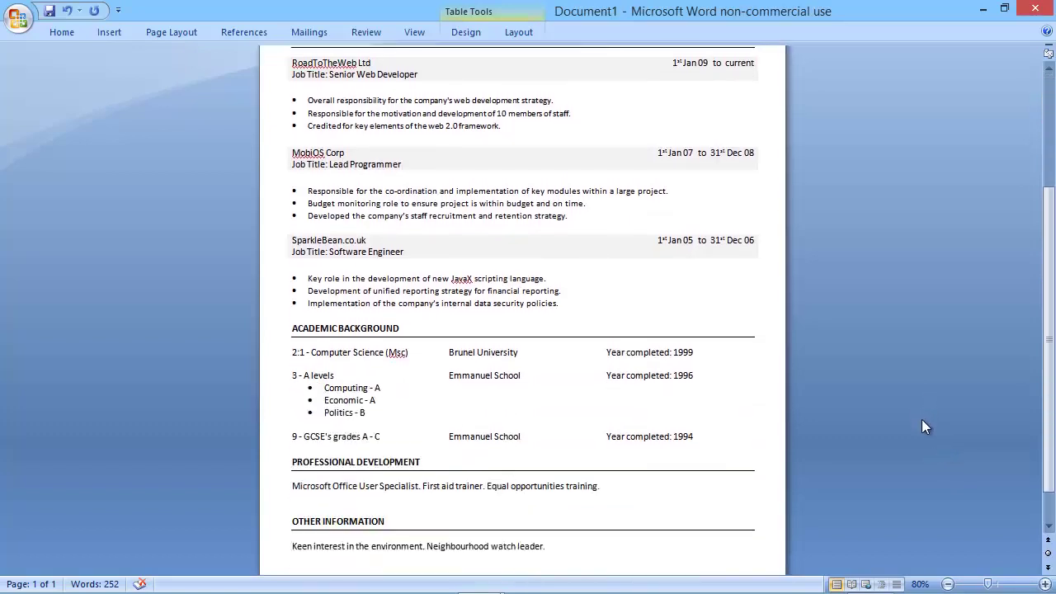
{"action": "scroll", "coordinate": [922, 422], "scroll_direction": "down", "scroll_amount": 2}
{"action": "scroll", "coordinate": [922, 425], "scroll_direction": "up", "scroll_amount": 6}
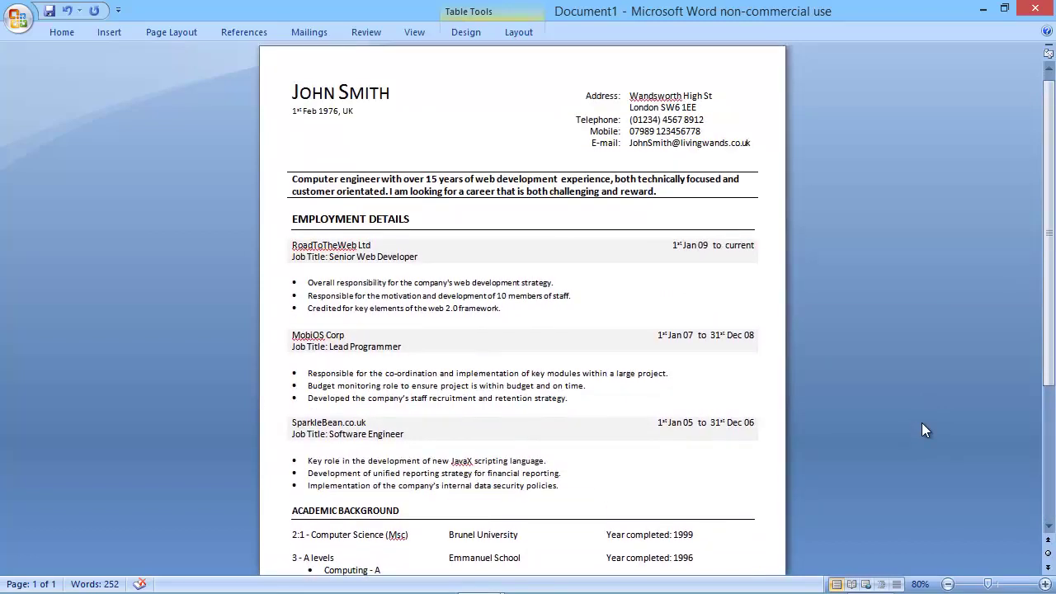